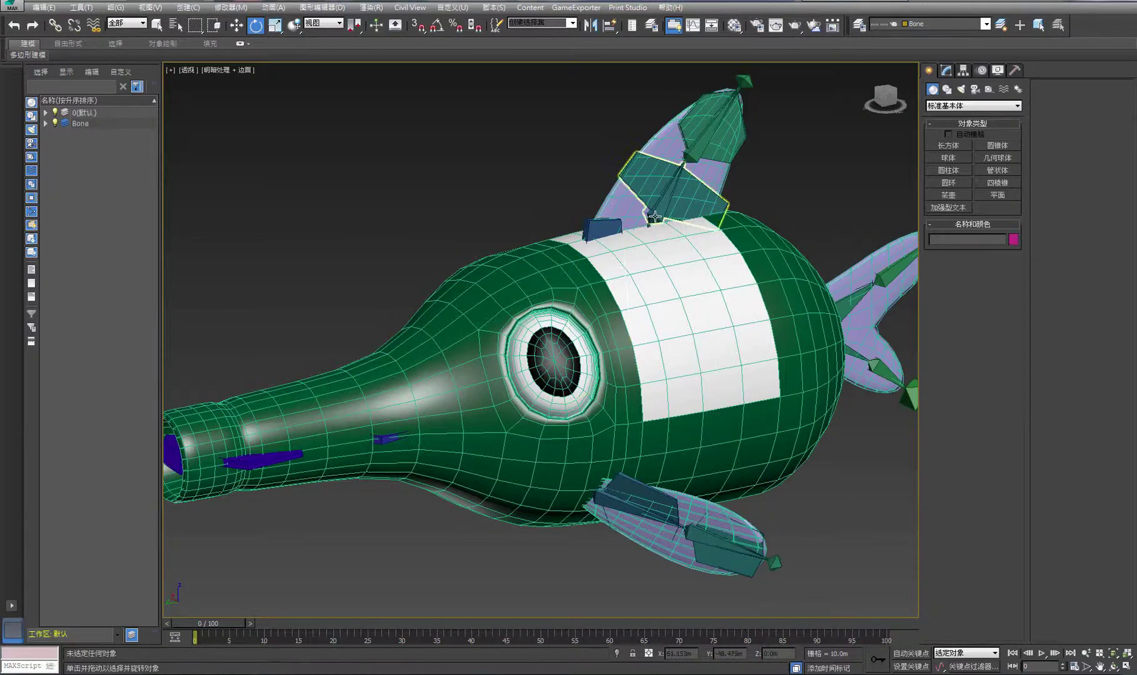
- Examine the dorsal-fin bone and the spine bone protruding through the top of the bottle-shaped fish
click(654, 216)
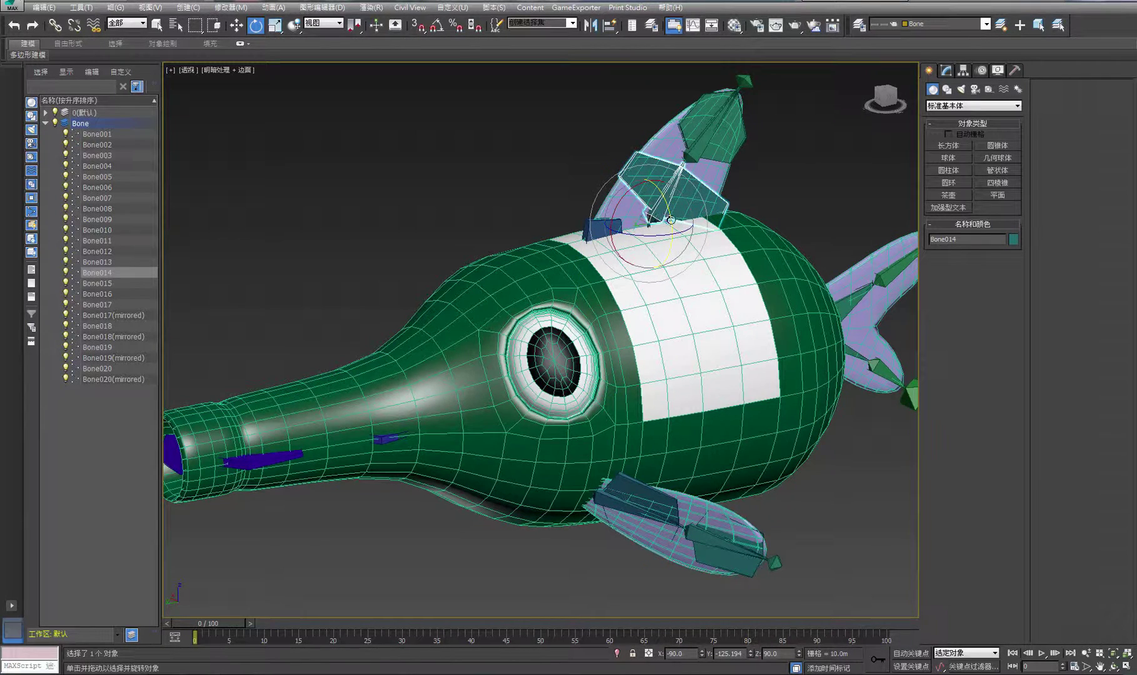
middle_drag(507, 429, 579, 431)
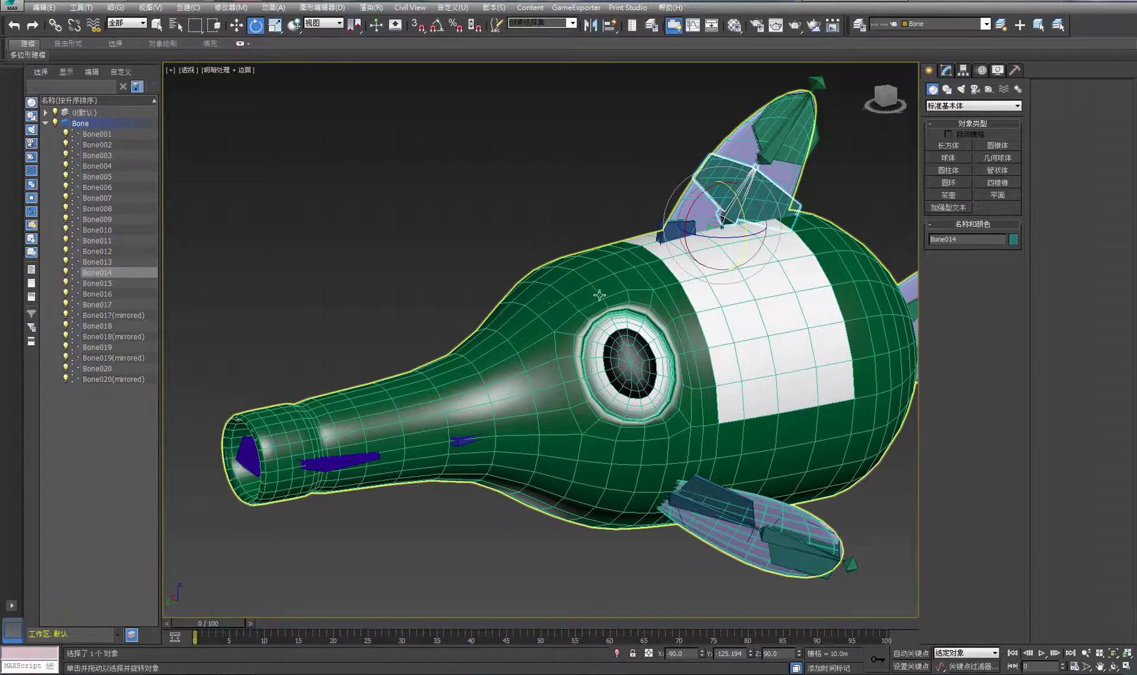
middle_drag(577, 220, 534, 219)
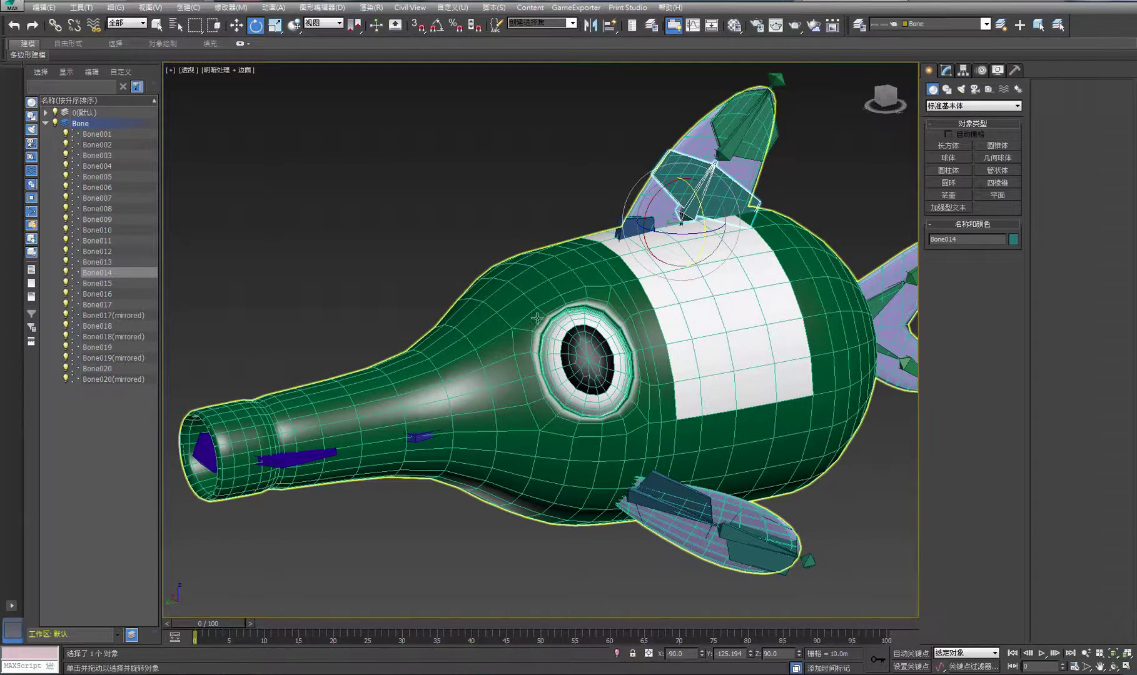
click(633, 227)
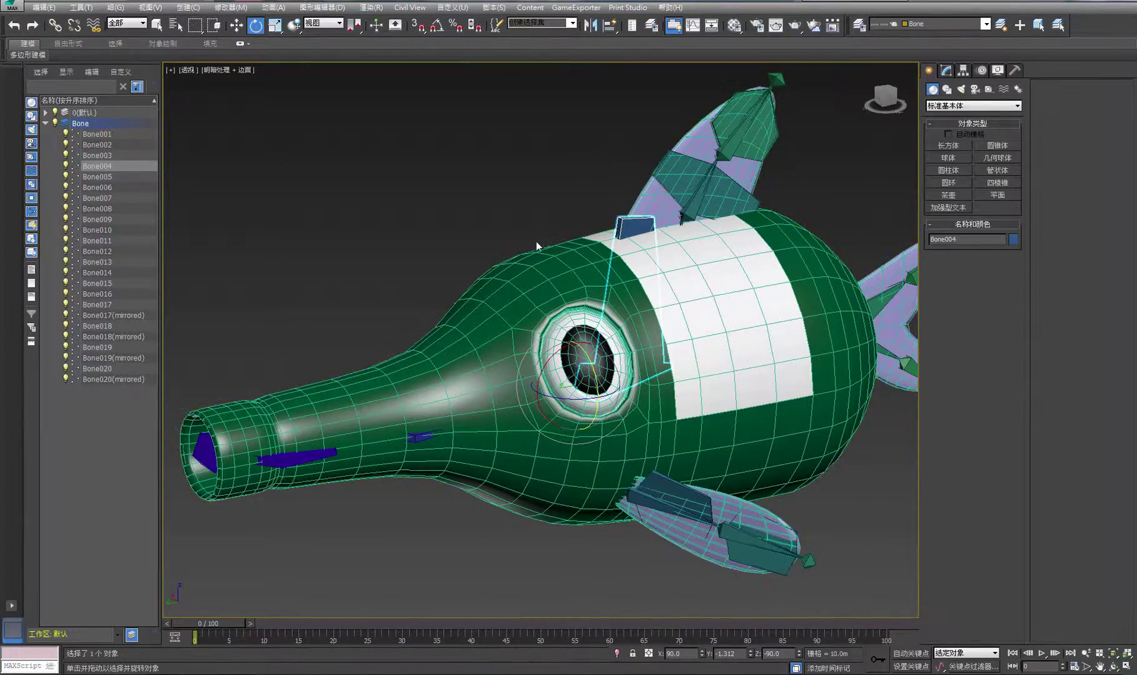
click(1113, 667)
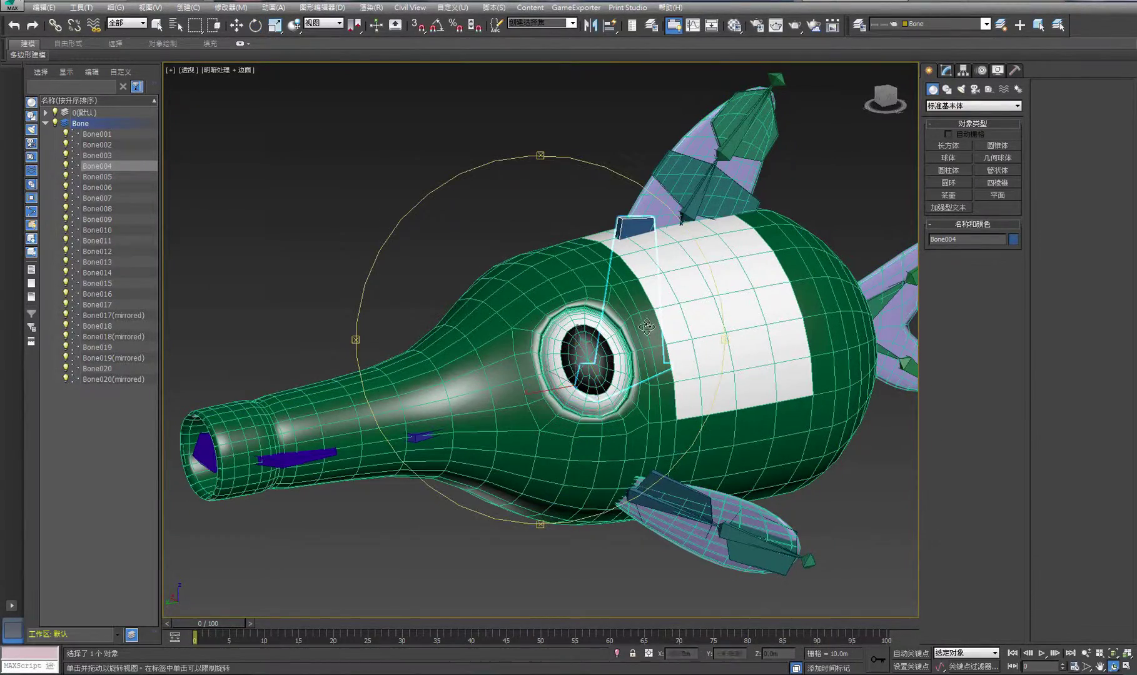
drag(573, 330, 507, 153)
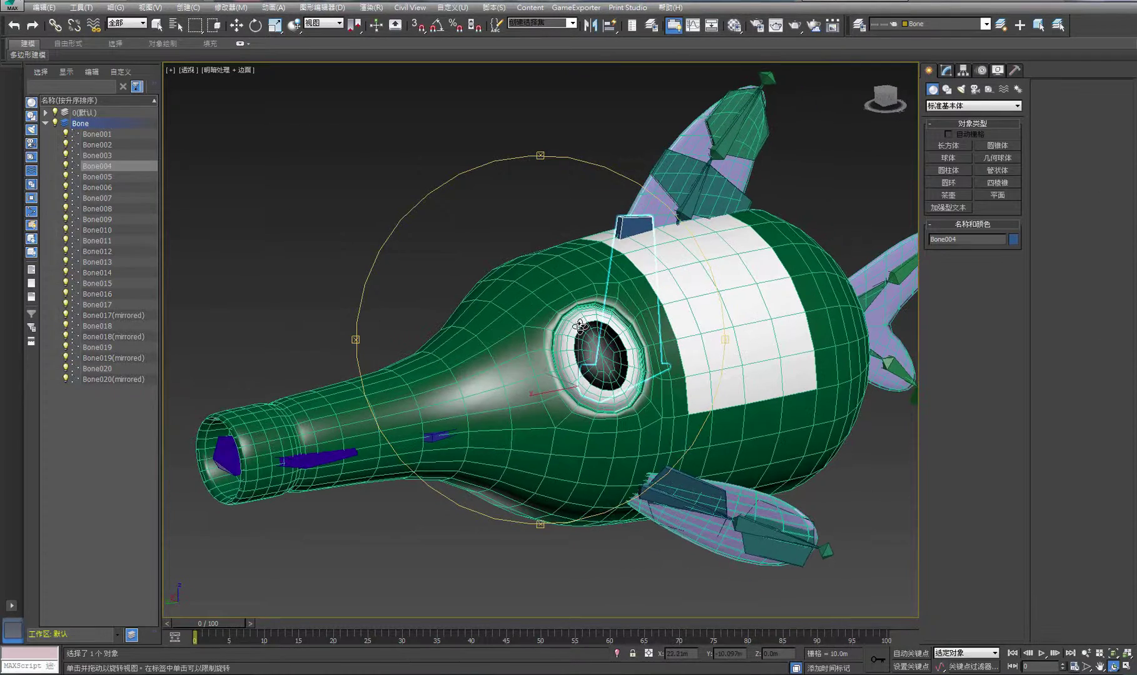
key(e)
key(w)
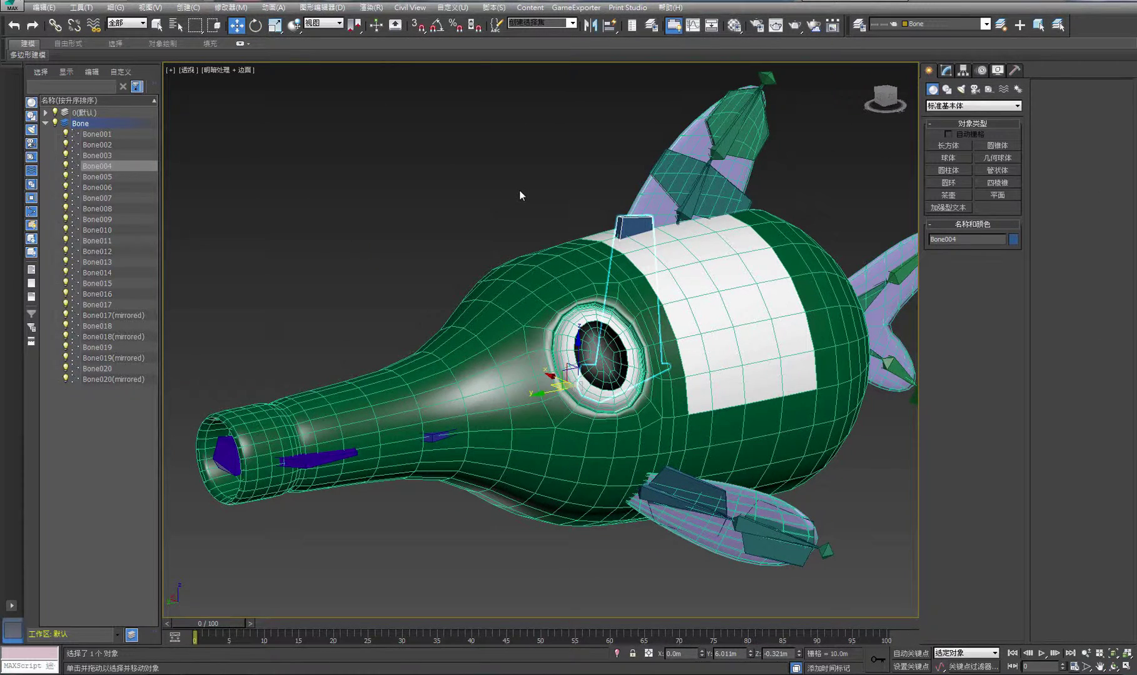
- Hide the default layer that holds the bottle-fish mesh so only the bones remain on display
click(541, 267)
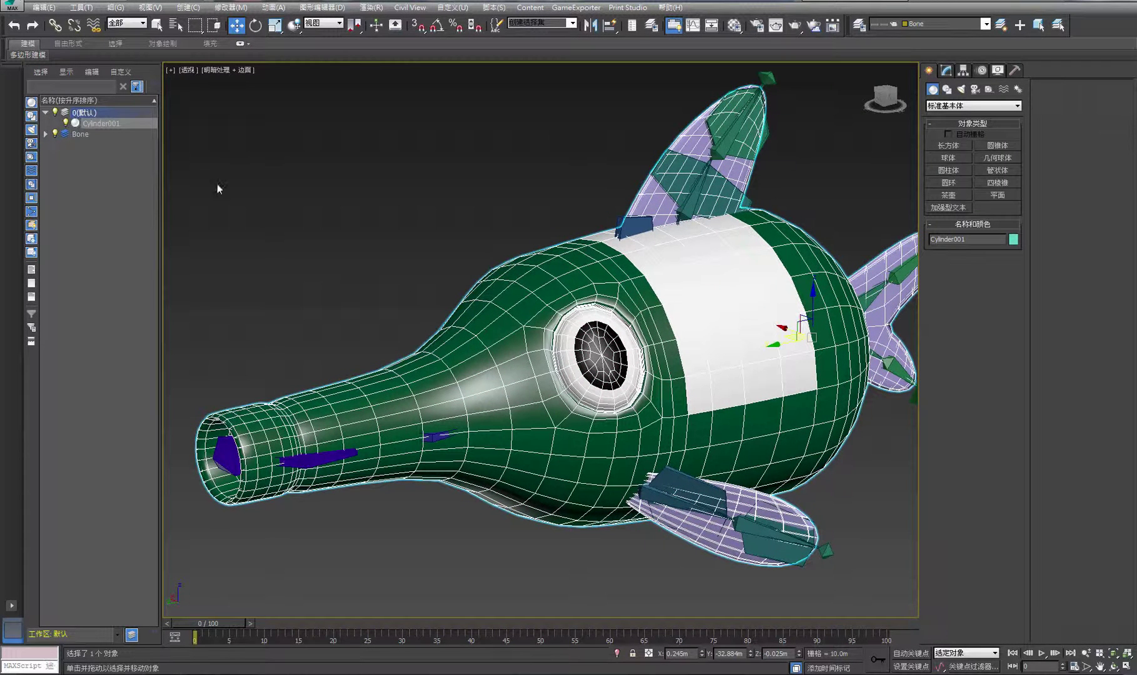
click(55, 113)
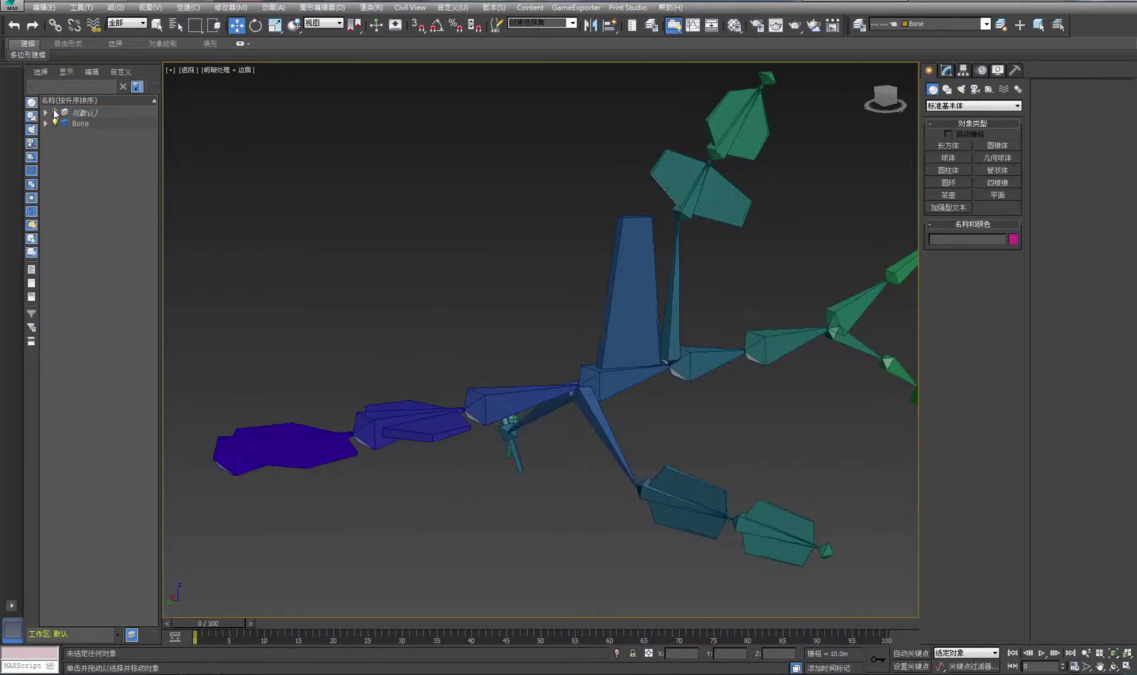
- Turn off the front fin of Bone004, the spine bone with the tall upright fin
click(638, 299)
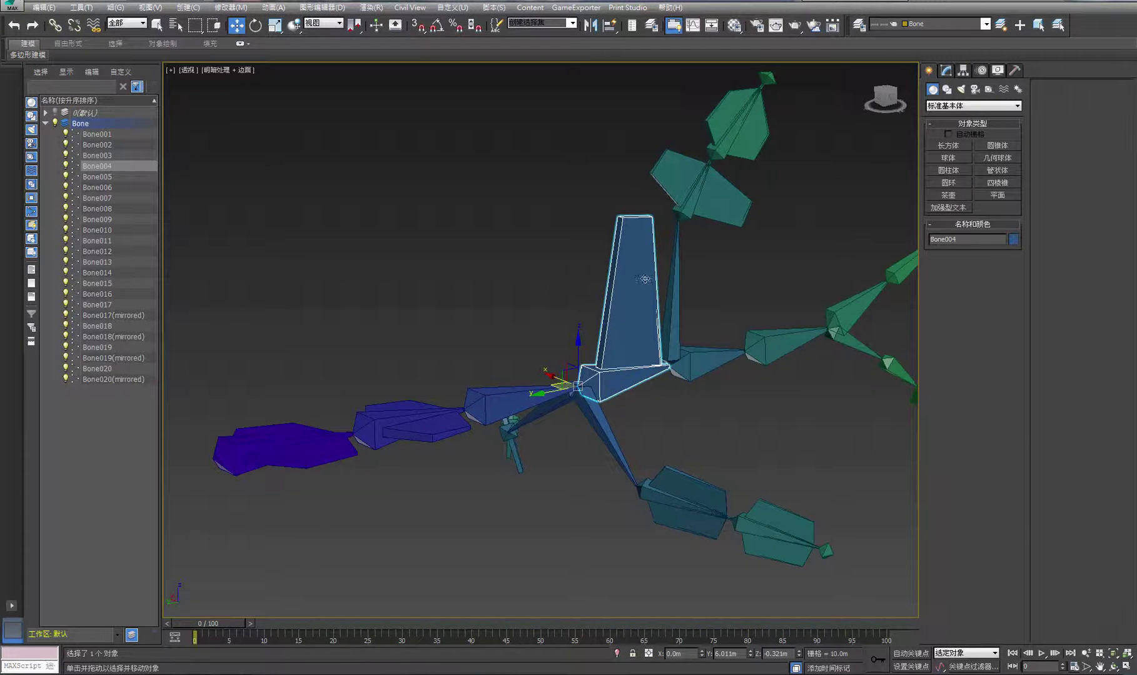
scroll(644, 279, down, 4)
middle_drag(712, 332, 698, 317)
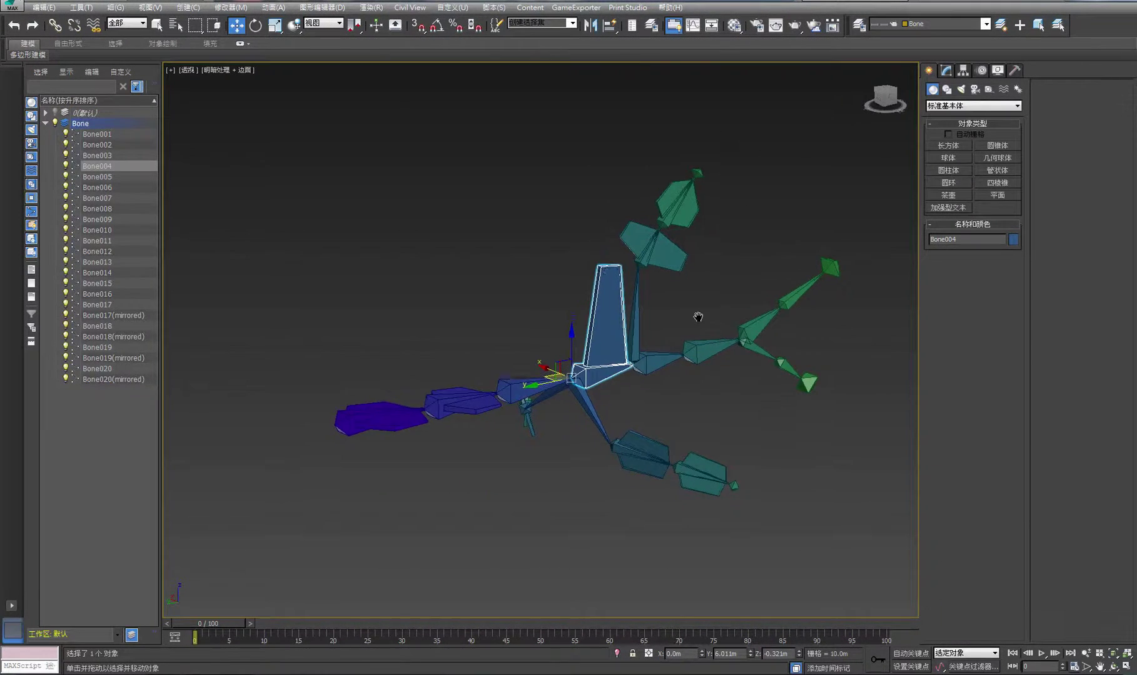
scroll(698, 317, up, 2)
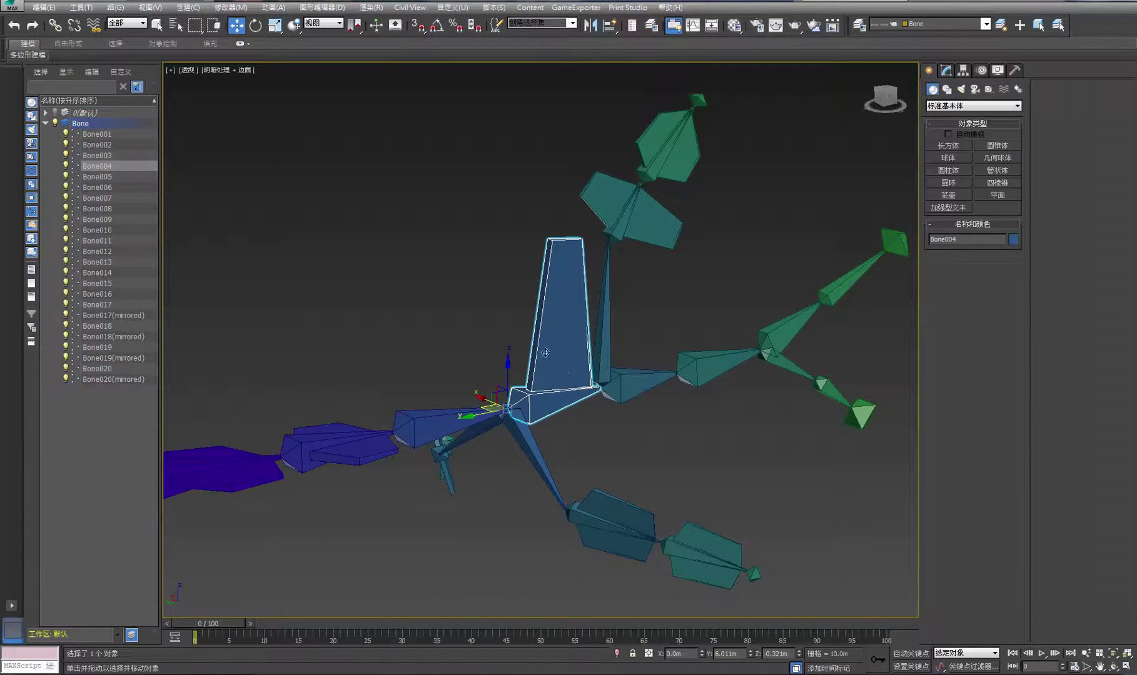
scroll(545, 353, down, 2)
scroll(500, 286, up, 2)
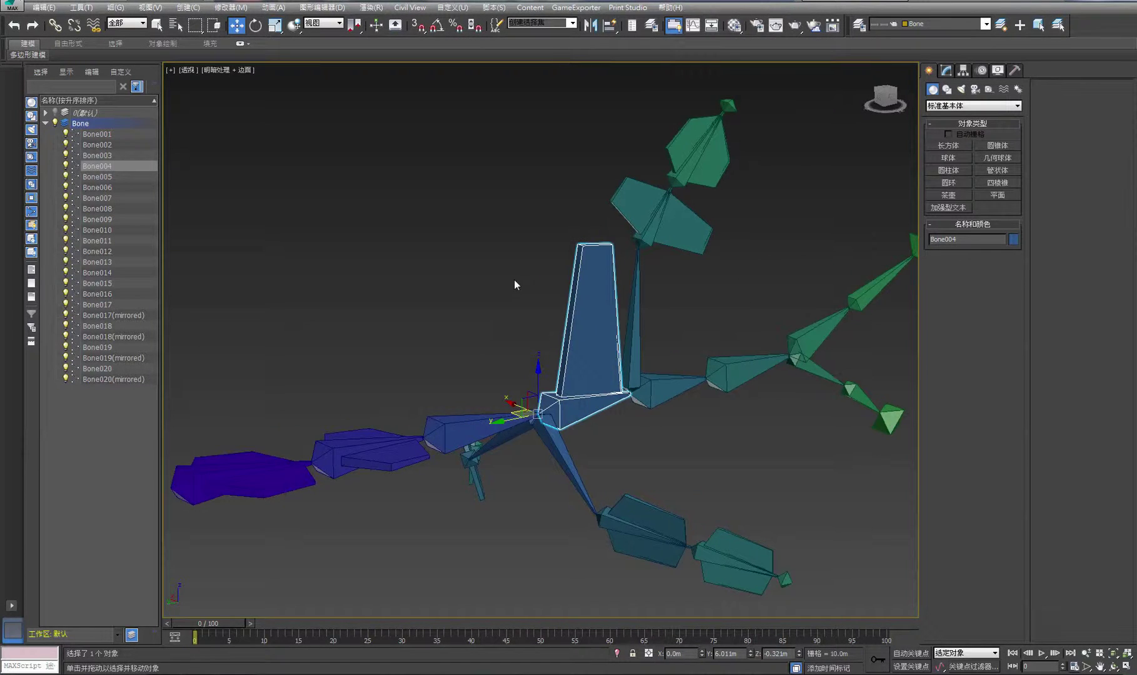
scroll(538, 275, down, 4)
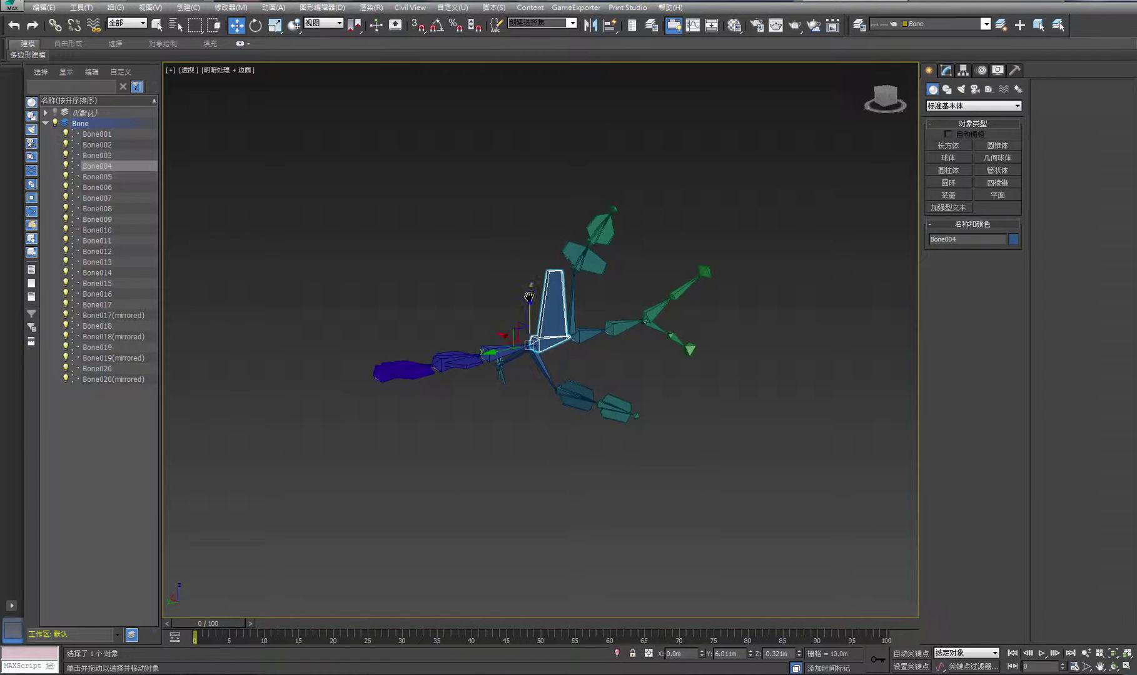
scroll(523, 304, up, 2)
scroll(533, 305, up, 2)
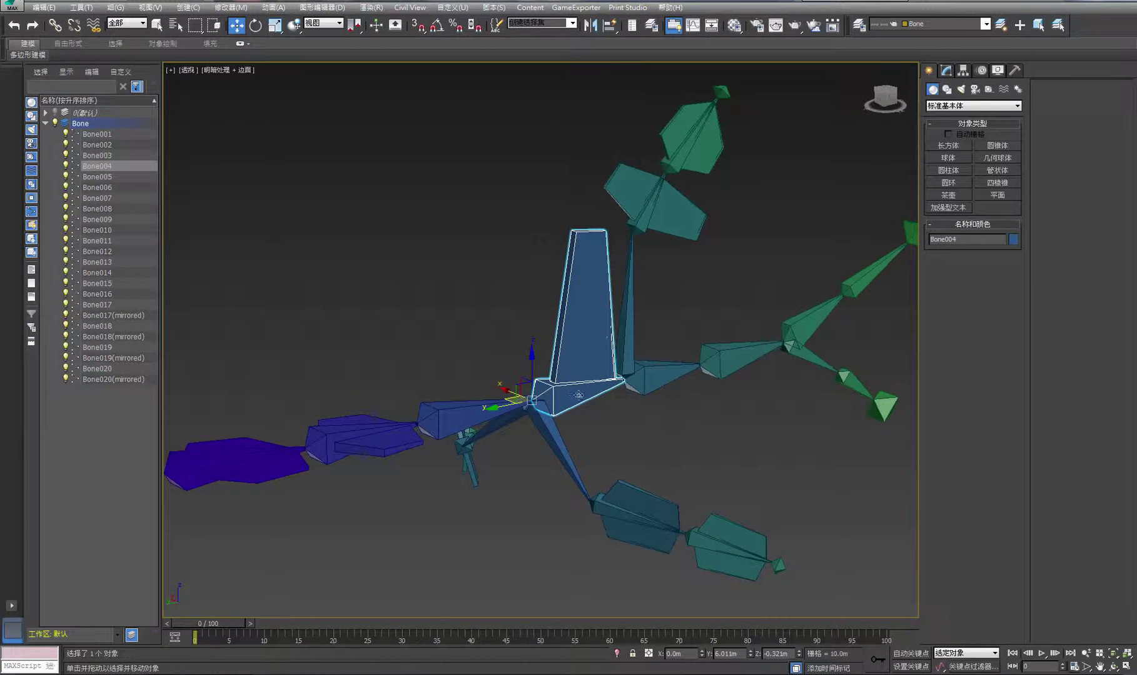
mouse_move(590, 360)
middle_down()
mouse_move(578, 336)
mouse_move(598, 347)
middle_up()
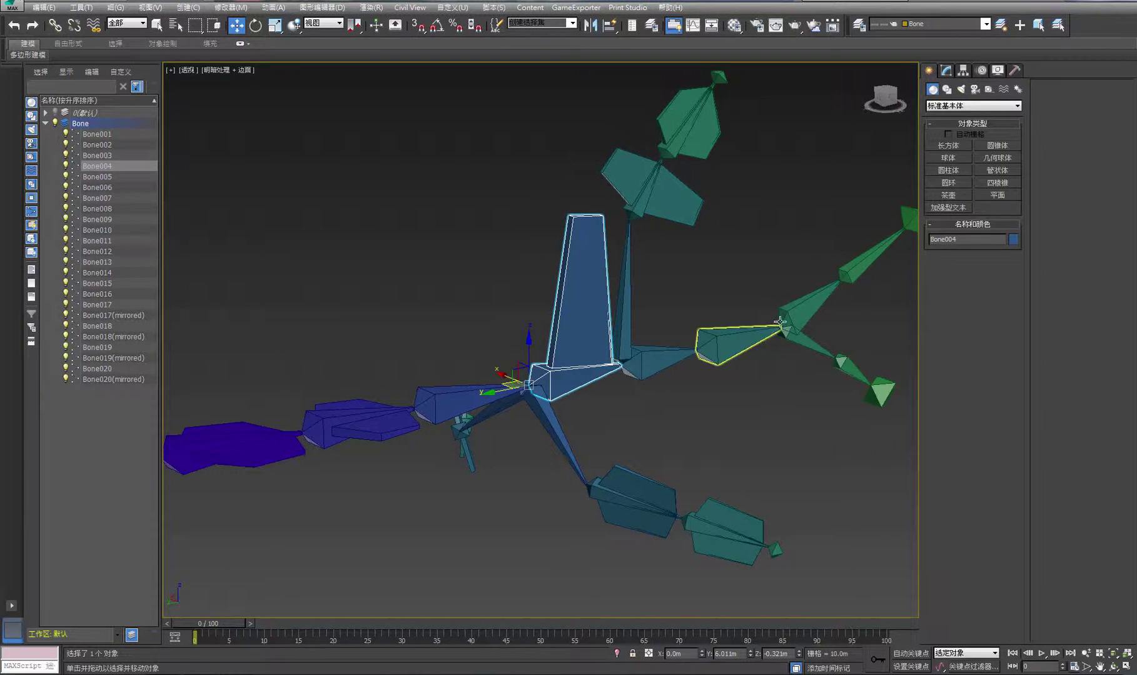
click(946, 71)
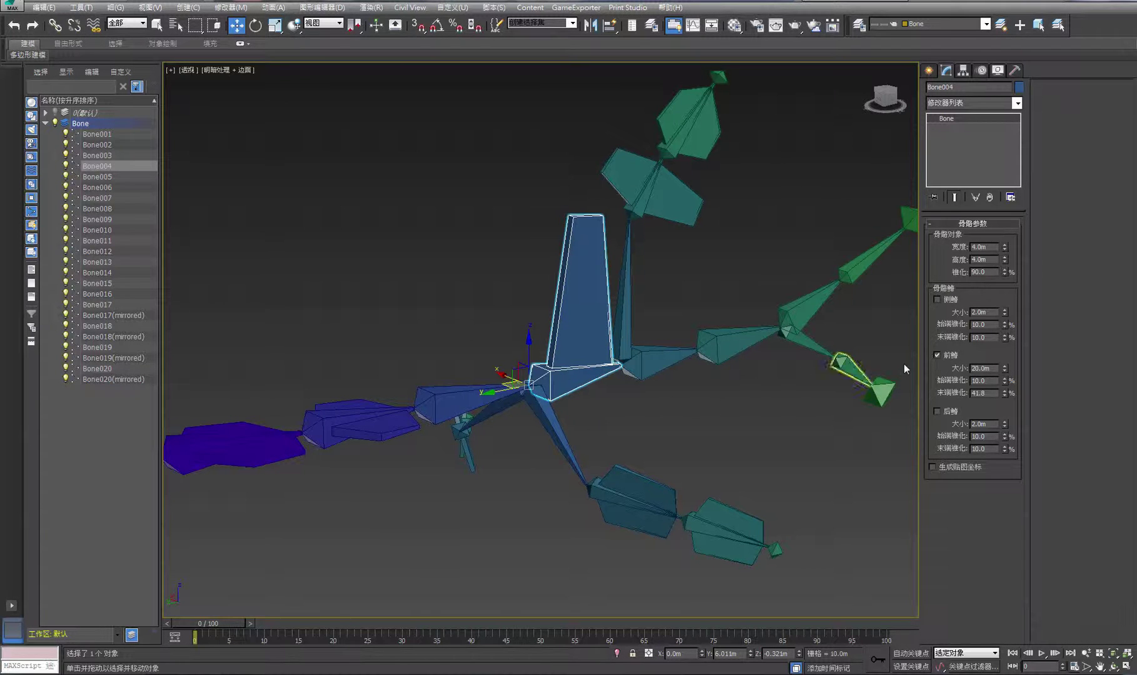
click(937, 355)
- Draw a circle spline of about 17 m radius in the back view, centred on the skeleton's spine
scroll(674, 319, down, 3)
middle_drag(676, 340, 702, 366)
click(1113, 667)
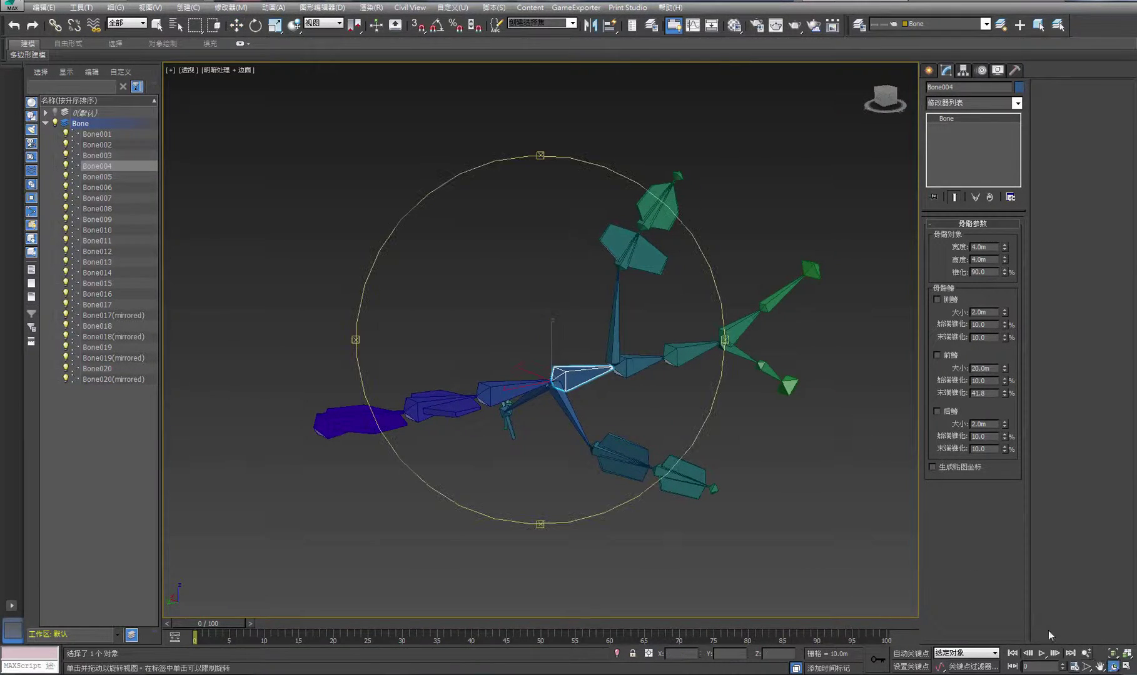
drag(594, 398, 763, 228)
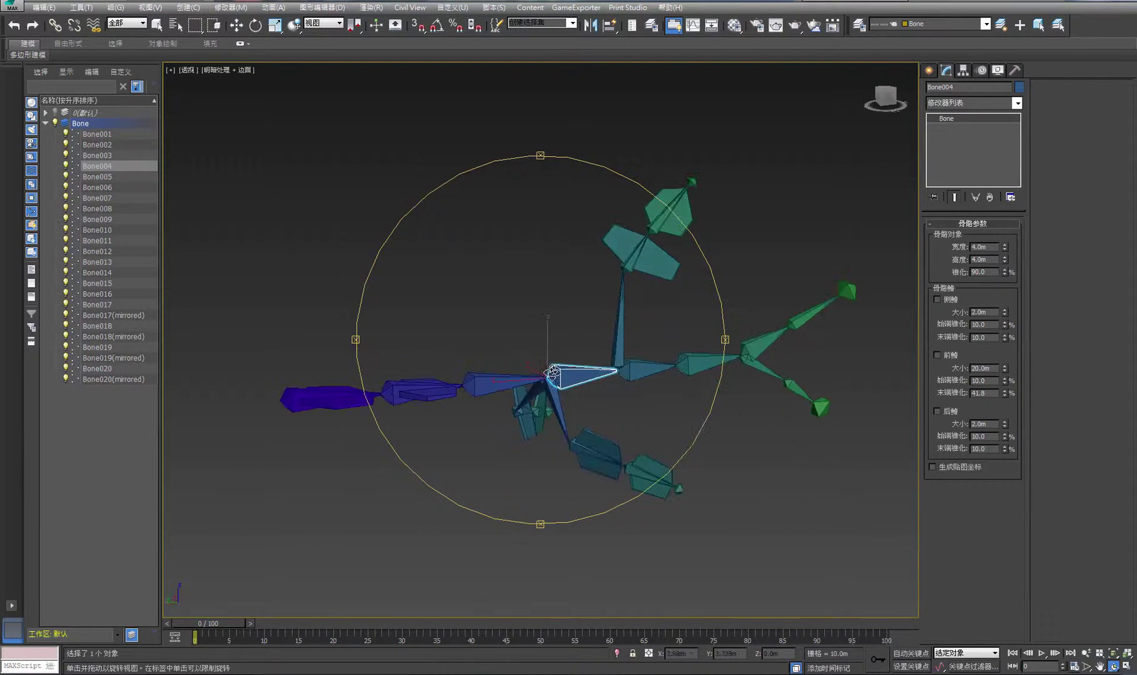
key(w)
click(929, 71)
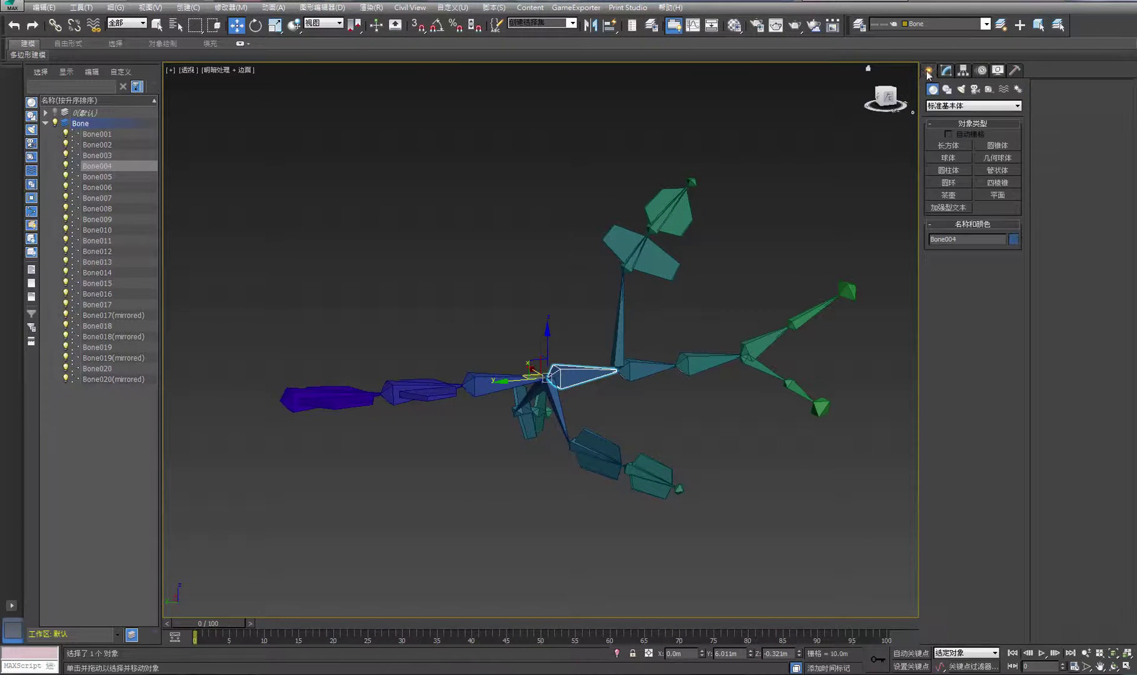
click(946, 90)
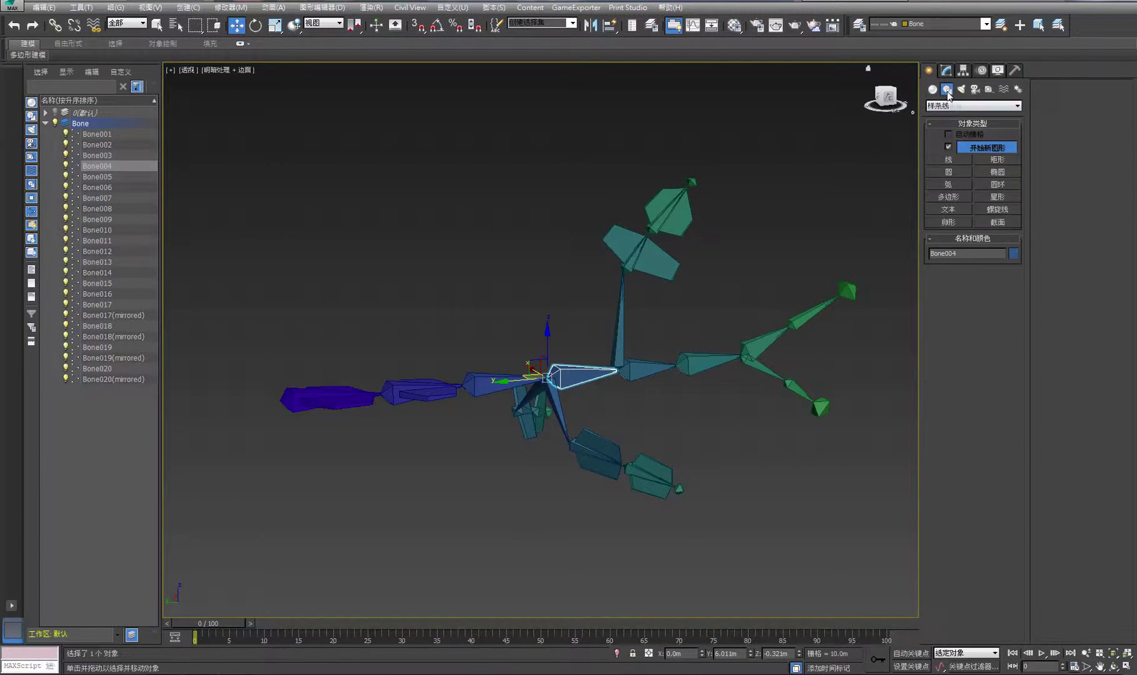
click(949, 173)
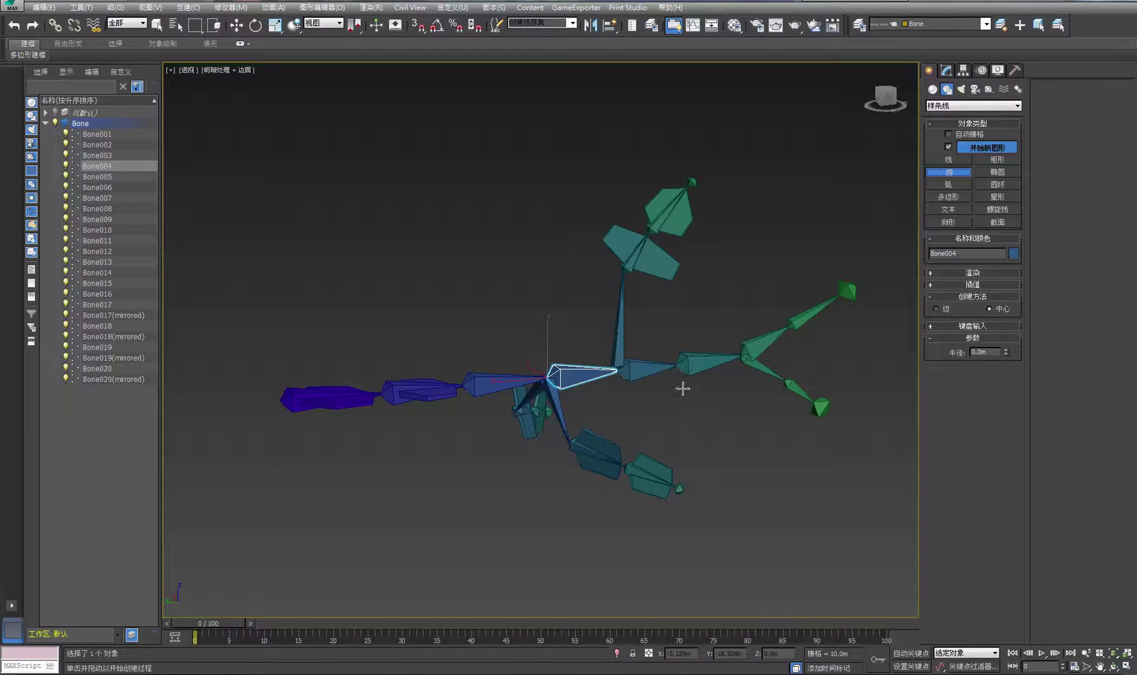
key(alt+w)
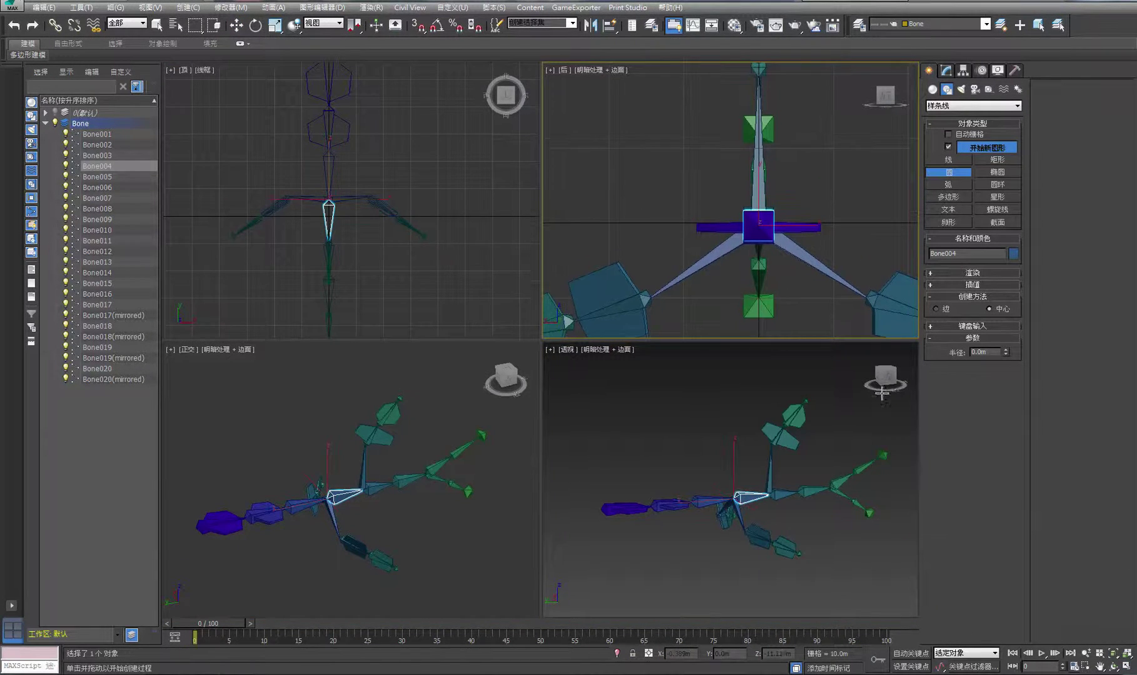
click(1126, 668)
middle_drag(643, 371, 581, 284)
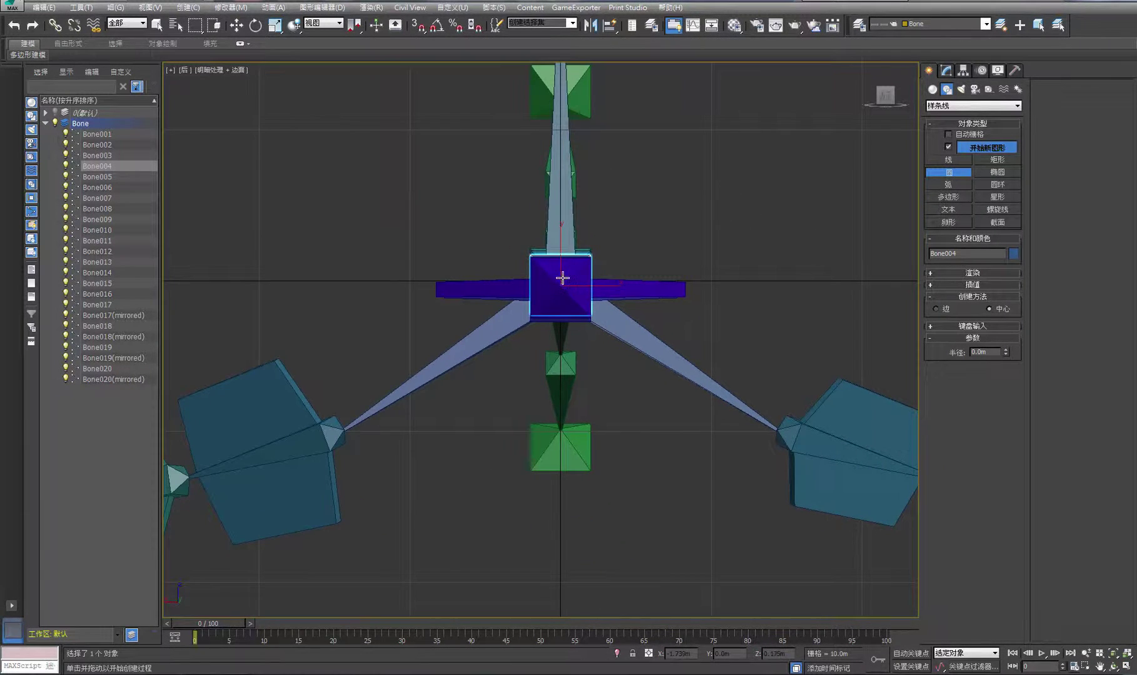
scroll(561, 282, down, 3)
drag(561, 281, 659, 437)
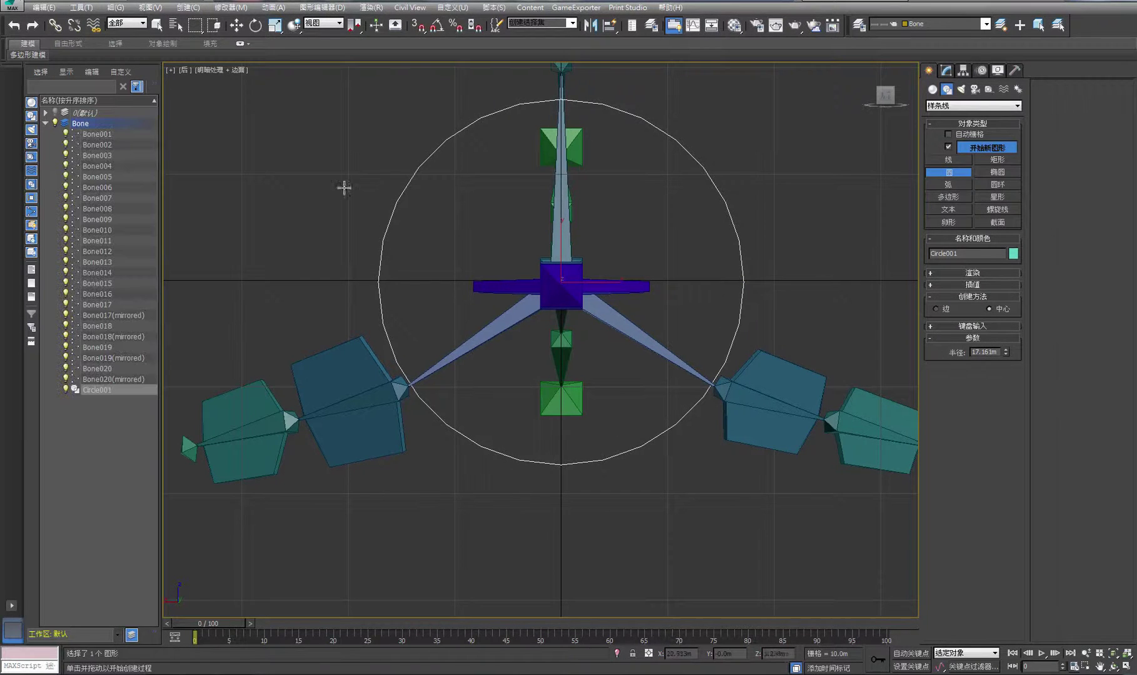
click(236, 25)
click(800, 241)
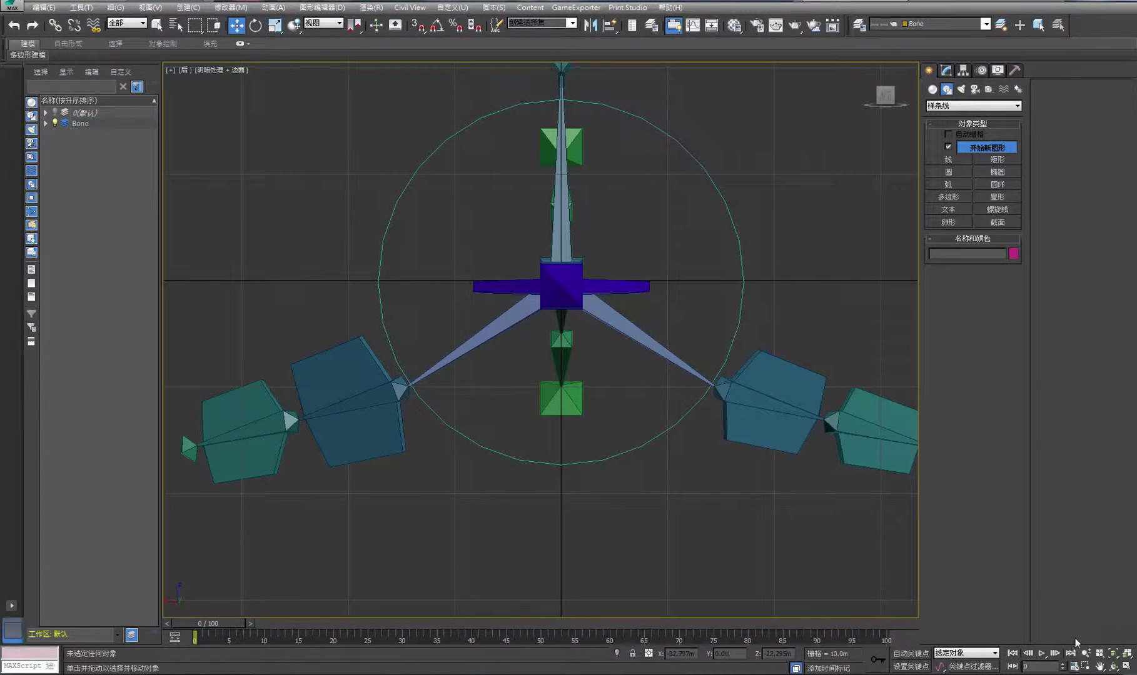
- Align the new circle in the perspective view with the base of Bone004, where the side-fin bones branch off
click(1128, 666)
scroll(875, 525, down, 2)
scroll(909, 563, up, 3)
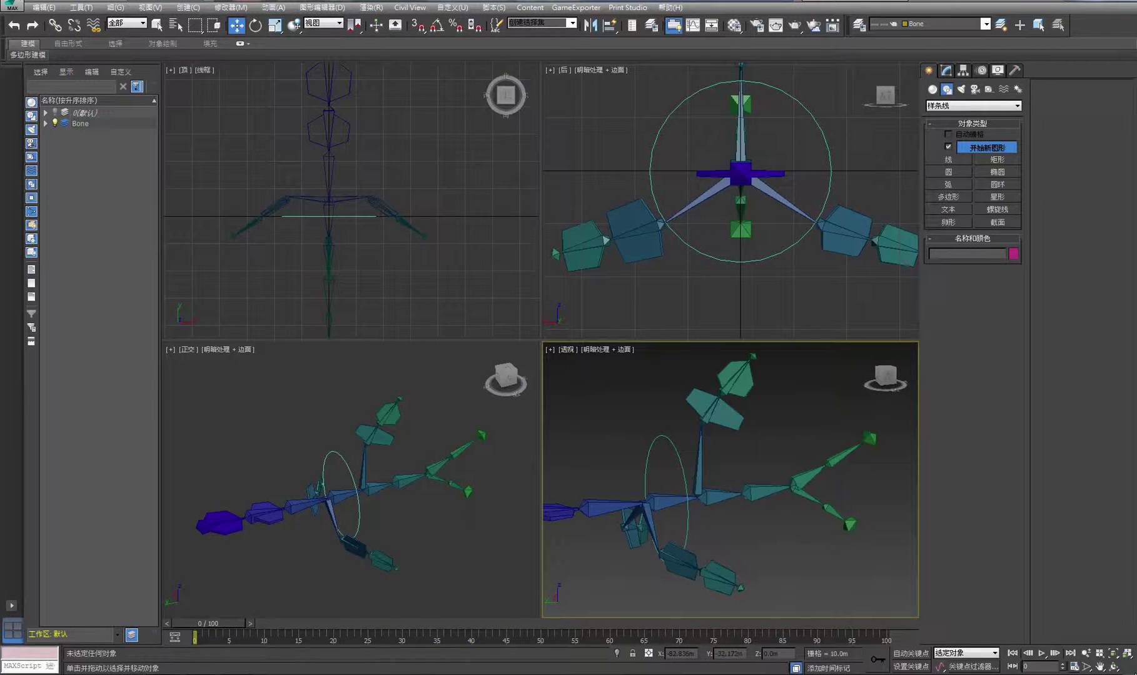
click(1128, 667)
click(1113, 667)
drag(551, 411, 632, 436)
right_click(629, 433)
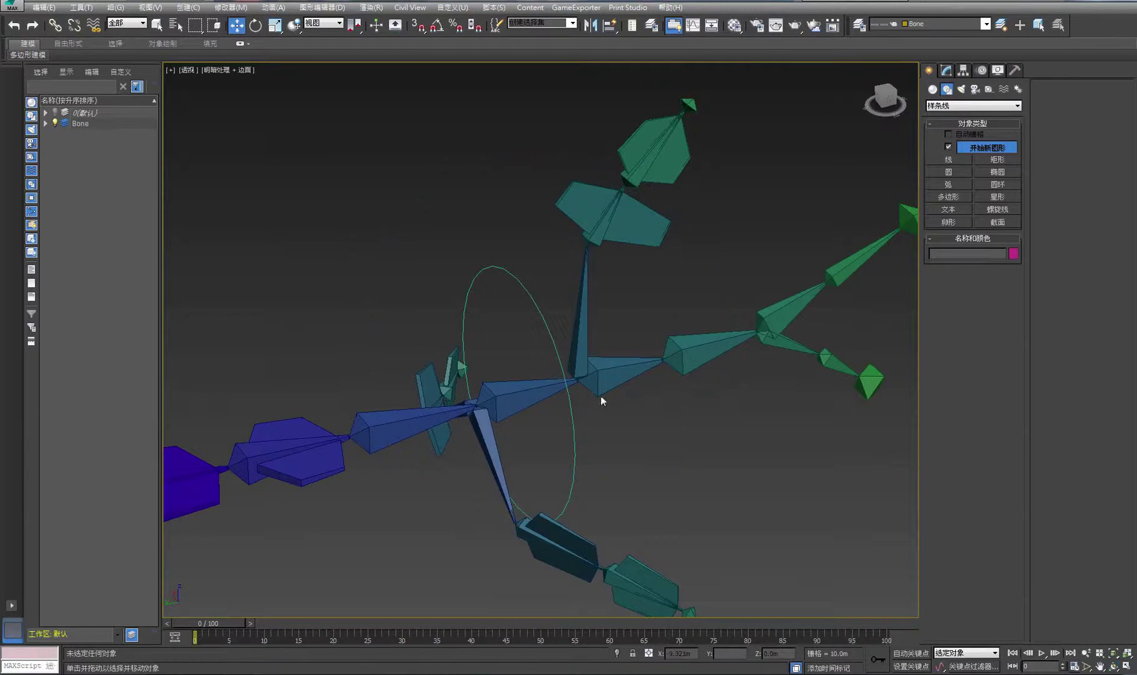
click(556, 341)
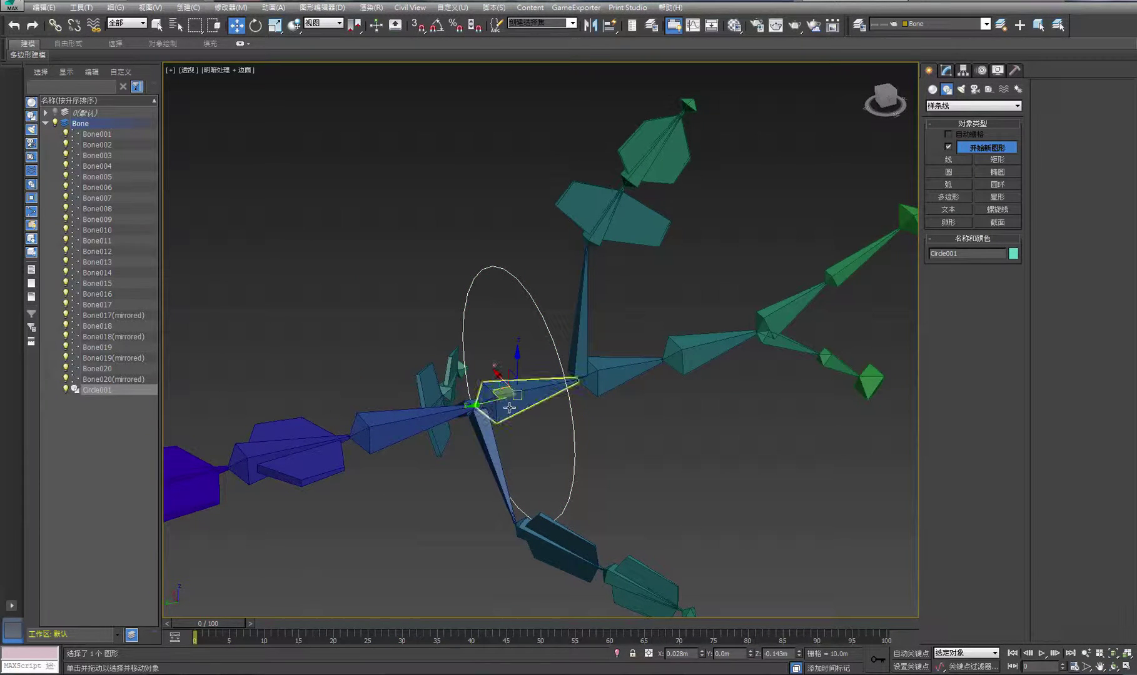
click(509, 407)
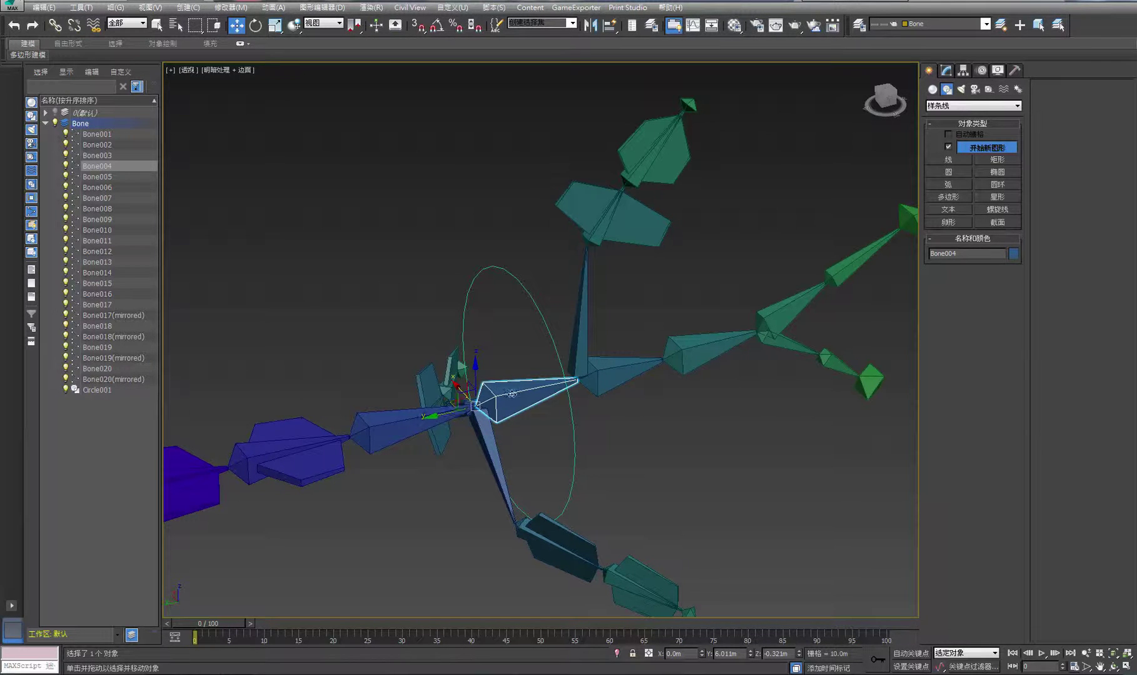
click(578, 422)
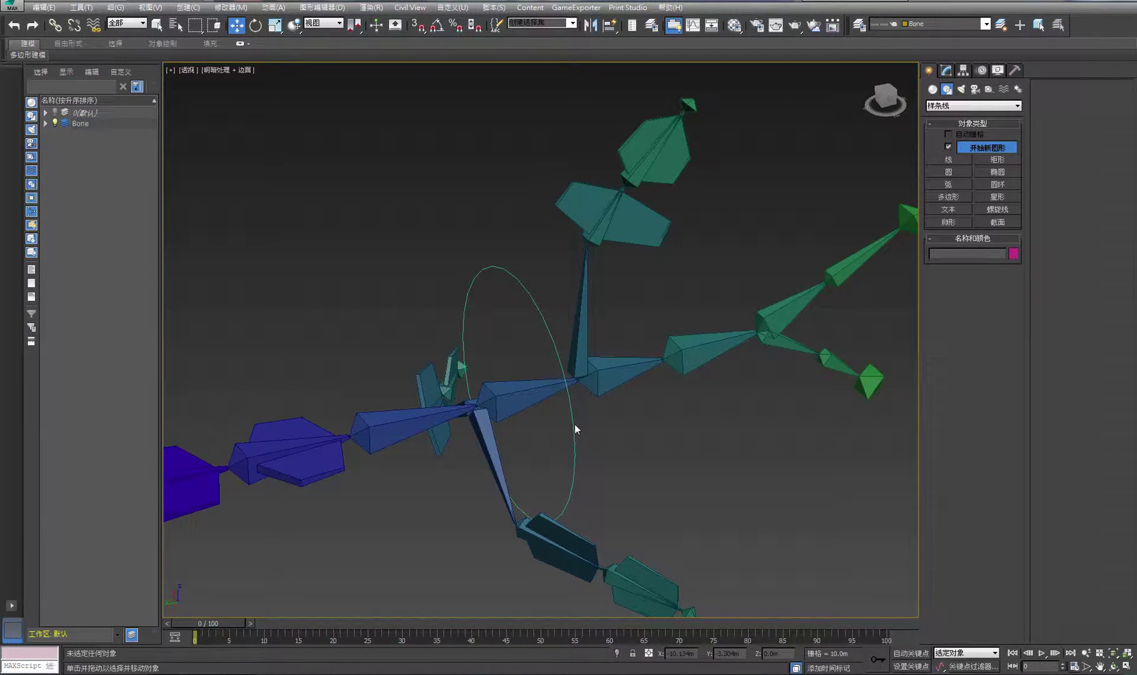
click(574, 426)
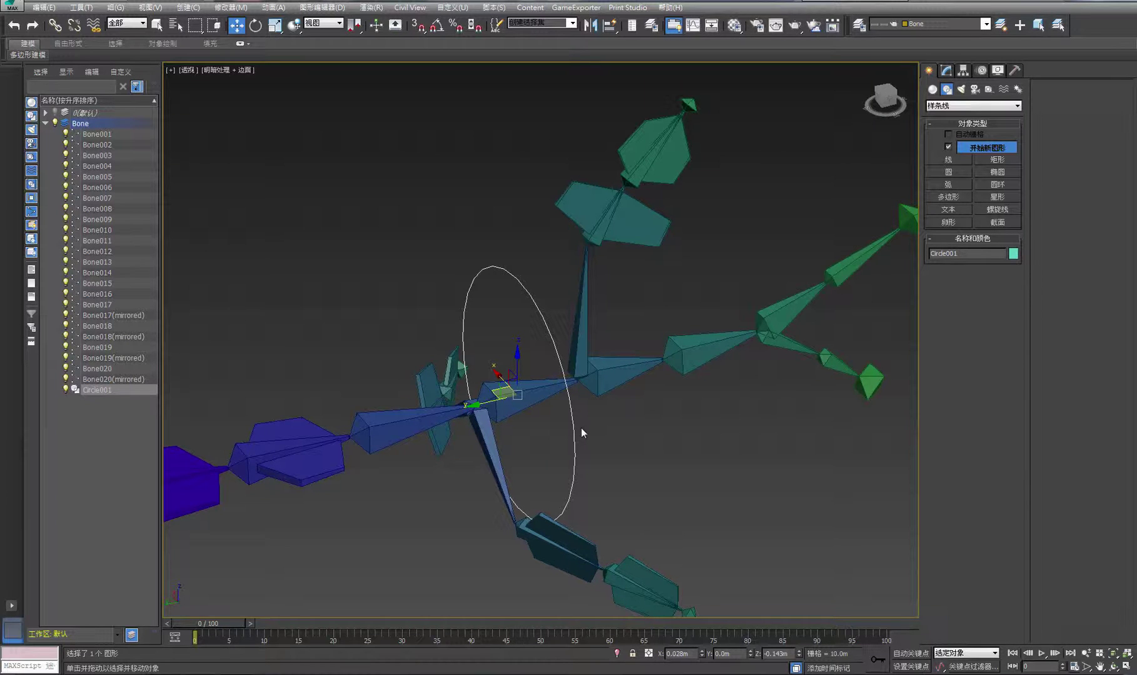
key(alt+a)
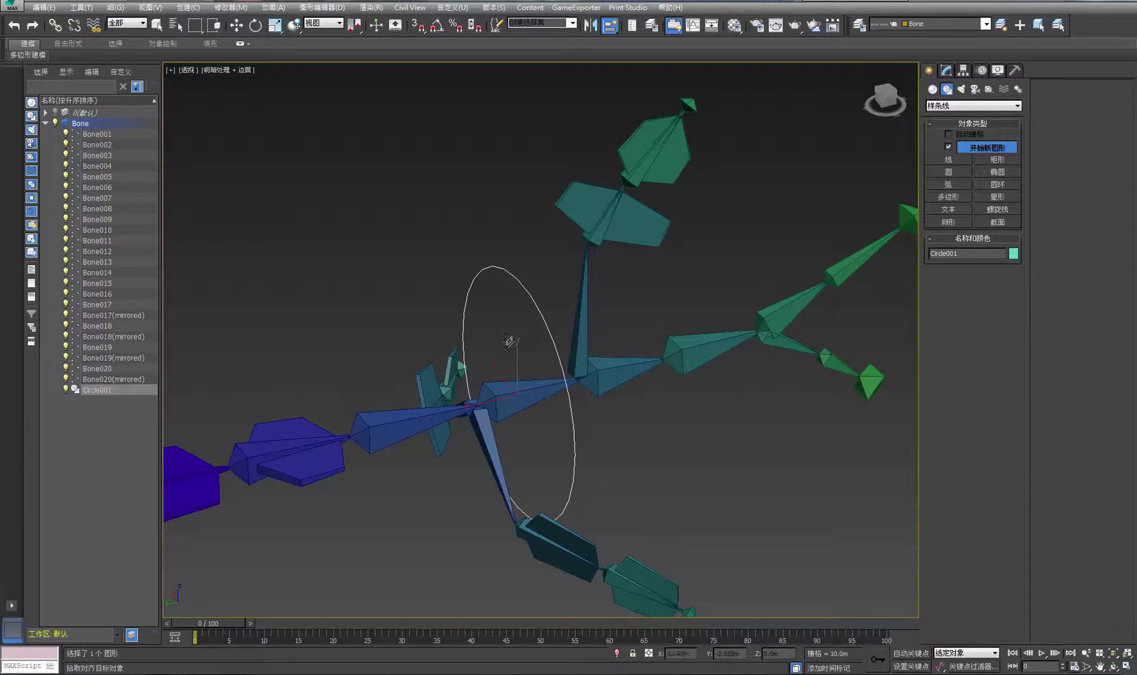
click(531, 397)
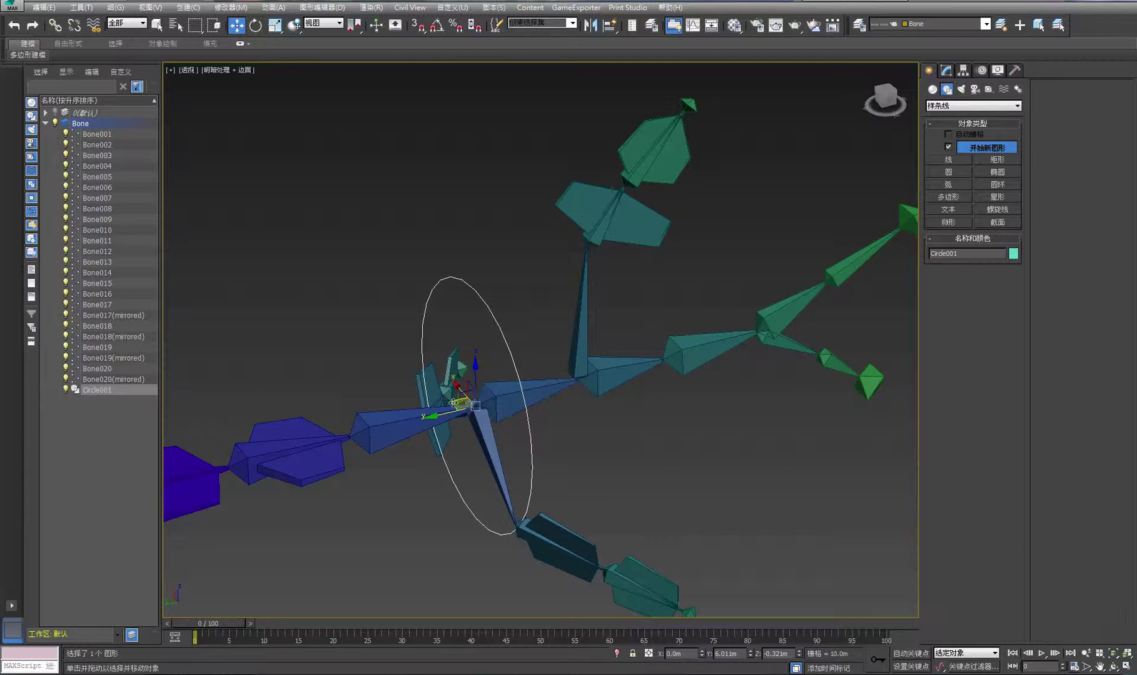
click(1115, 668)
drag(491, 435, 476, 407)
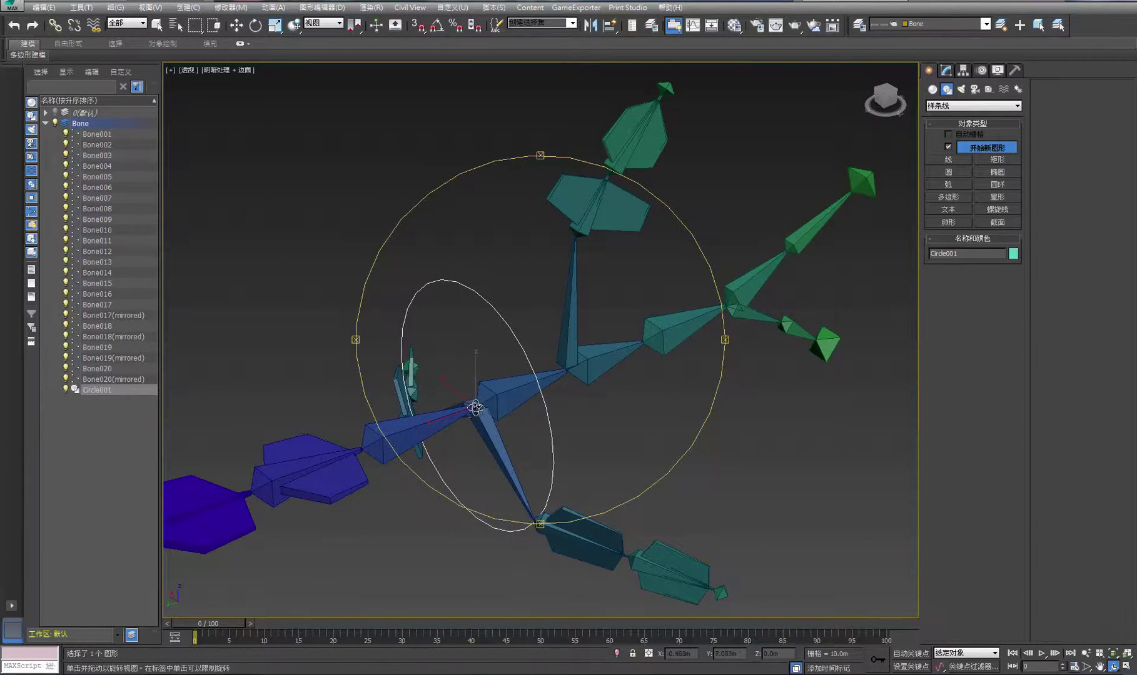
- Collapse the Bone layer's list and show the default layer again so the bottle-fish mesh is displayed with the circle
key(w)
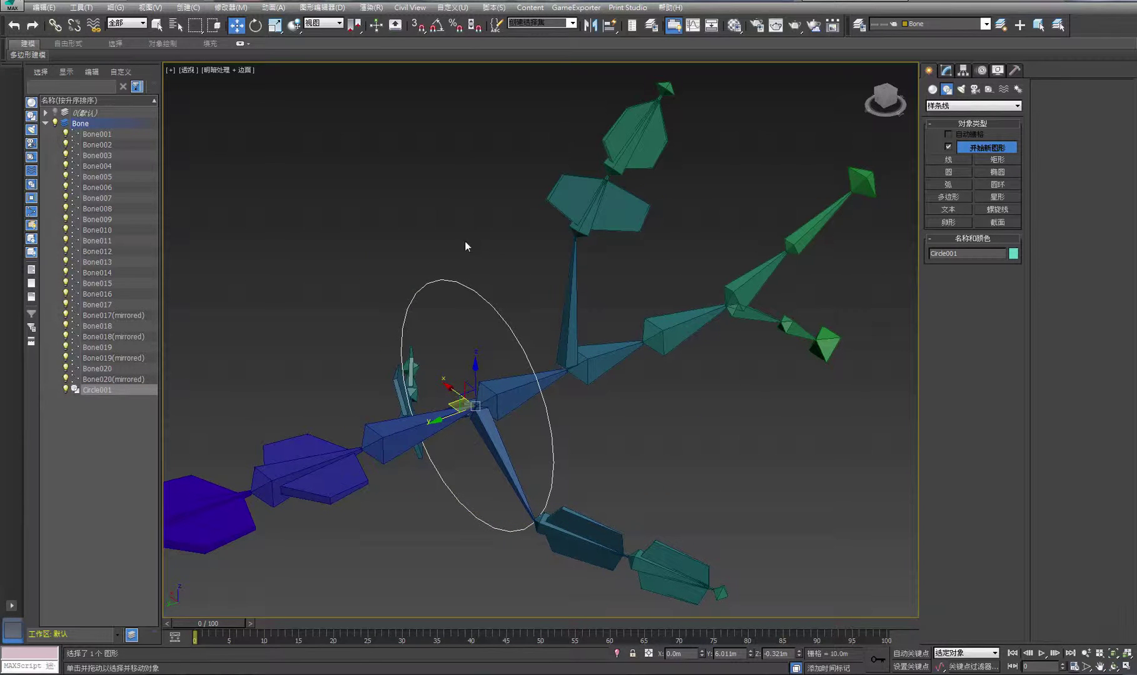
click(44, 124)
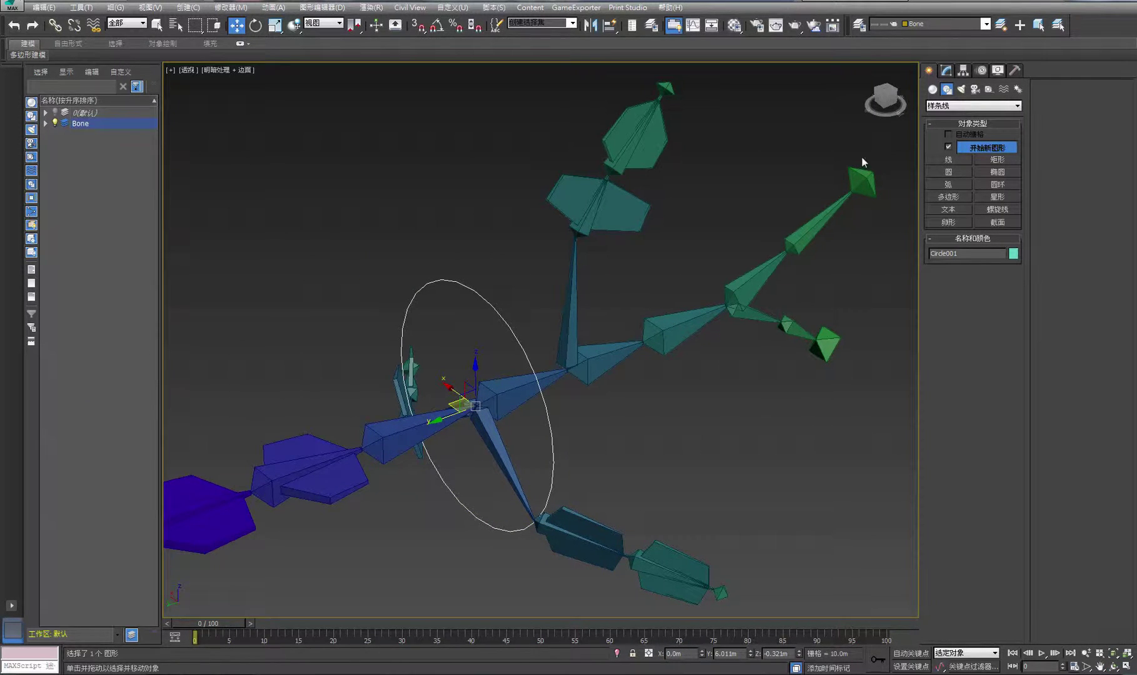
click(946, 70)
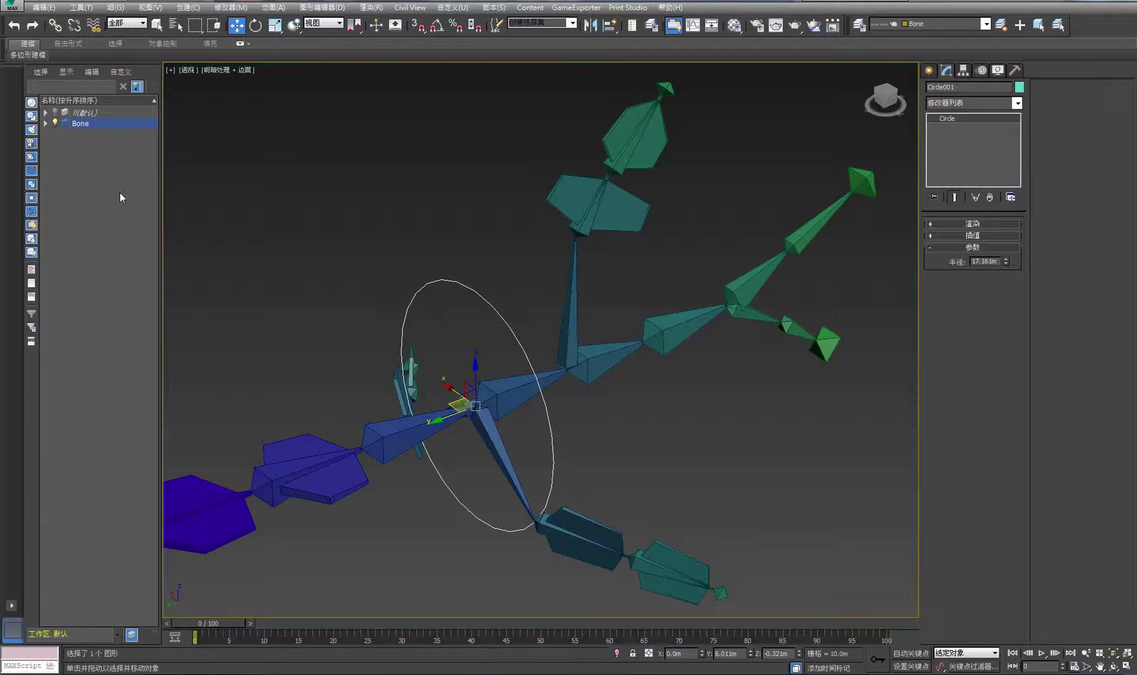
click(54, 113)
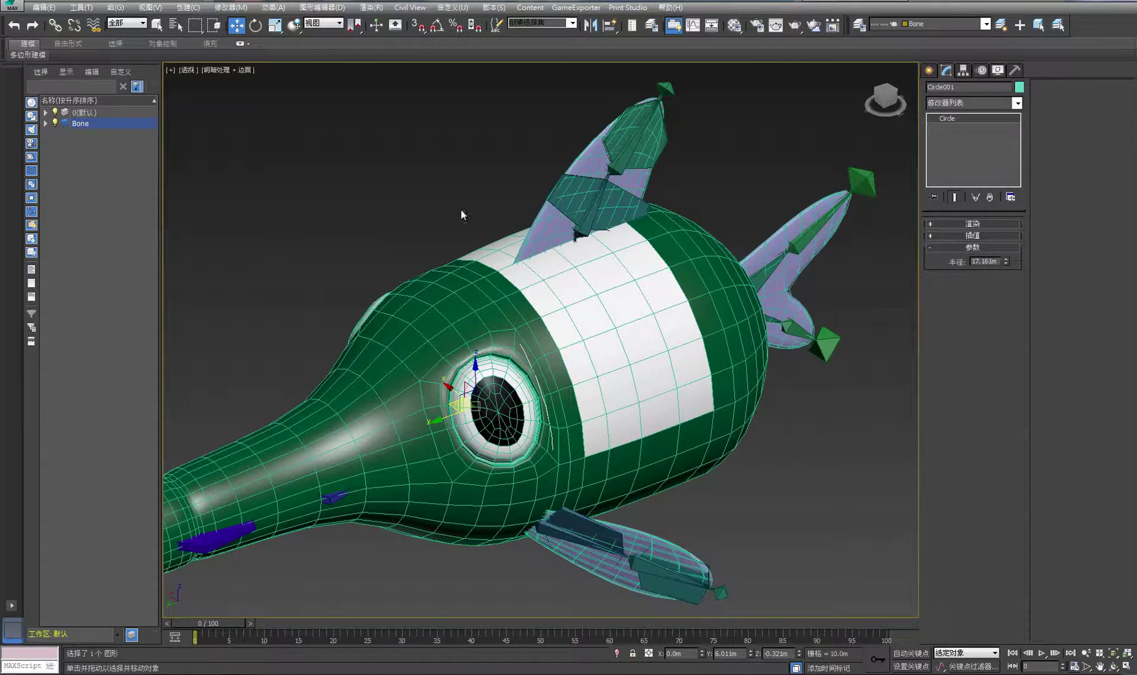
scroll(507, 374, down, 5)
scroll(508, 374, up, 2)
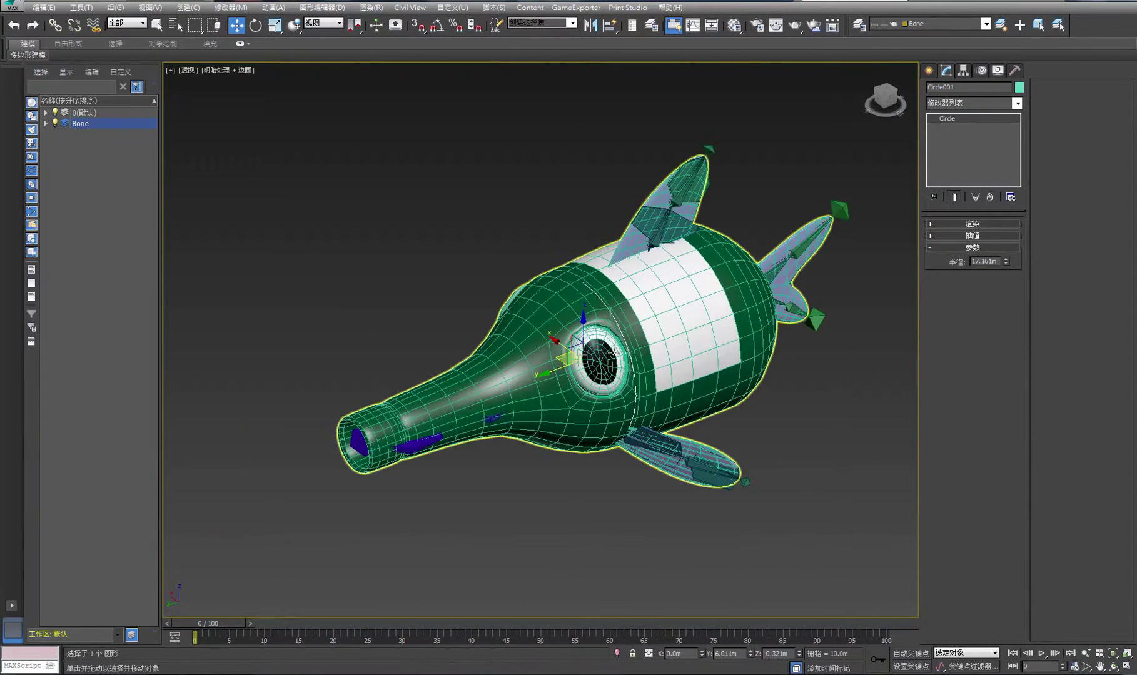
- Enlarge the circle's radius to about 22.3 m so that it rings the outside of the bottle body
click(1114, 668)
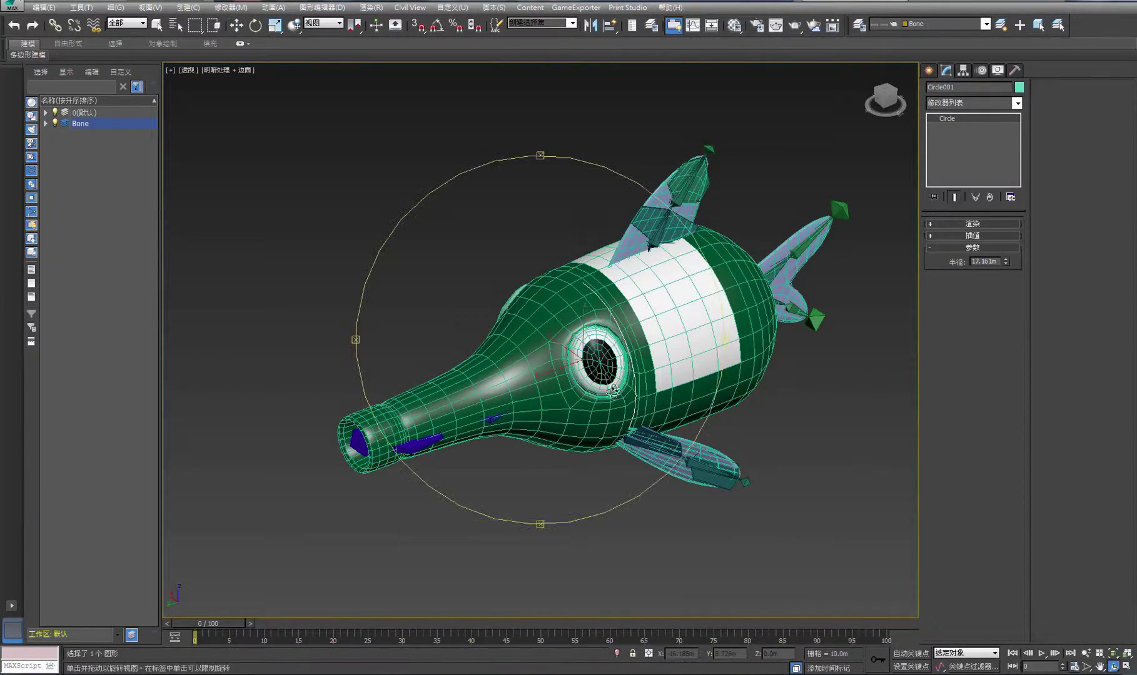
drag(550, 350, 489, 188)
key(w)
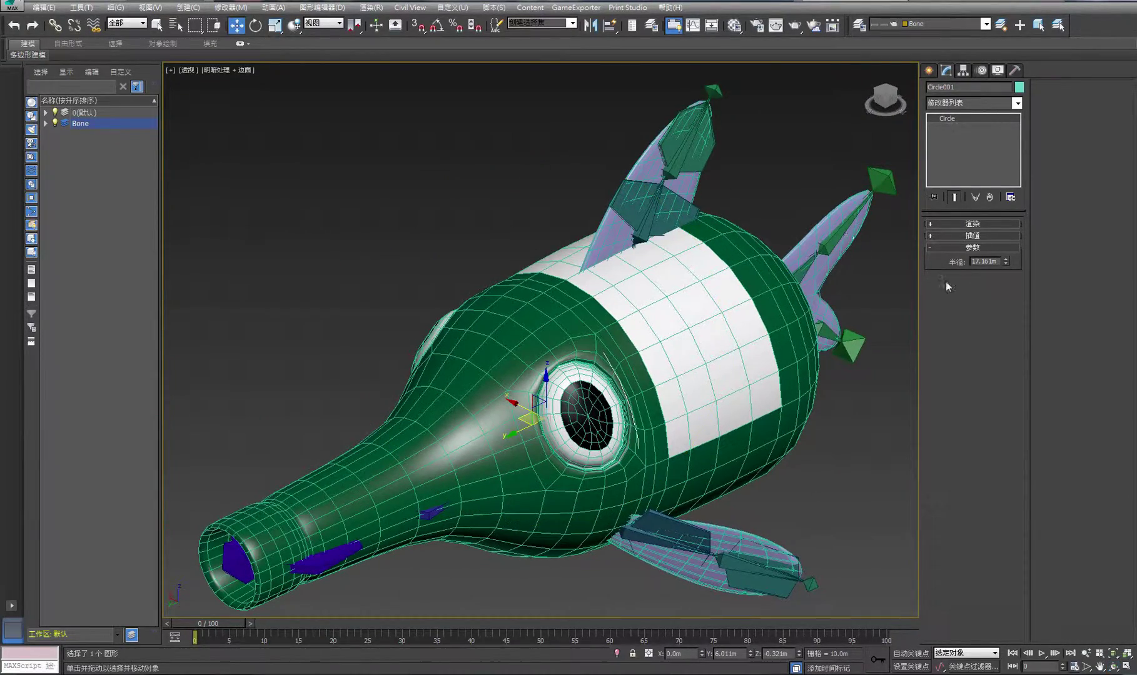
drag(1002, 265, 1009, 244)
click(497, 226)
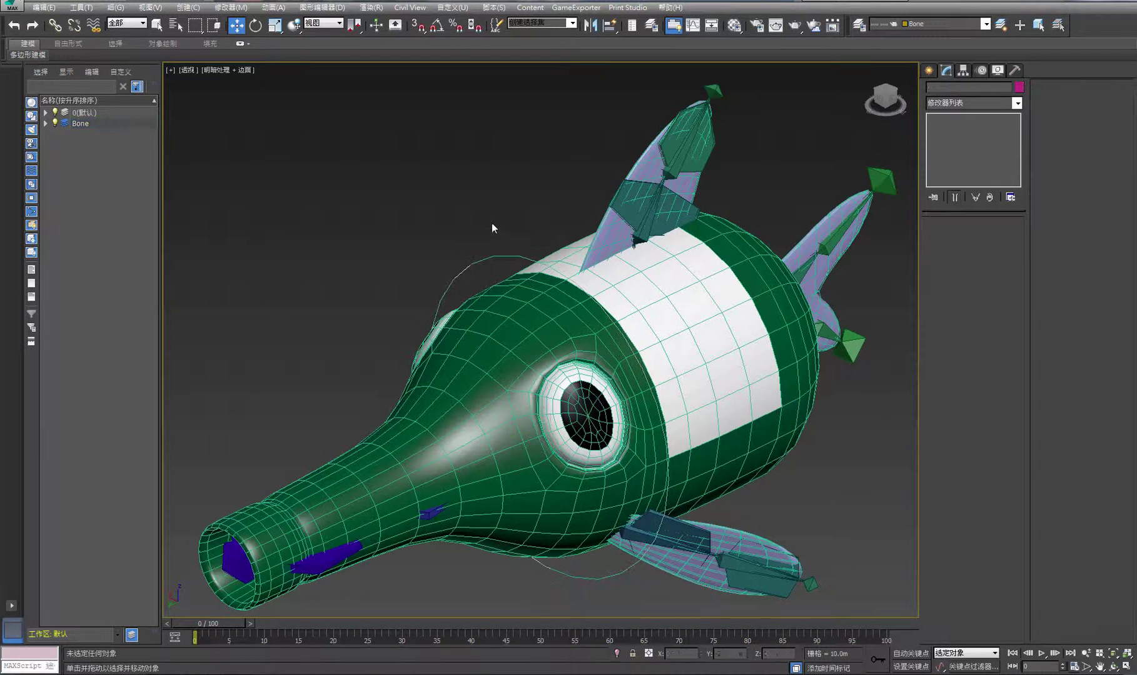
- Enable the circle's rendering in the viewport with a radial thickness of 0.5 m
click(477, 262)
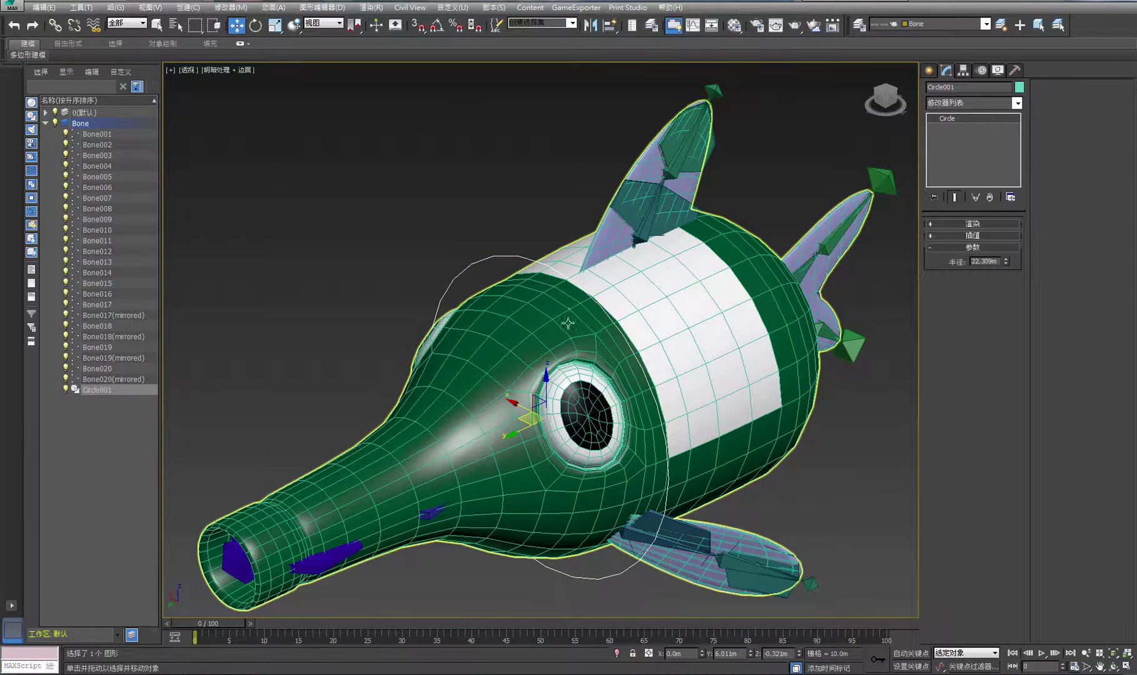
click(461, 255)
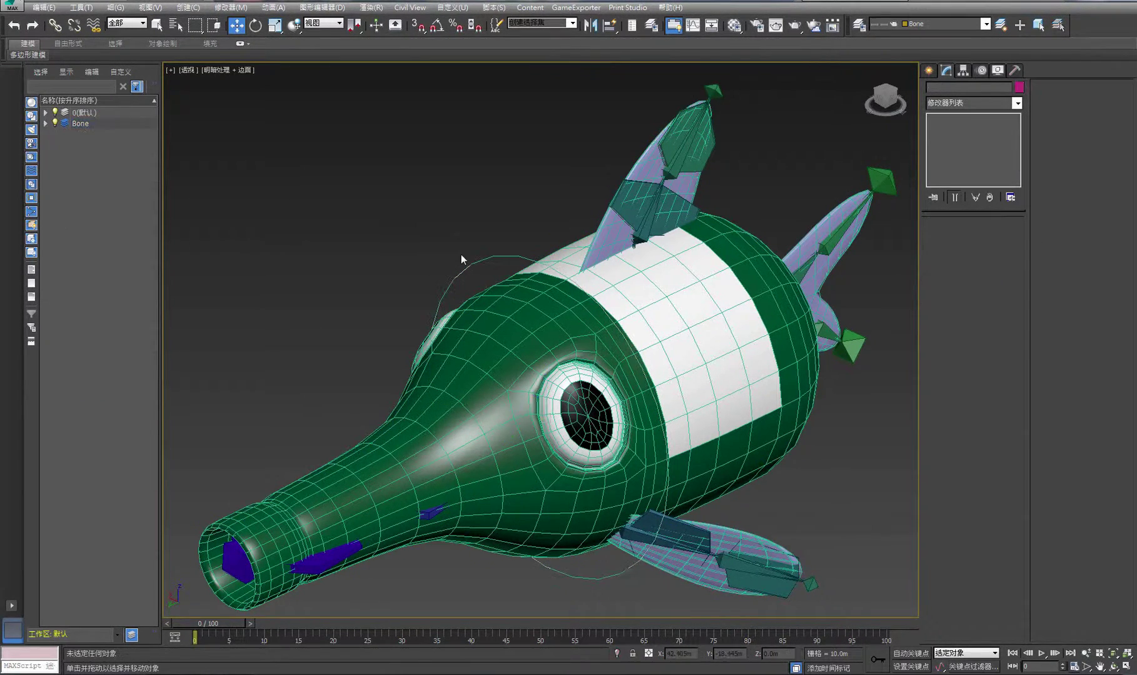
click(502, 258)
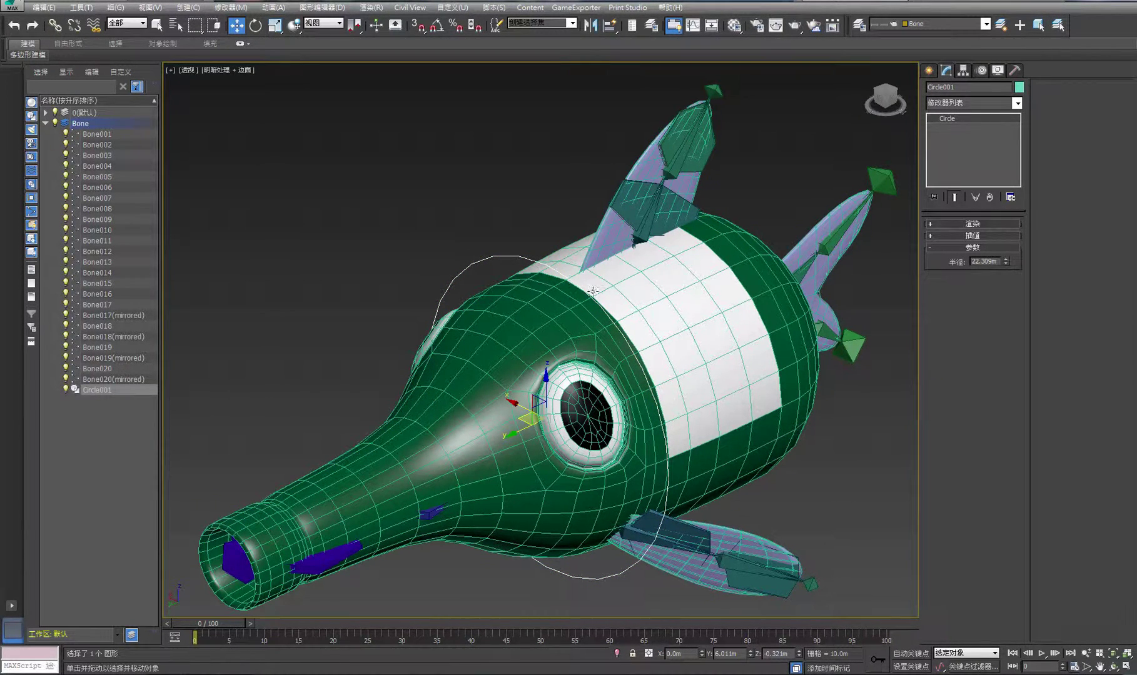
click(951, 223)
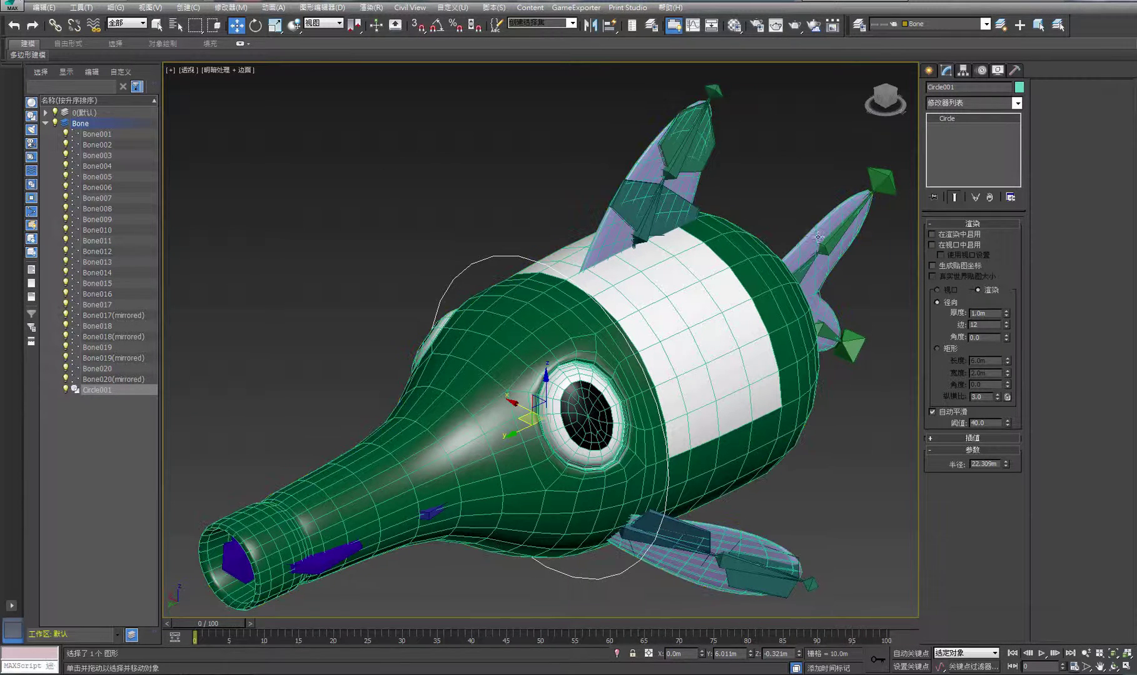
click(932, 245)
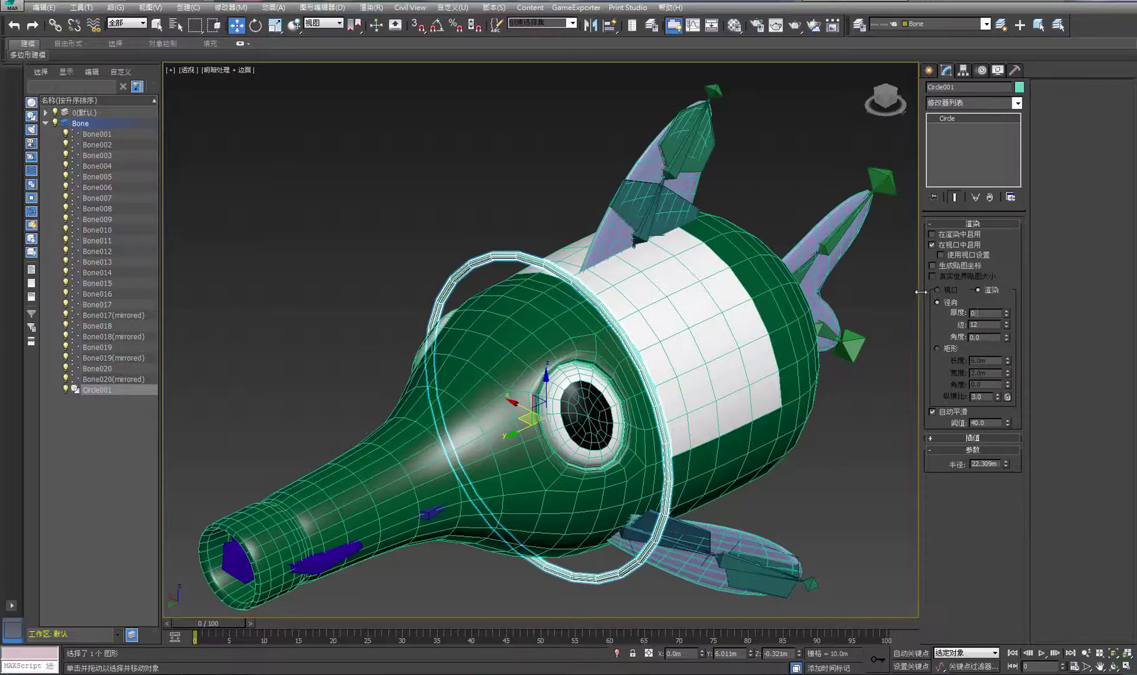
text(.5)
key(Return)
click(874, 503)
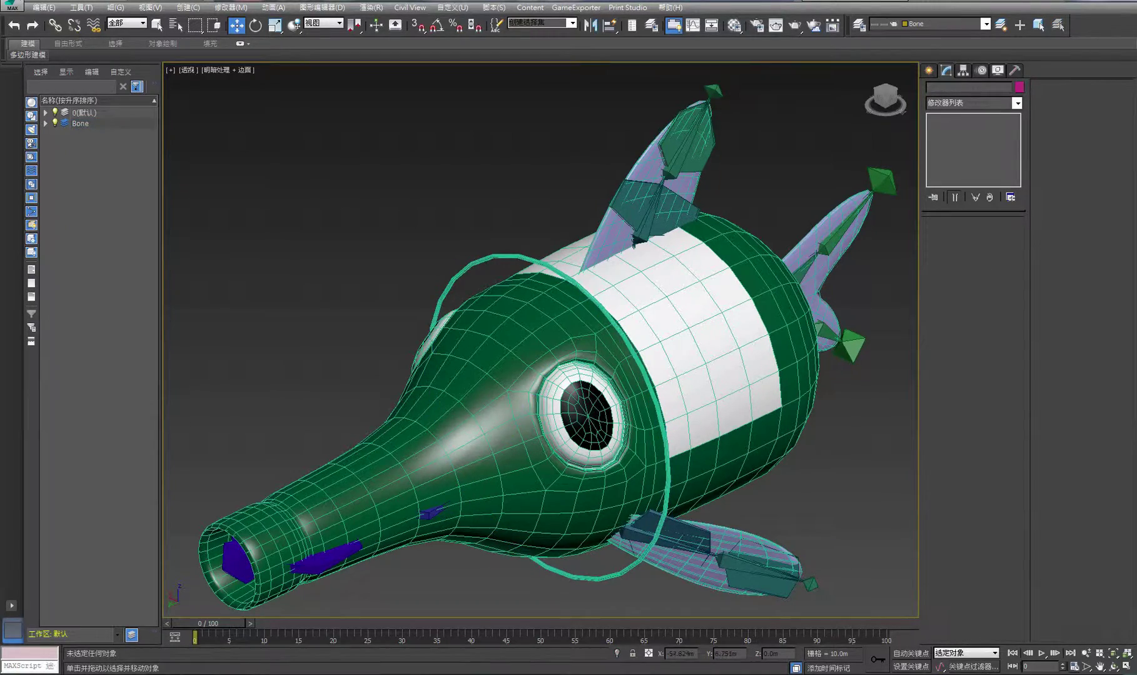
- Hide the default layer with the fish mesh so only the bones and the thickened circle are displayed
click(1105, 666)
drag(519, 365, 494, 369)
key(w)
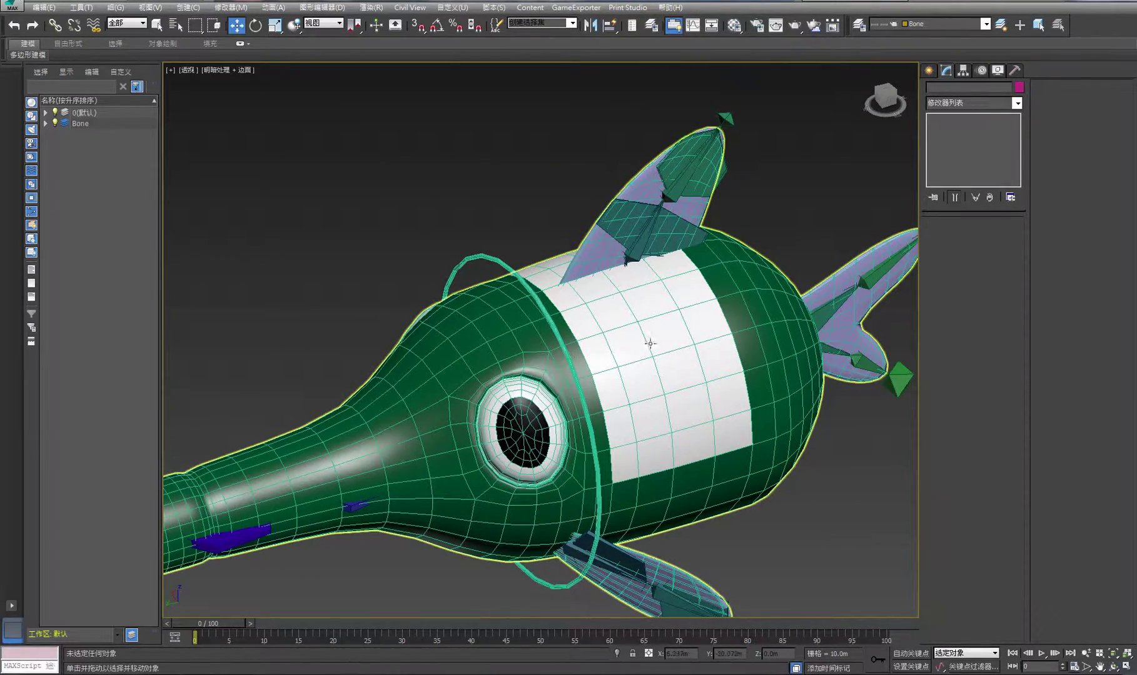
middle_drag(493, 321, 500, 290)
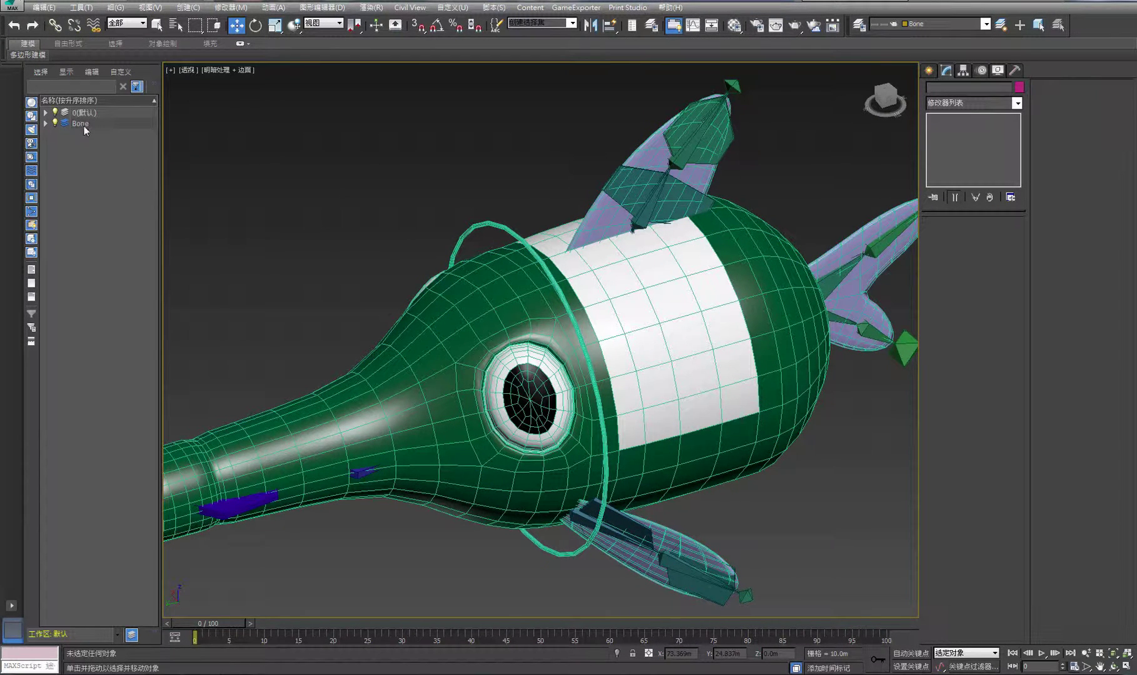
click(55, 112)
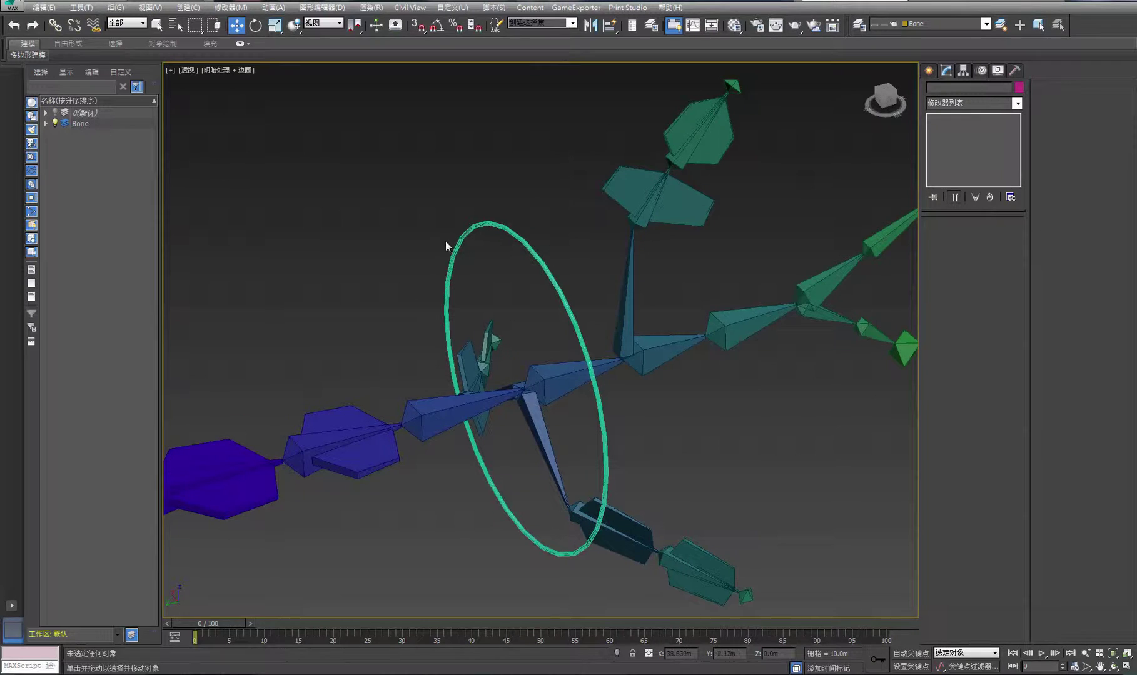
middle_drag(445, 241, 454, 302)
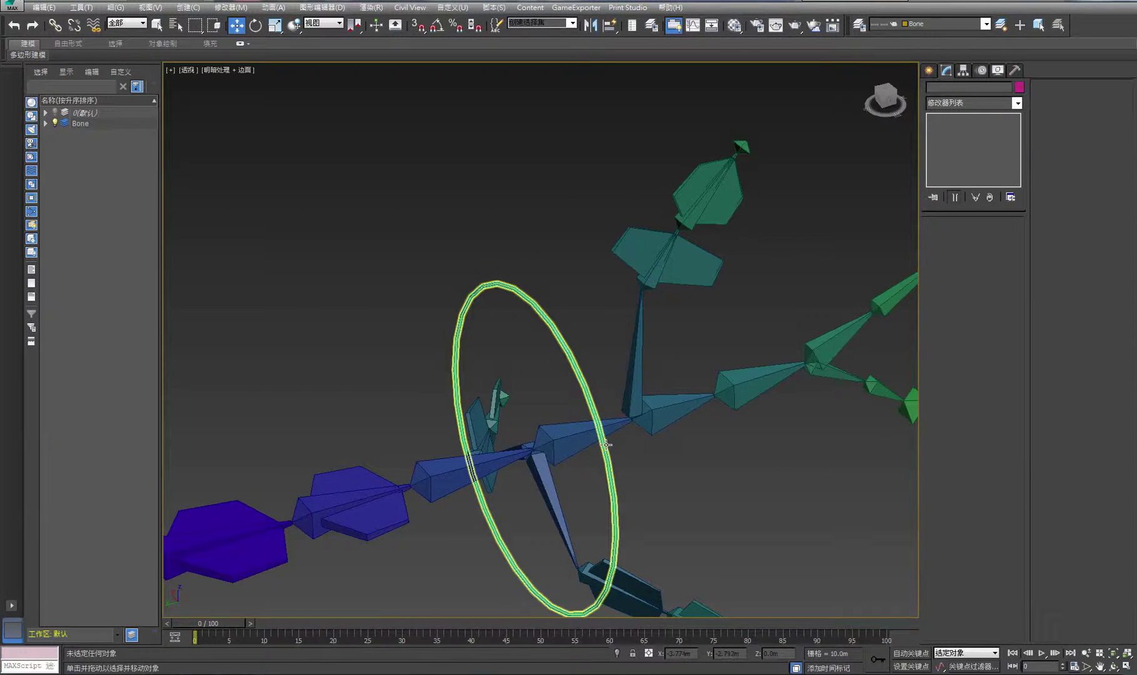
- Change the orthographic viewport to the left view and maximize it
click(606, 443)
click(1112, 666)
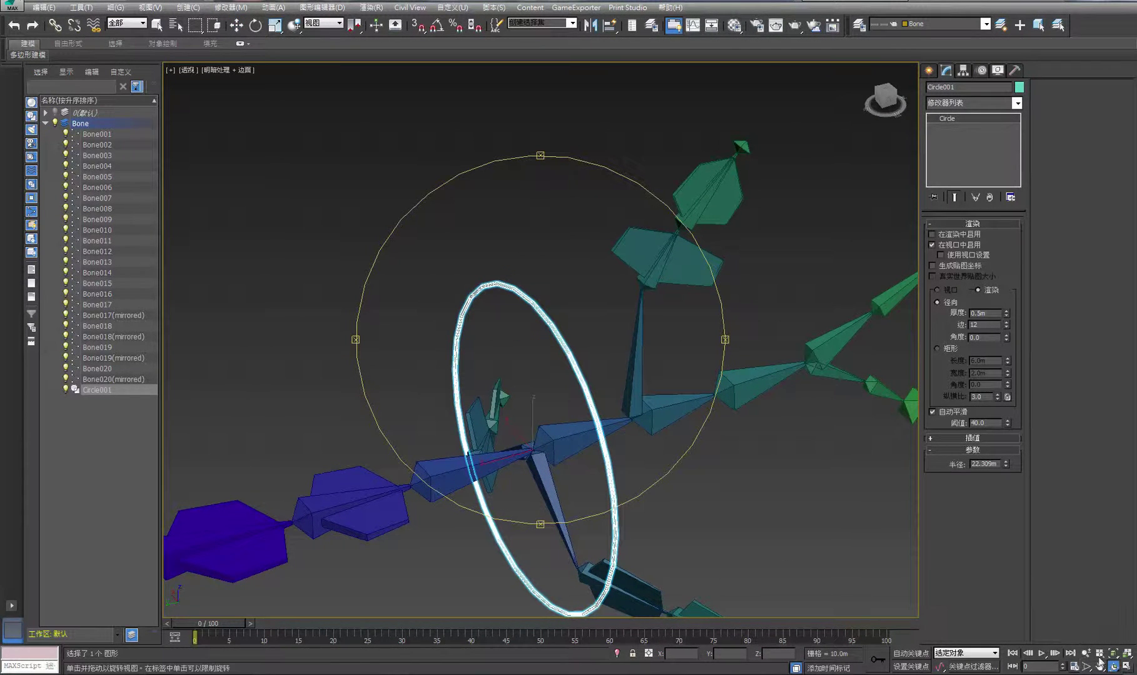
click(1126, 667)
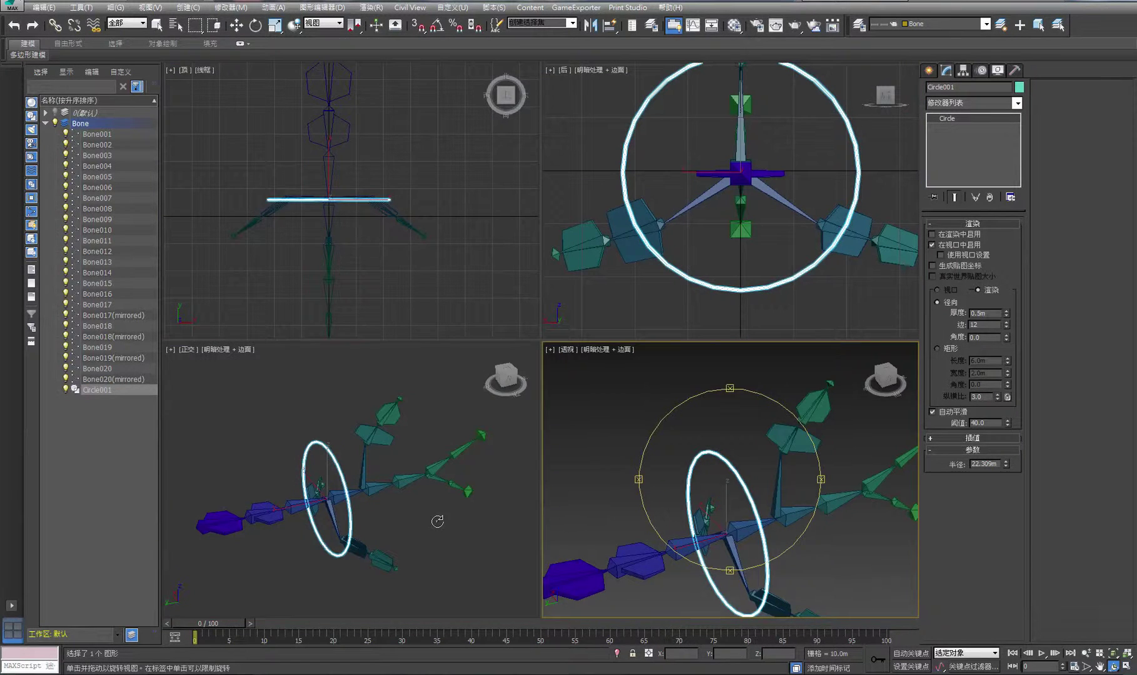
right_click(442, 516)
click(436, 517)
key(l)
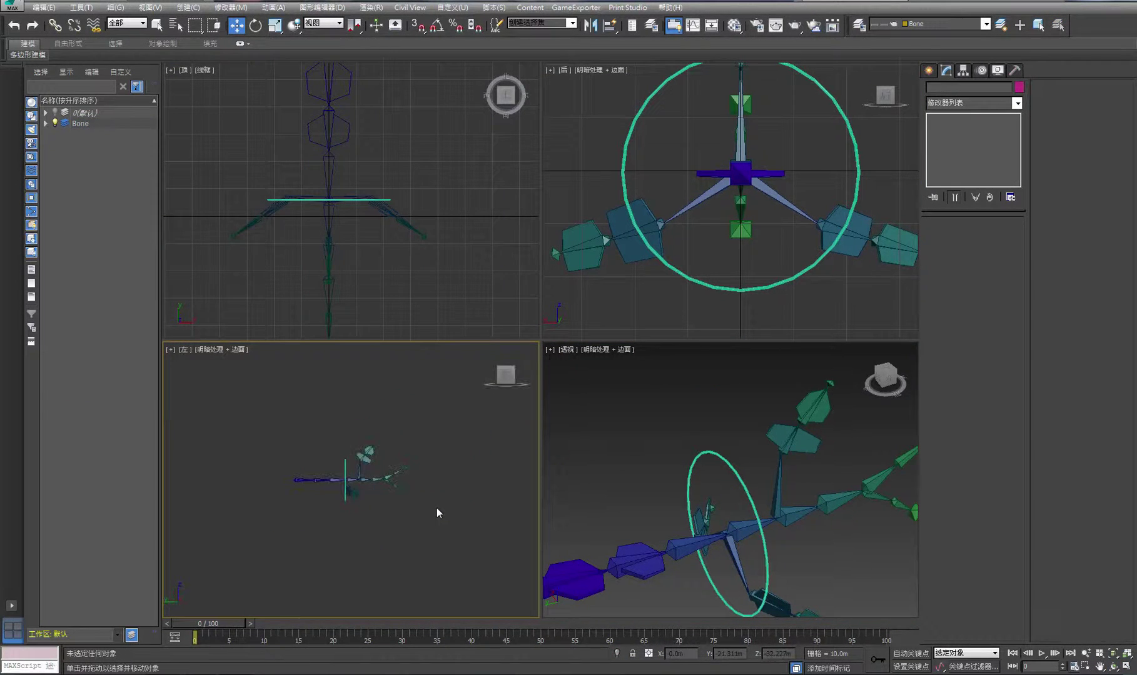
click(1126, 666)
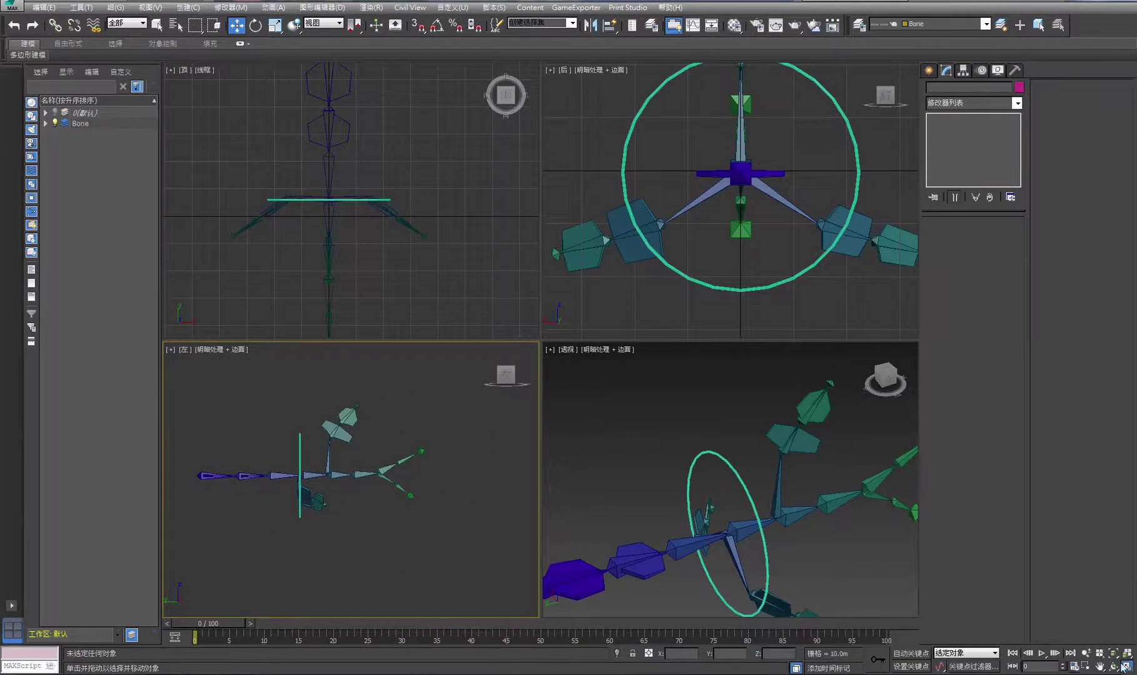
- Clone the circle along the spine toward the tail as two copies spaced about 18 m apart
click(477, 385)
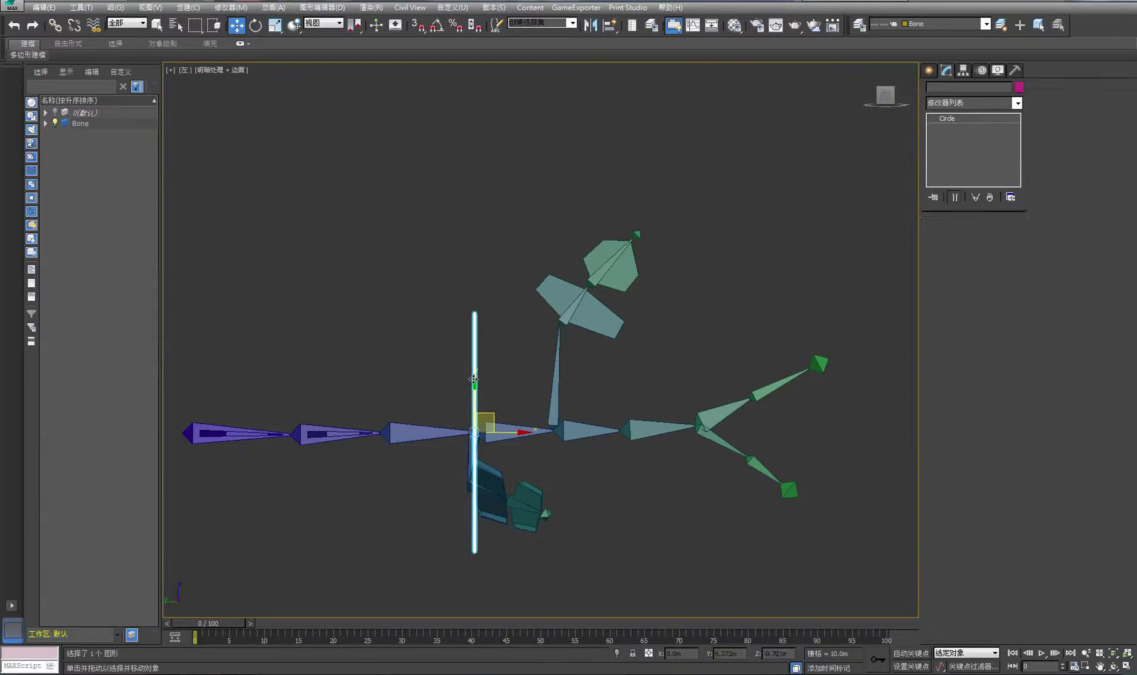
middle_drag(549, 451, 528, 406)
scroll(529, 407, up, 3)
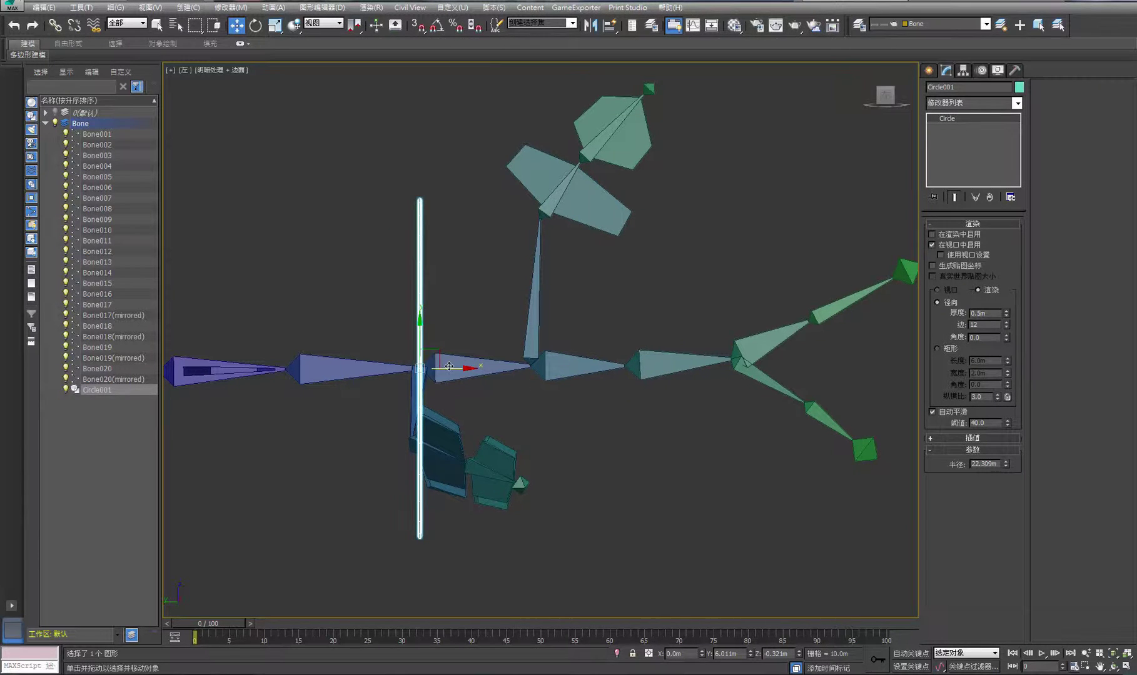
shift+drag(446, 369, 582, 369)
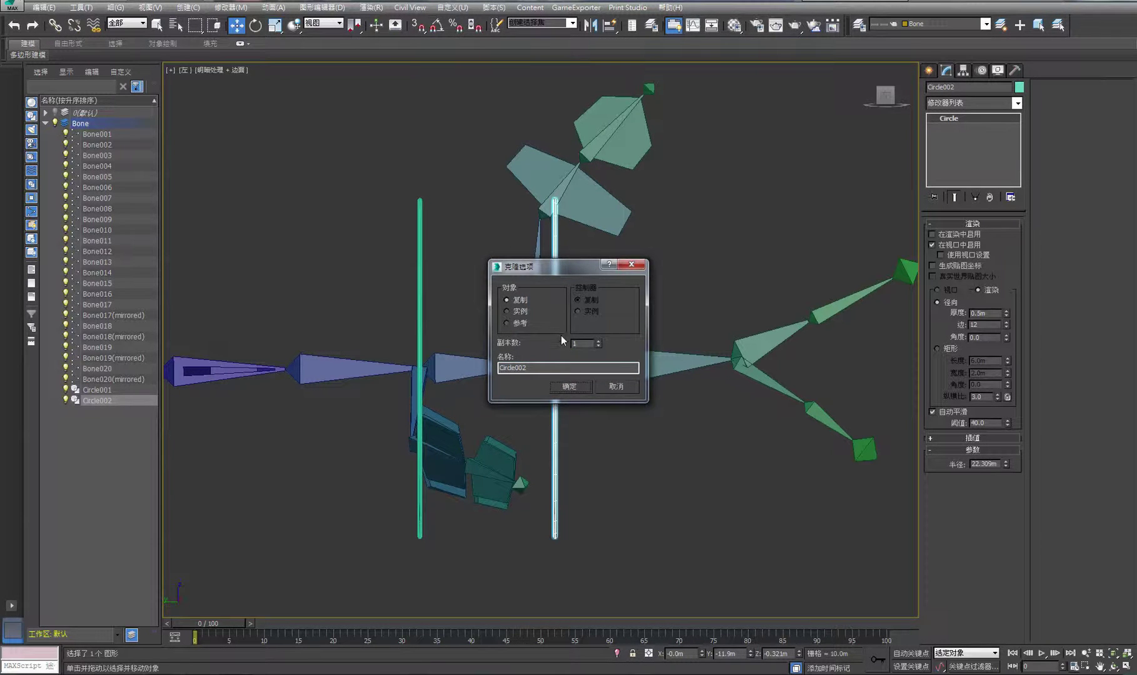
click(582, 389)
- Align the rearmost circle, Circle003, with the base of the last spine bone before the tail fork
click(693, 414)
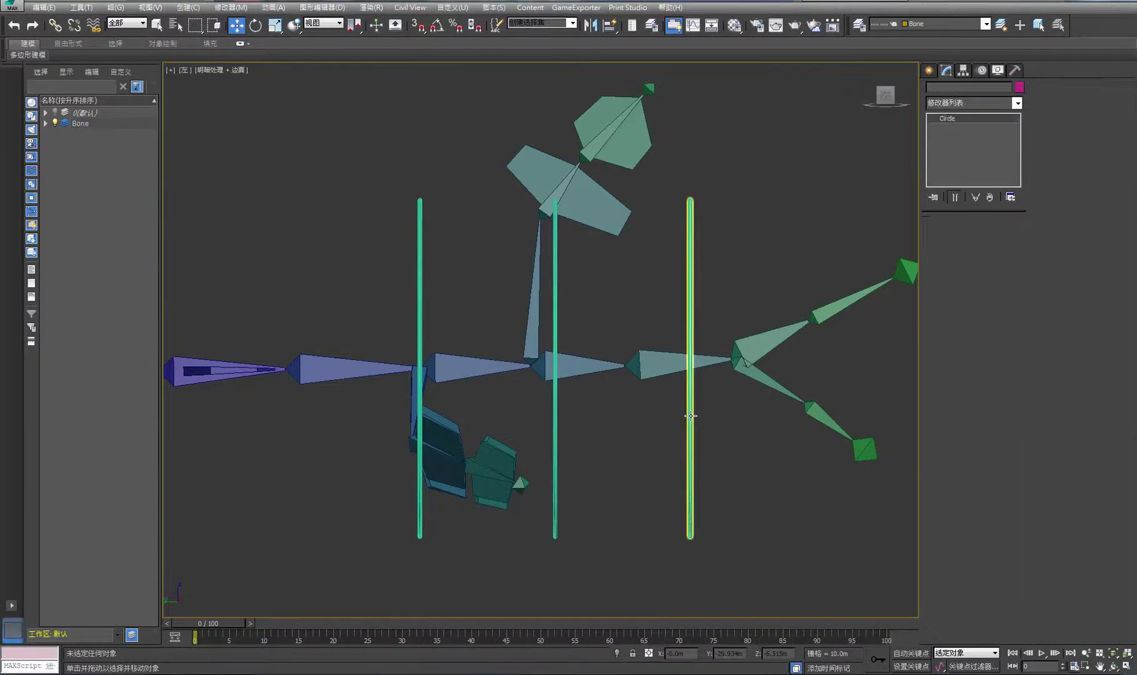
click(692, 415)
drag(693, 416, 691, 415)
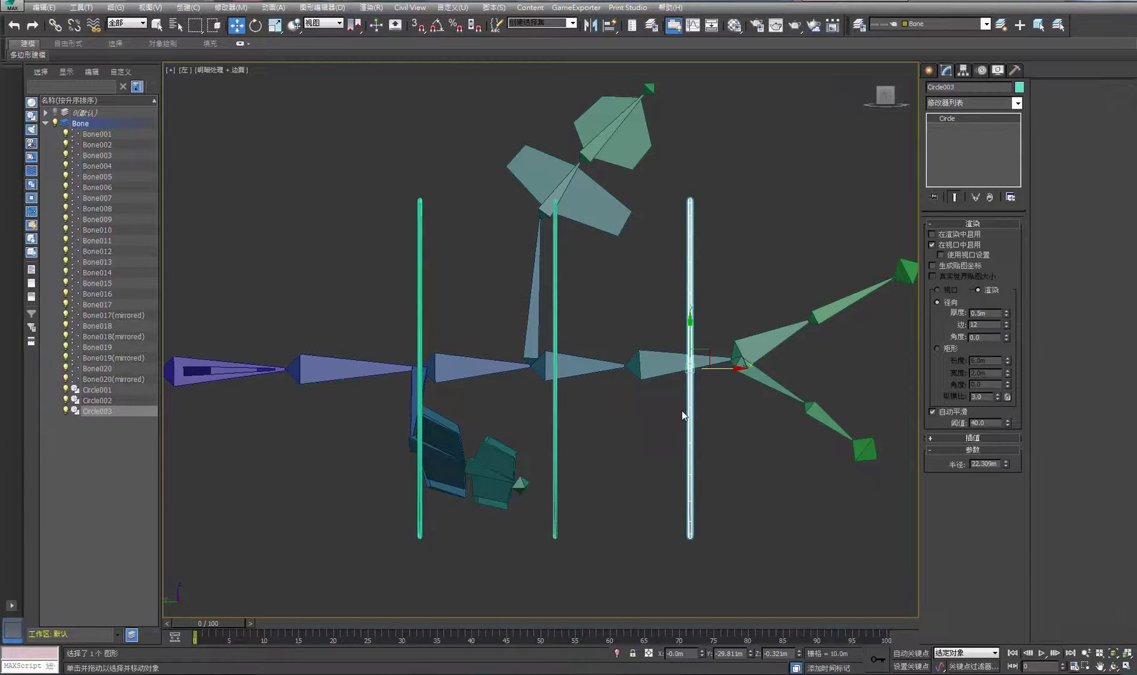
drag(689, 368, 624, 366)
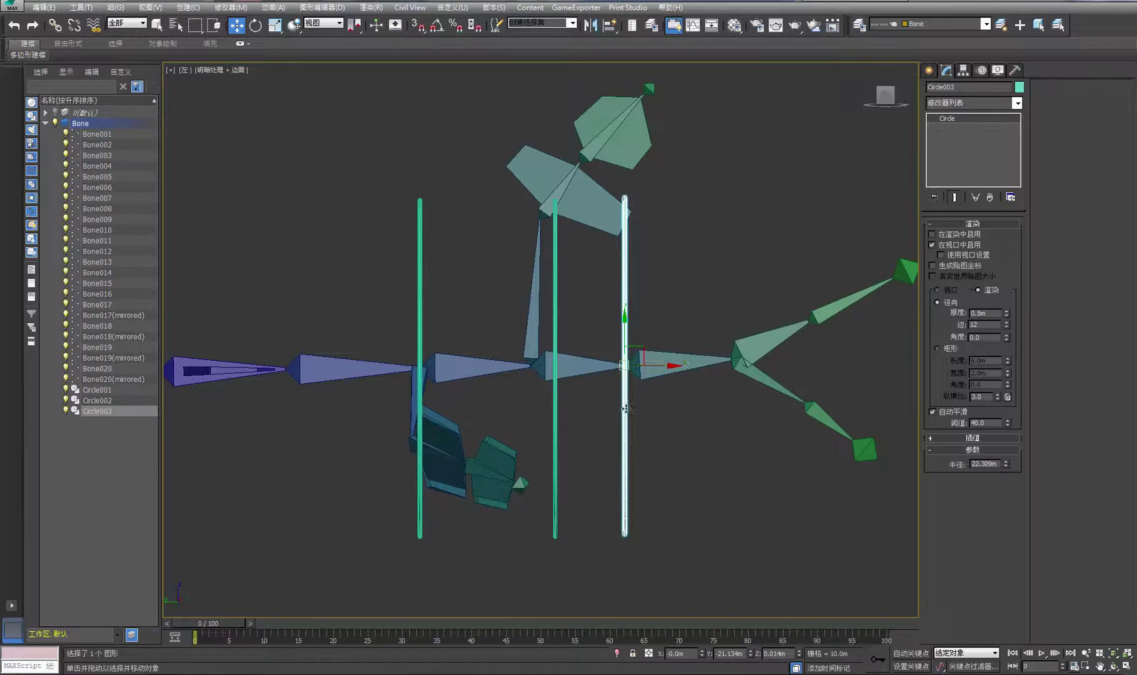
- Align the middle circle, Circle002, with the base of the spine bone where the upright dorsal fin bone branches off
click(565, 409)
click(556, 406)
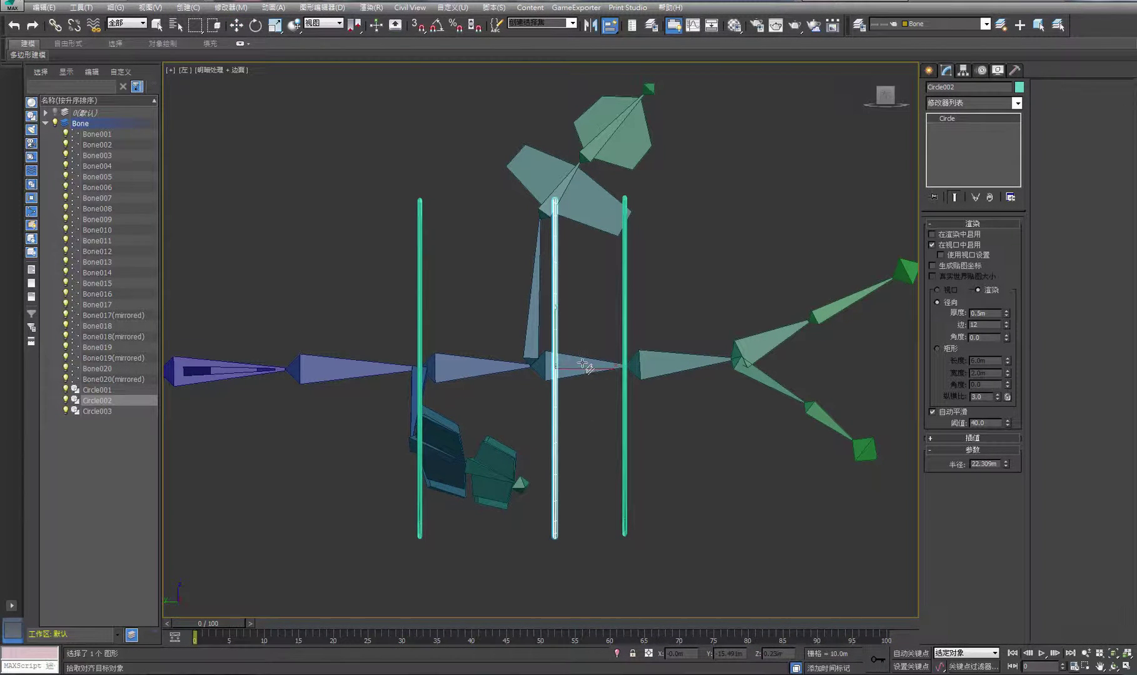
drag(587, 368, 583, 363)
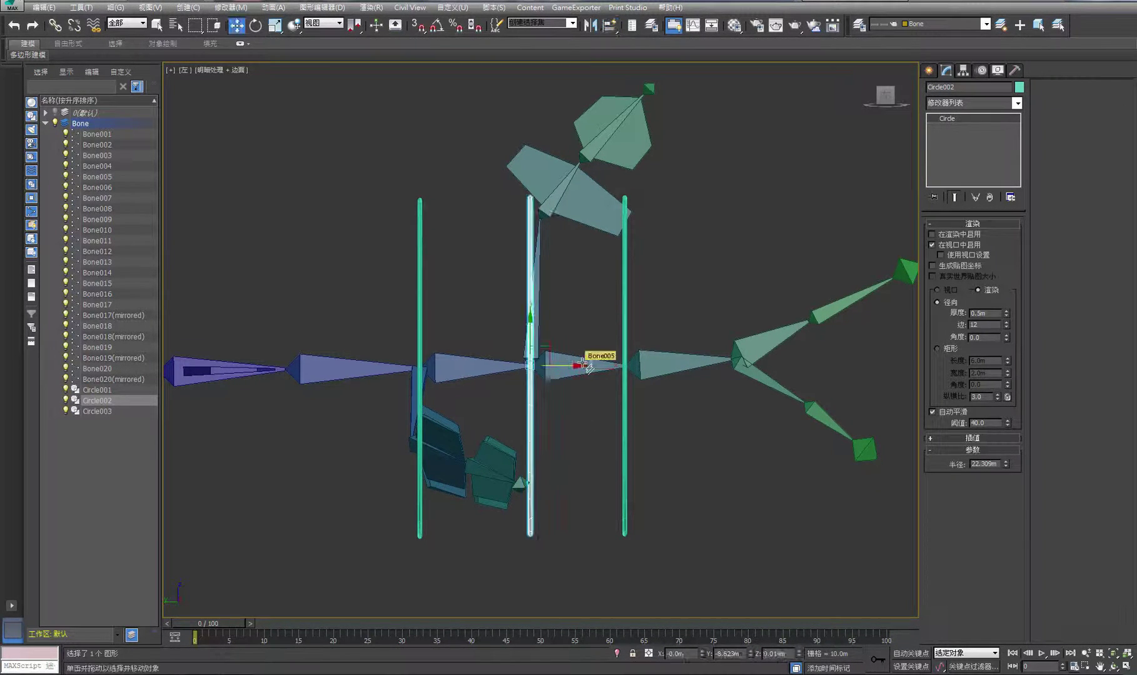
click(319, 107)
- In the maximized perspective view, change the object colour of Circle001, the circle nearest the head, to green
click(1127, 667)
click(754, 449)
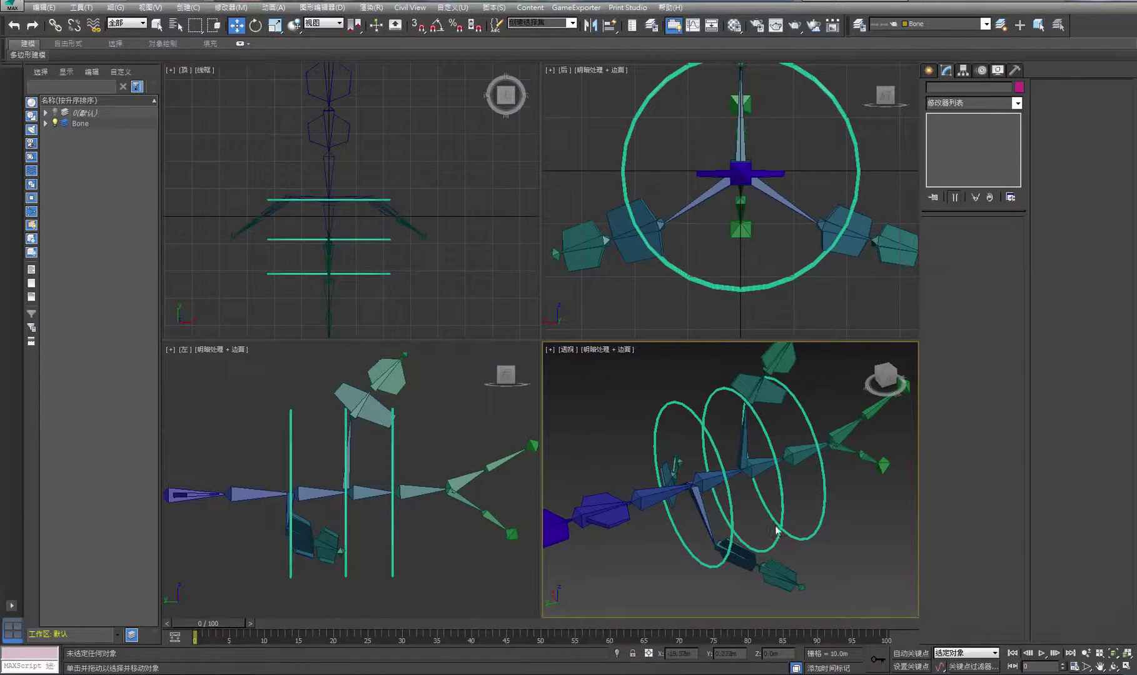
click(1127, 666)
click(727, 390)
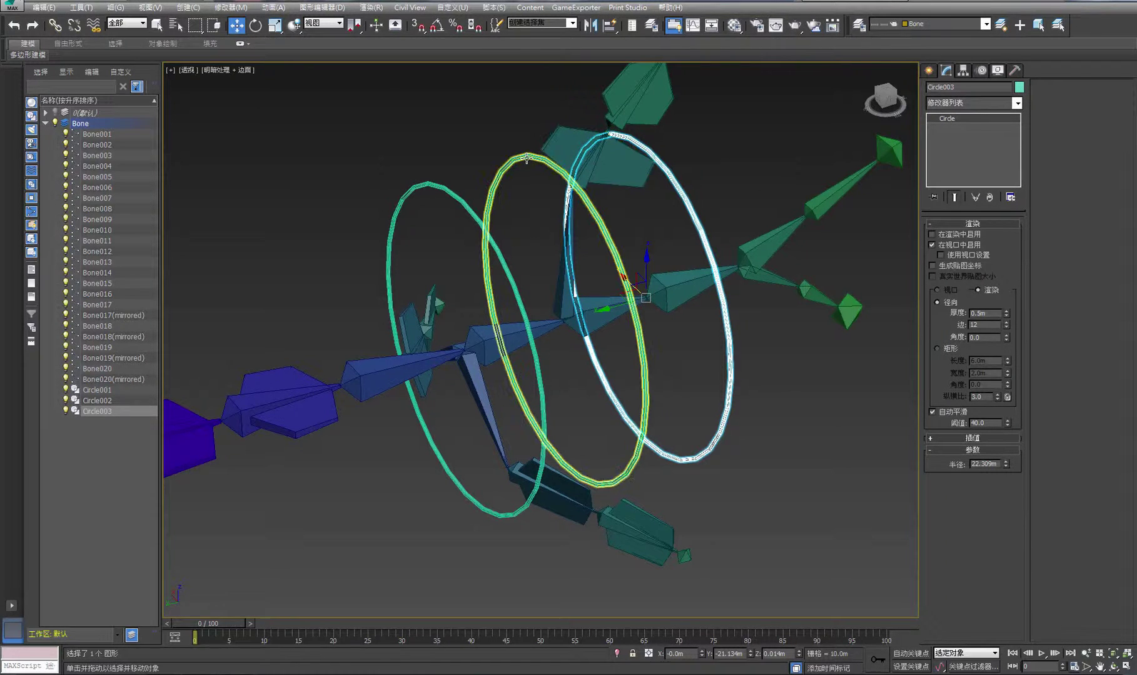
click(432, 185)
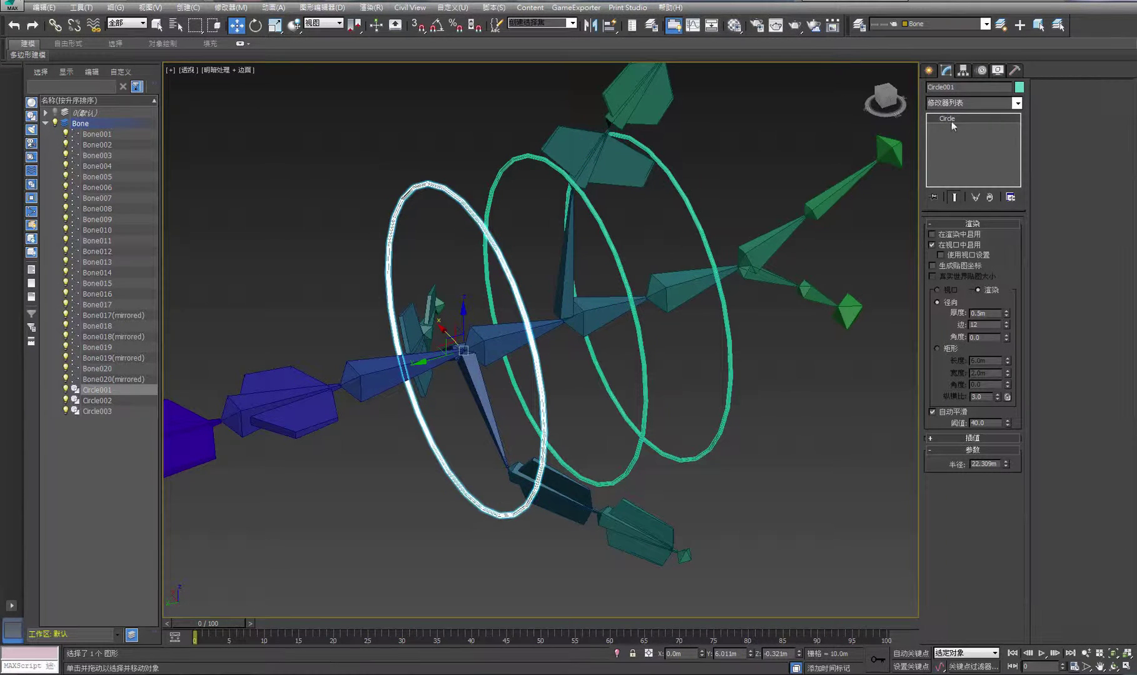
click(1018, 86)
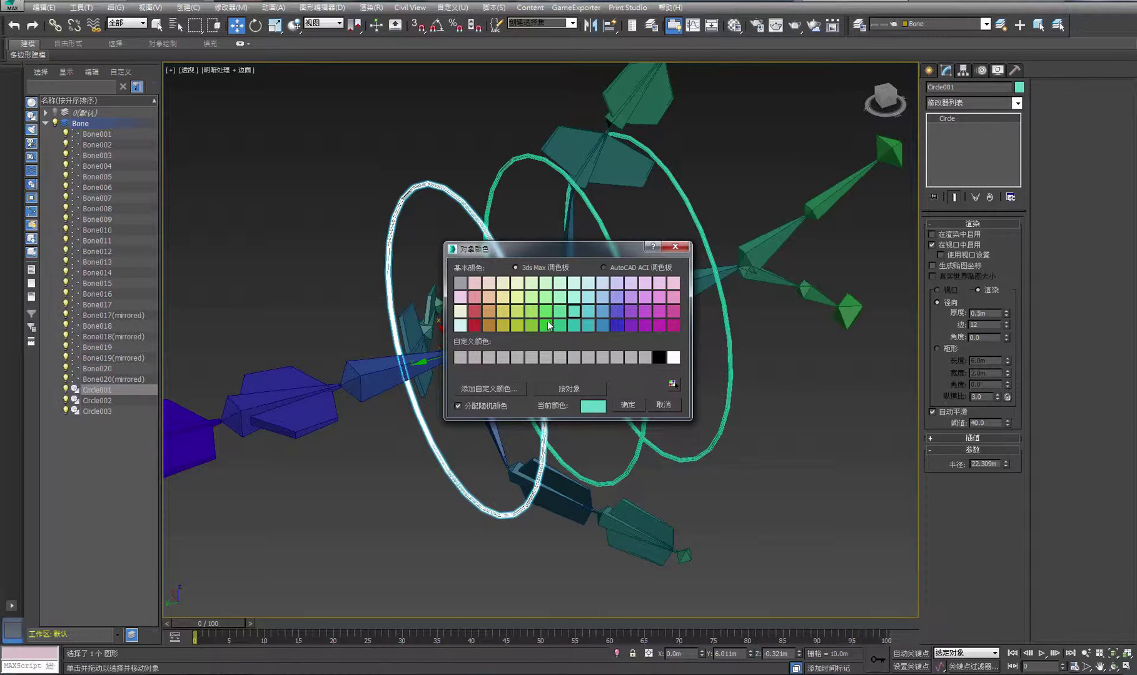
click(615, 326)
click(547, 326)
click(627, 405)
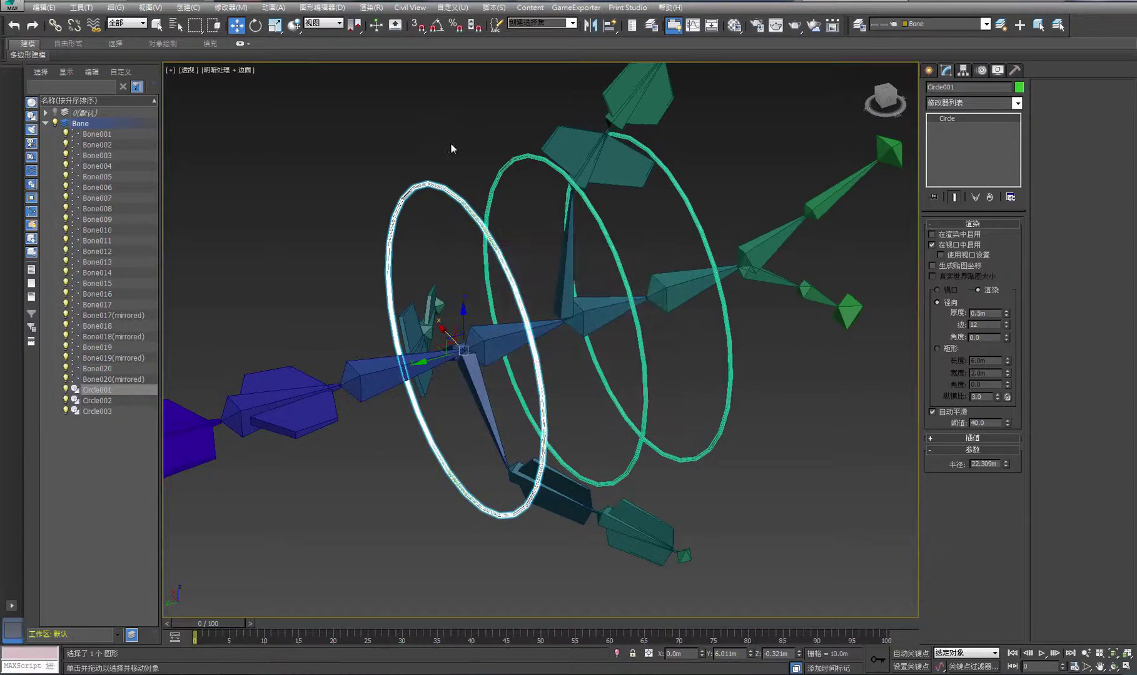
- Change the object colour of the middle circle, Circle002, to light yellow-green
click(450, 143)
click(494, 180)
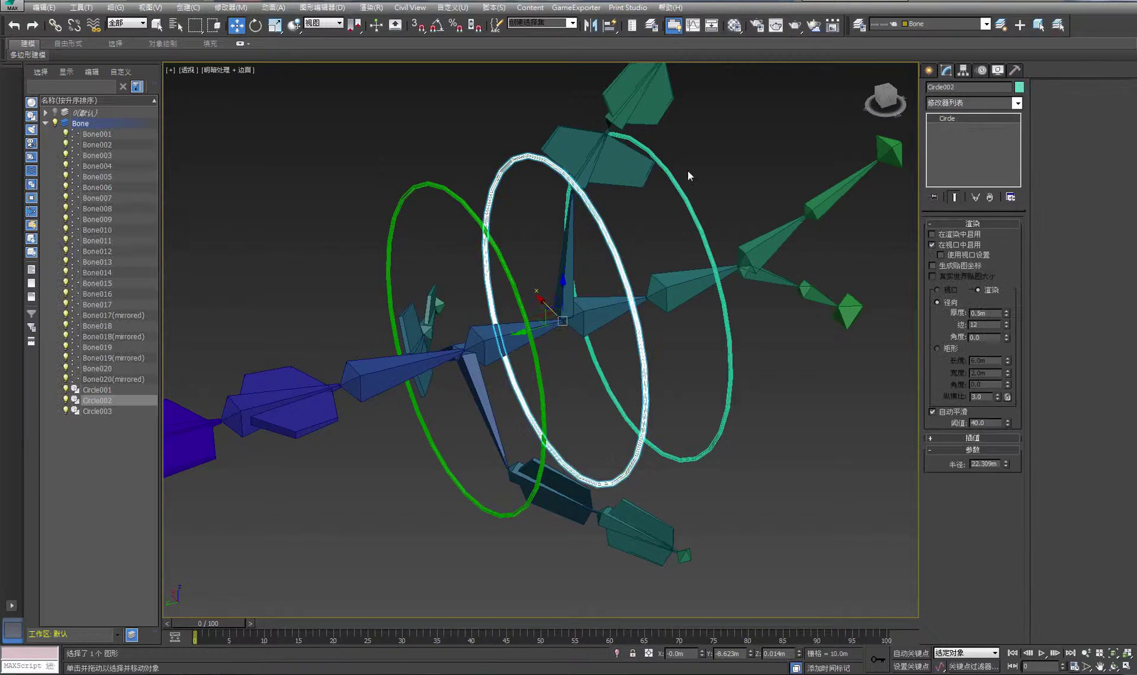
click(1020, 87)
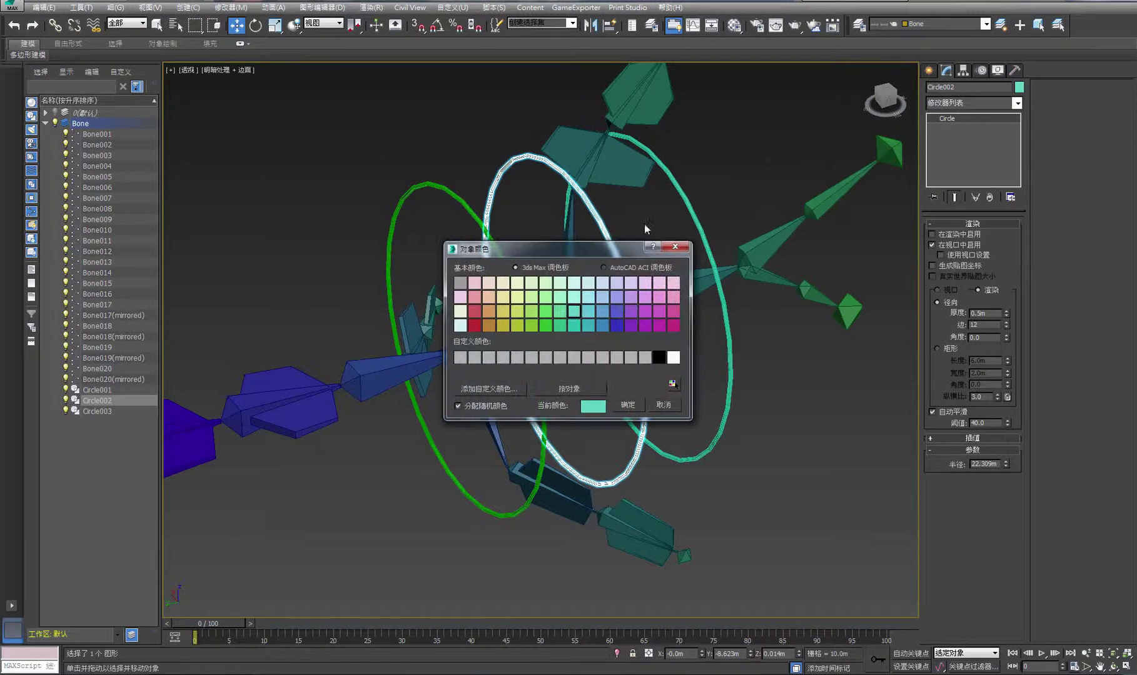
click(531, 296)
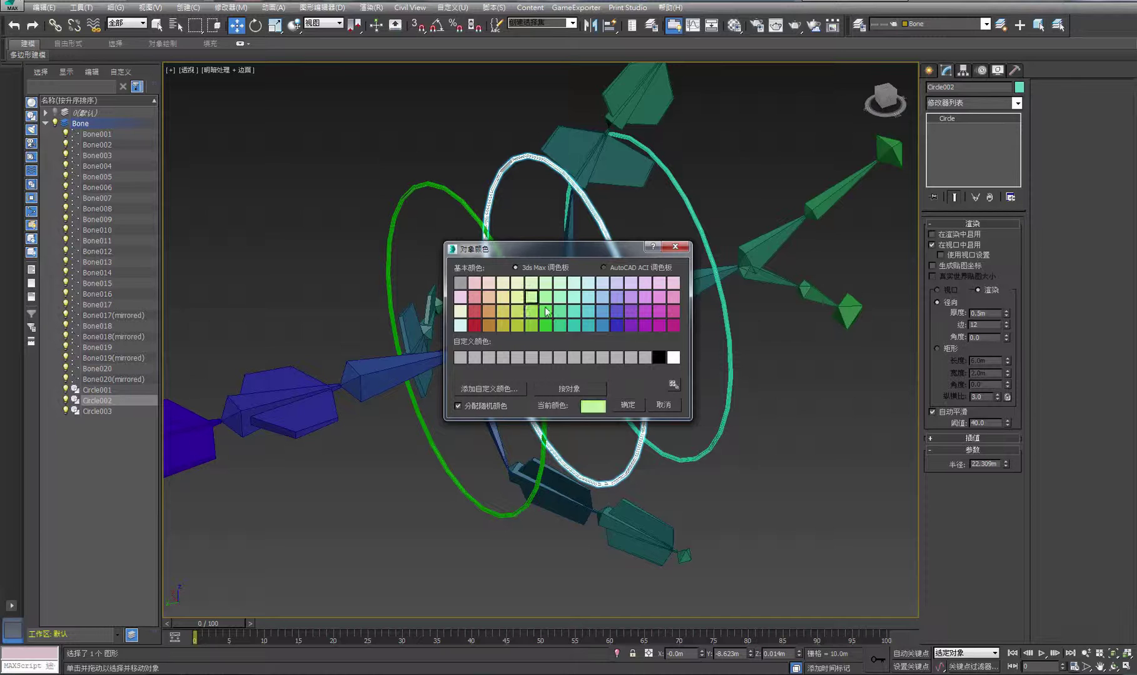
click(636, 407)
click(711, 428)
- Temporarily show the default layer's fish mesh and examine how the three circles fit around its body
middle_drag(635, 357, 698, 402)
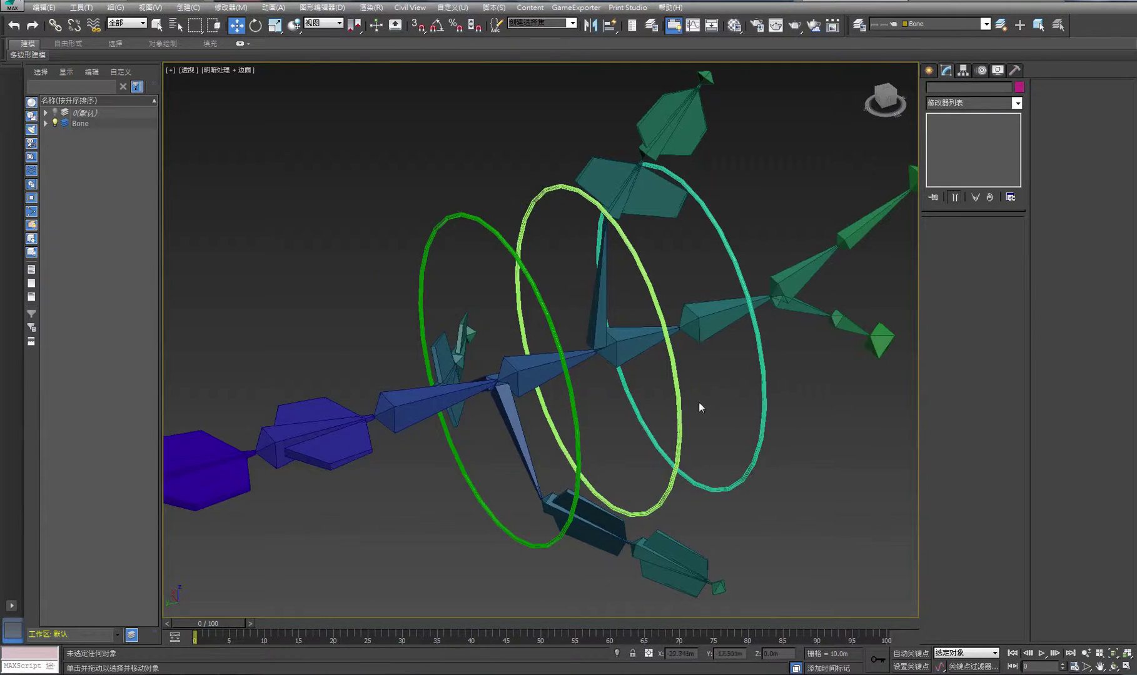
click(1113, 666)
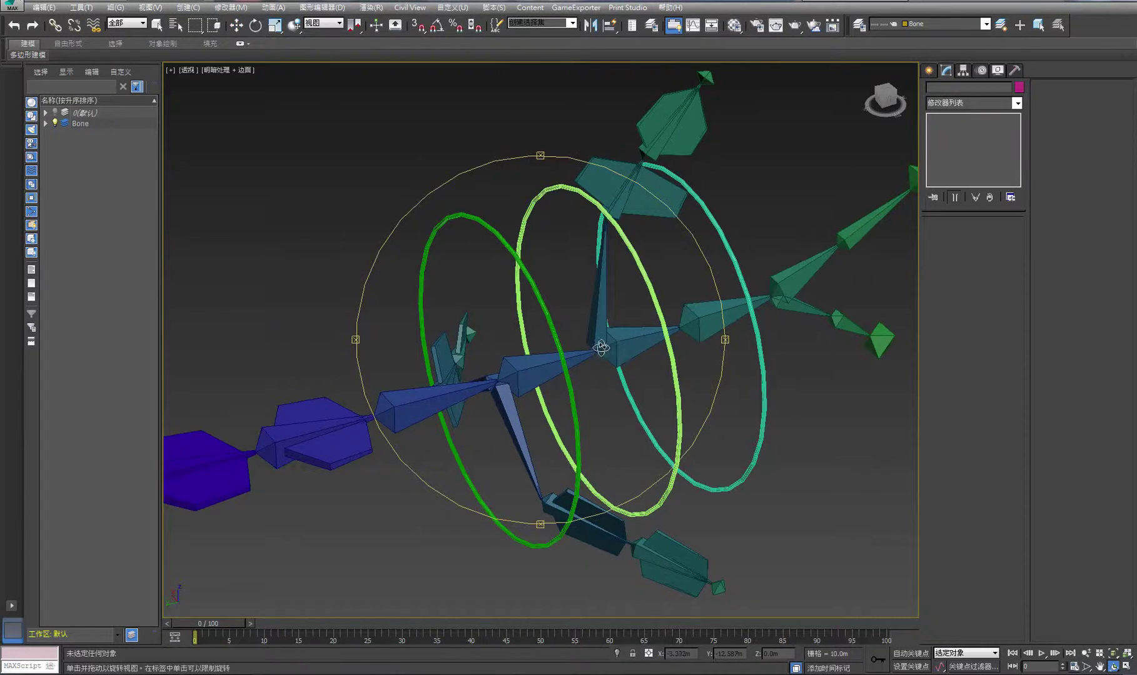
drag(602, 348, 674, 345)
key(w)
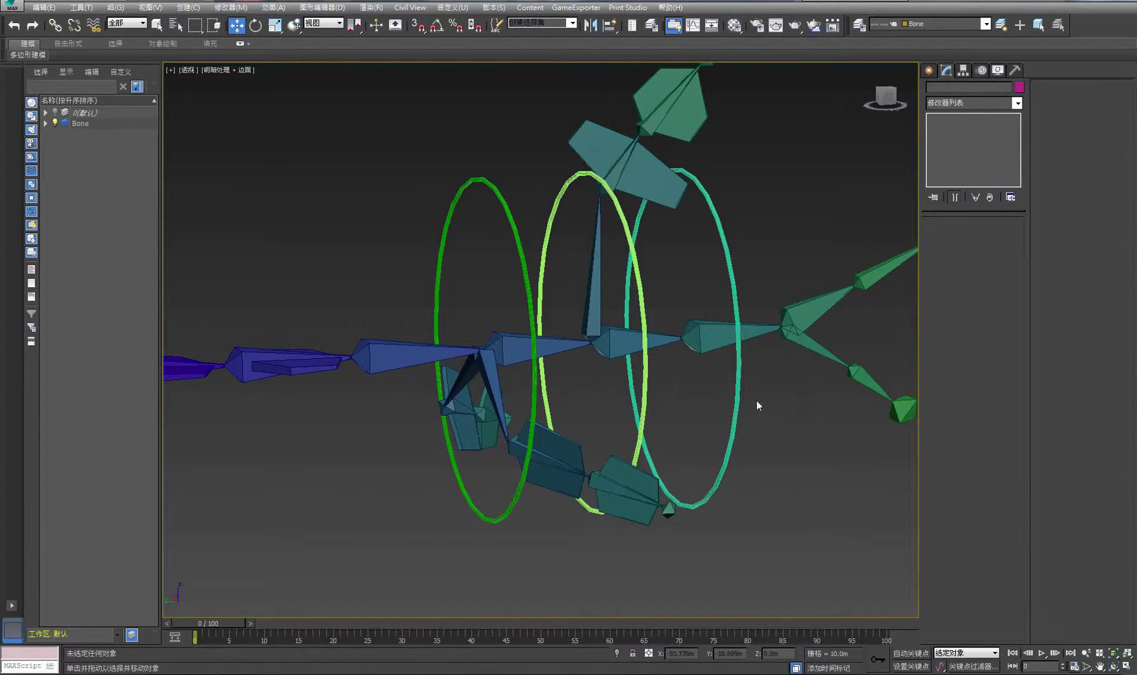
middle_drag(756, 401, 748, 449)
click(621, 385)
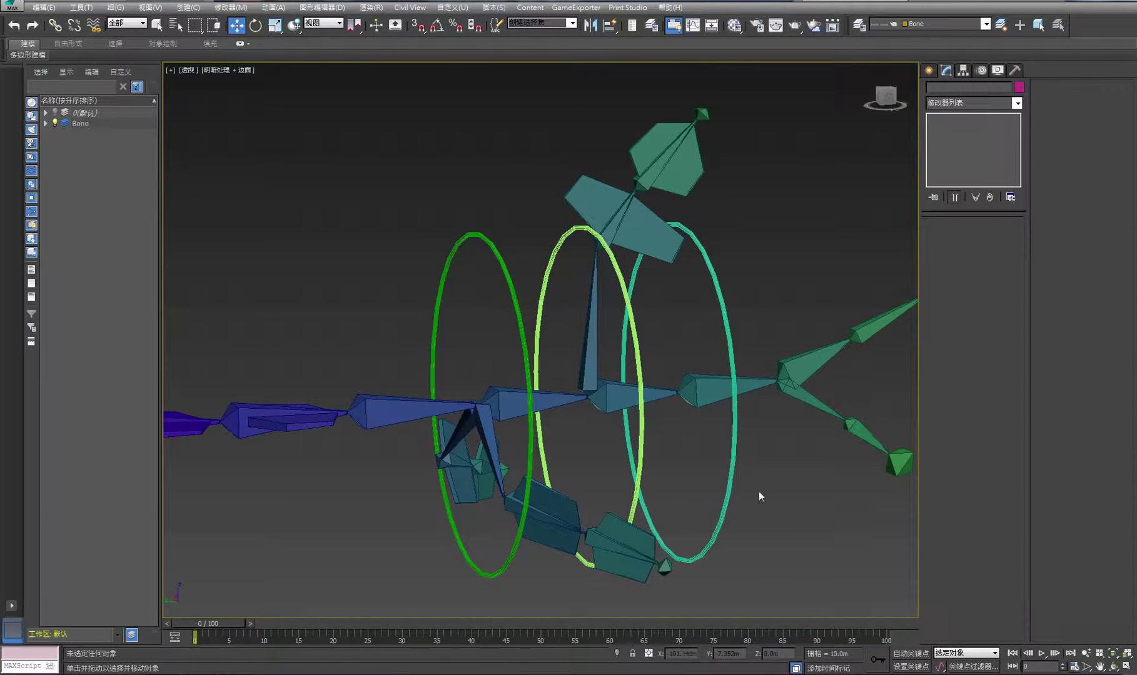
click(55, 113)
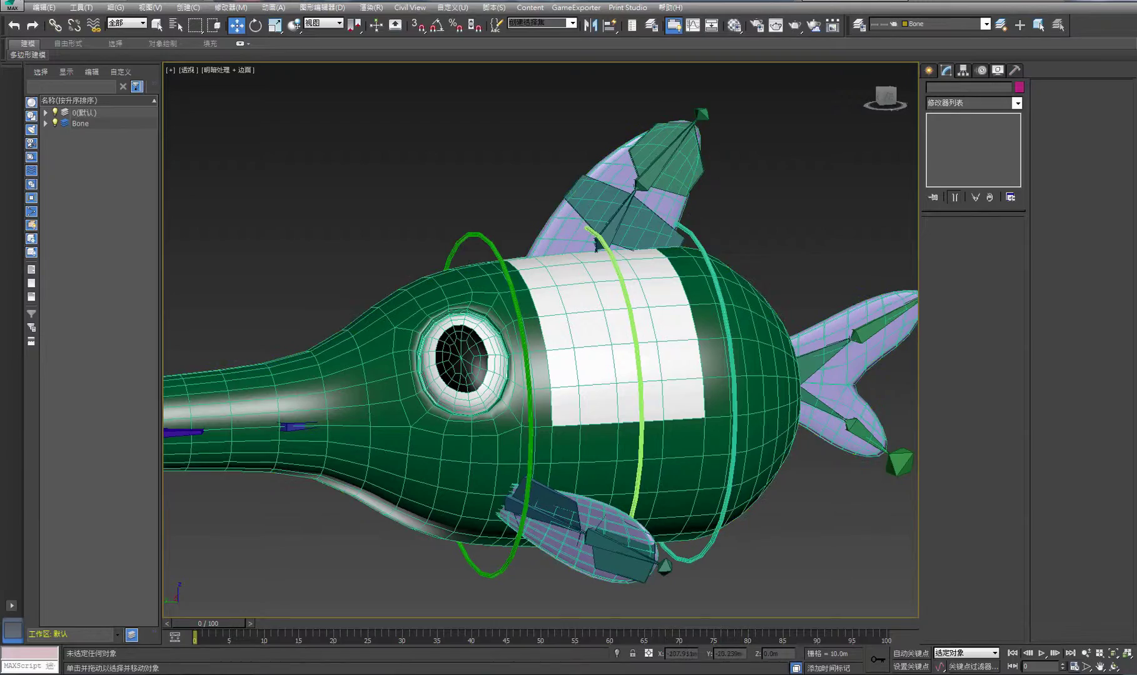
click(1113, 667)
mouse_move(571, 339)
mouse_down()
mouse_move(660, 321)
mouse_move(606, 378)
mouse_move(564, 346)
mouse_move(570, 357)
mouse_up()
right_click(406, 170)
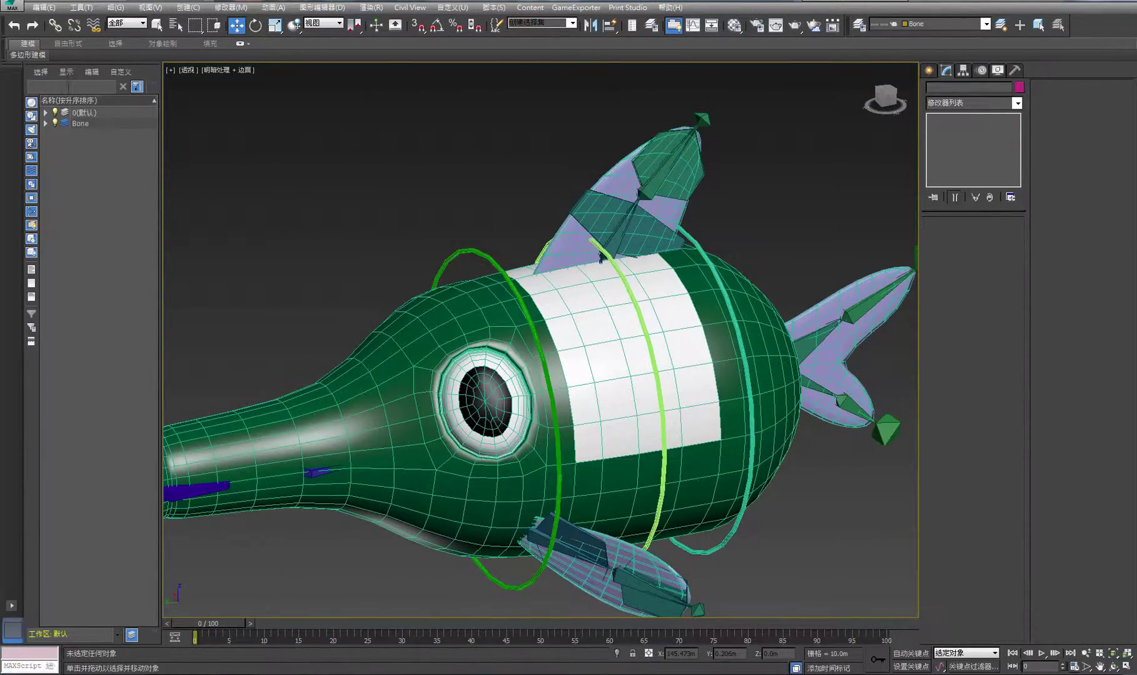
click(55, 113)
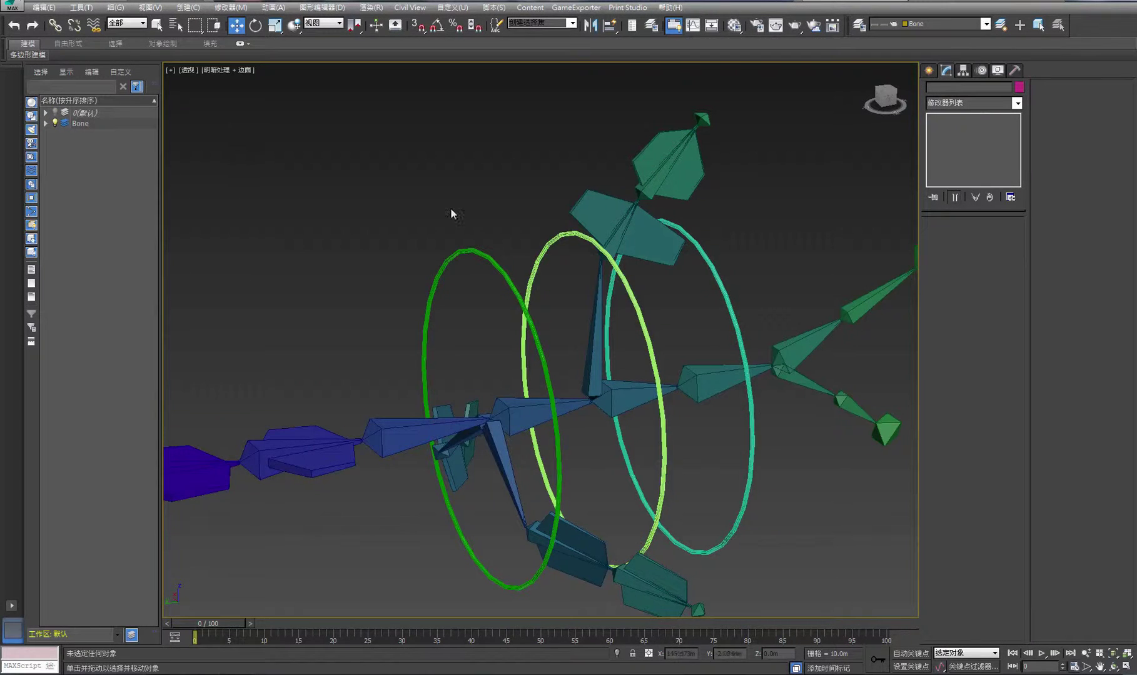
middle_drag(527, 275, 477, 219)
middle_drag(766, 377, 744, 404)
click(645, 360)
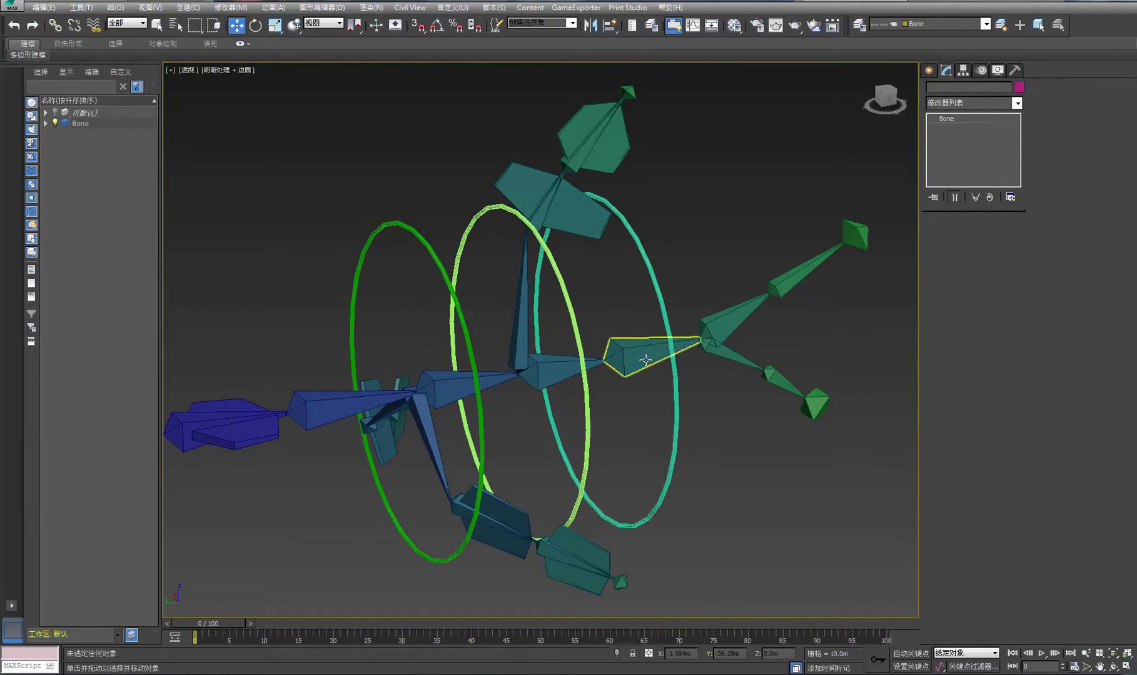
click(652, 282)
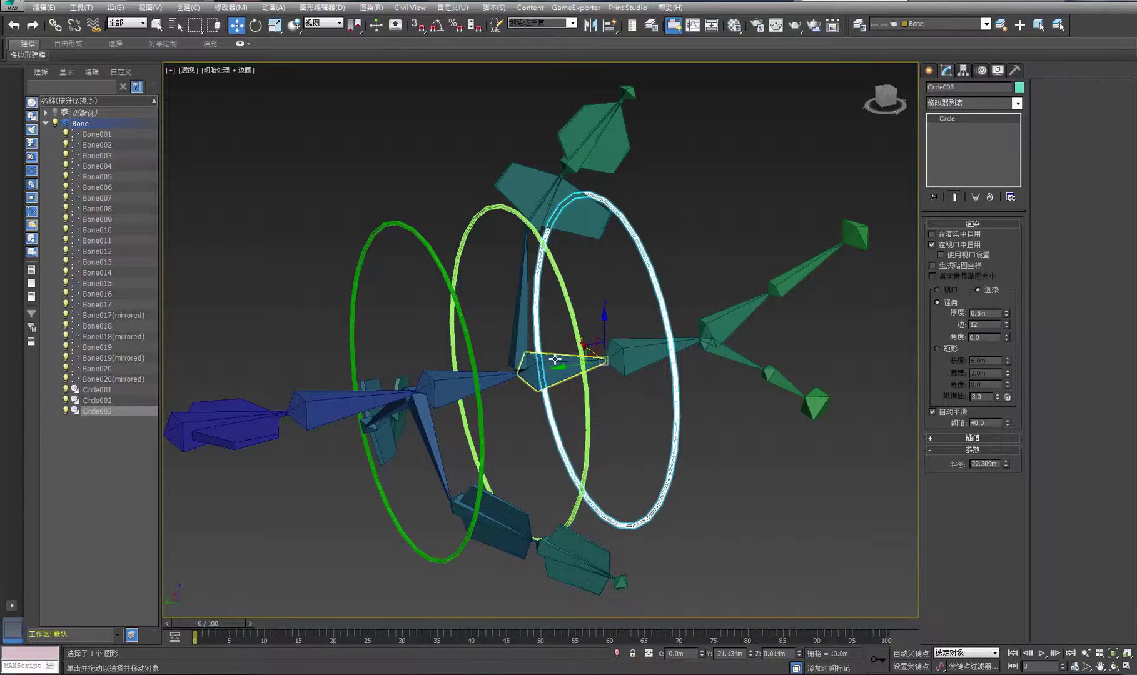
click(702, 424)
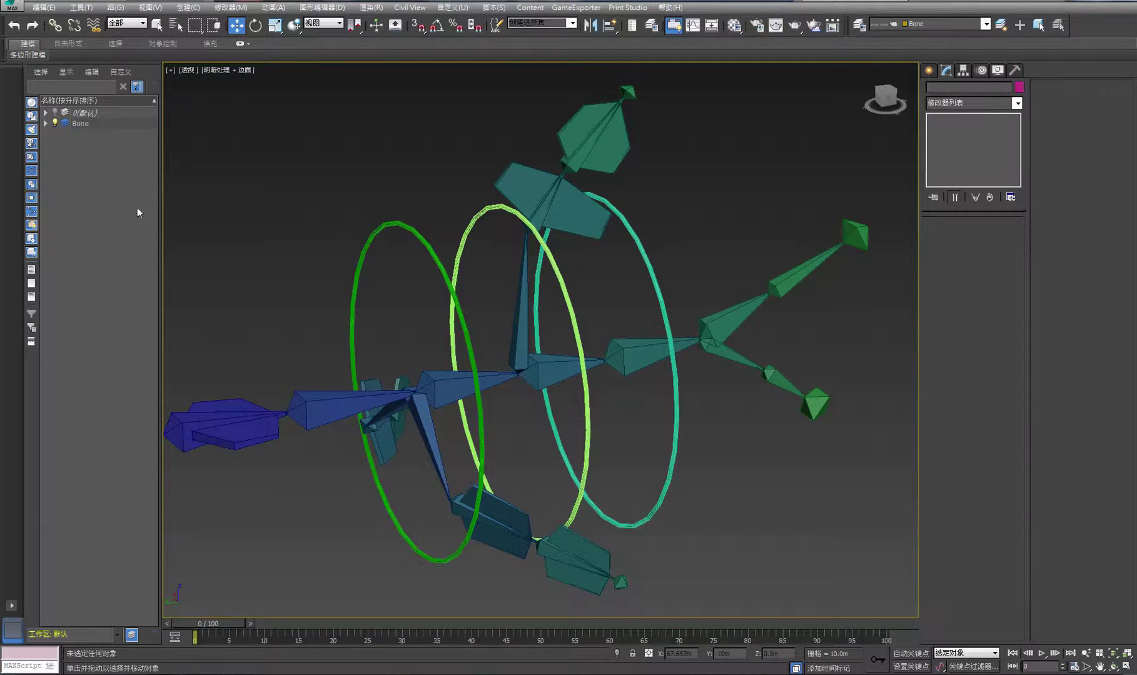
- In the maximized left view, link the last spine bone before the tail fork, Bone006, to Circle003 as its parent
click(54, 26)
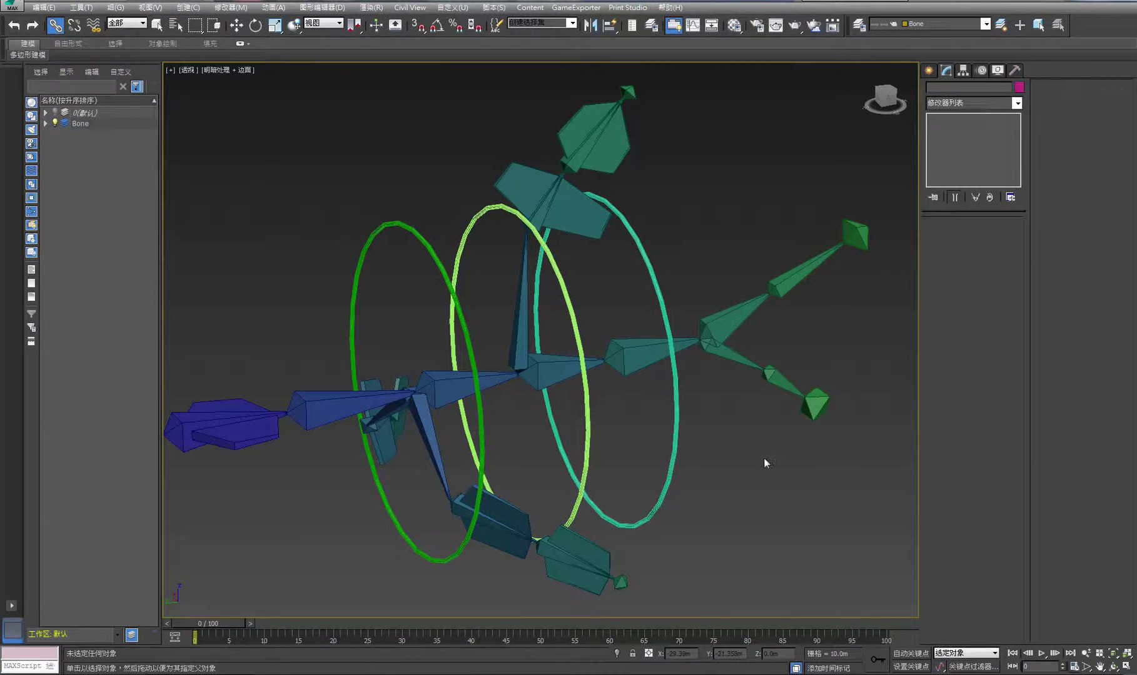
click(1113, 666)
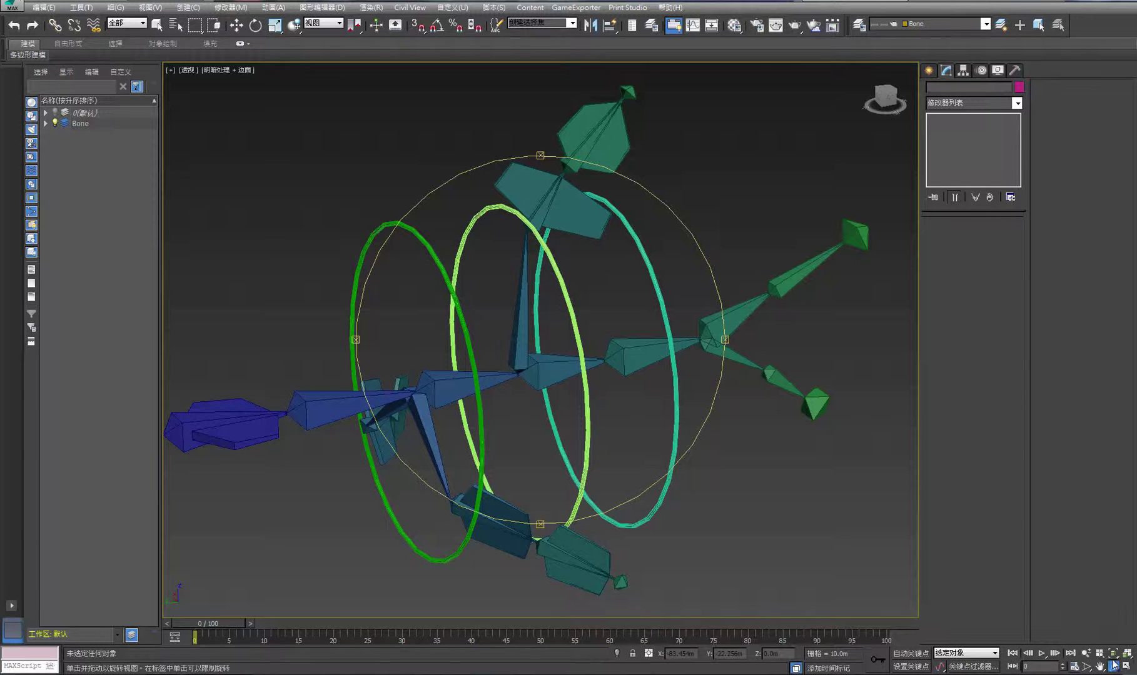
click(1127, 666)
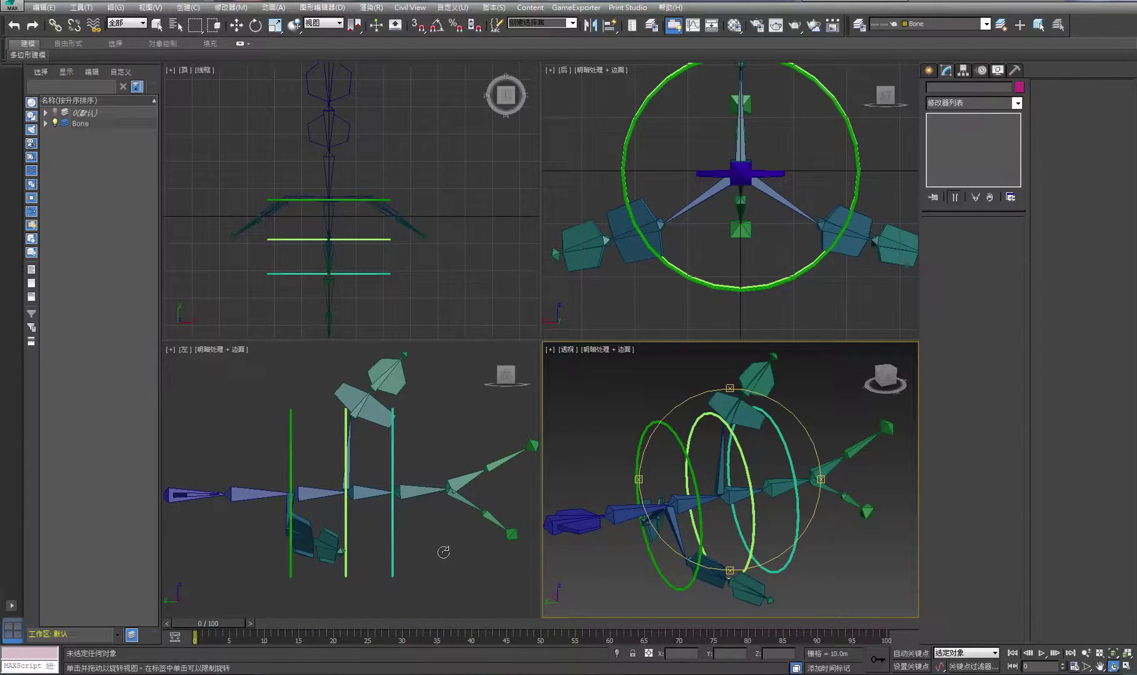
right_click(443, 552)
click(1126, 667)
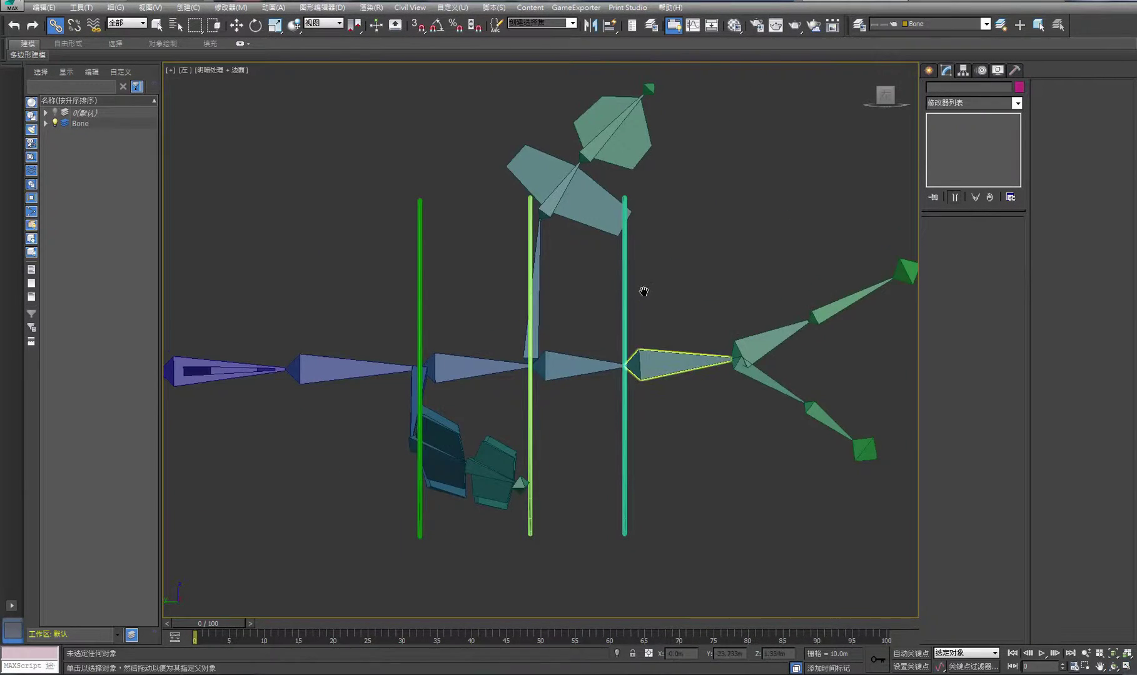
click(658, 380)
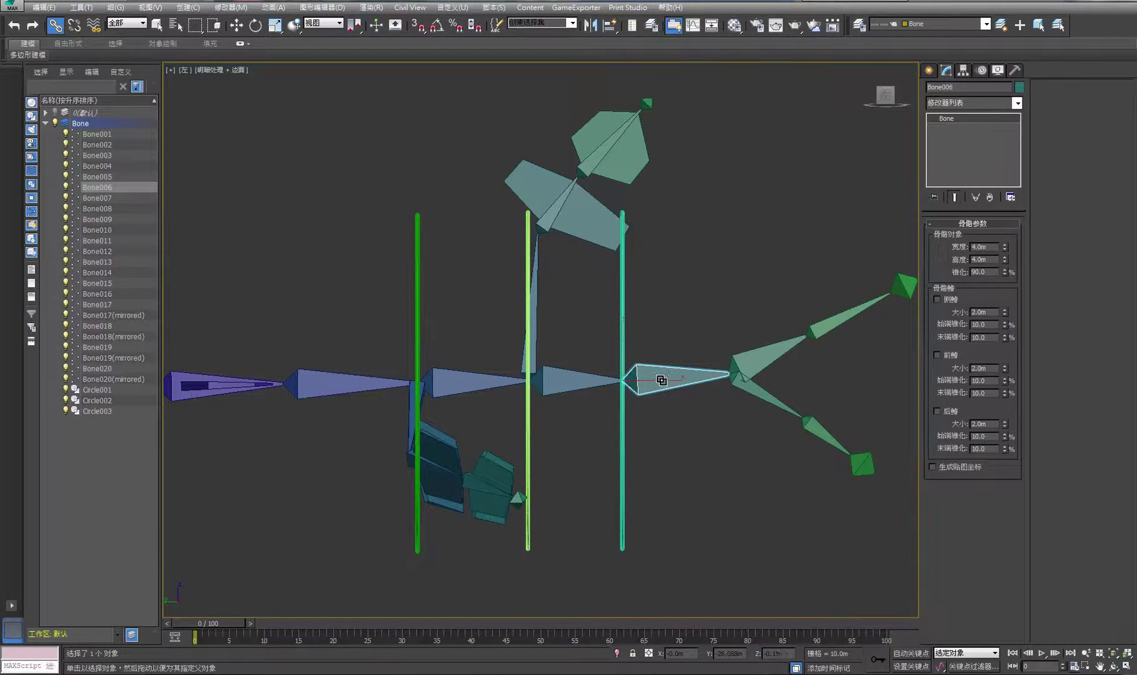
click(622, 443)
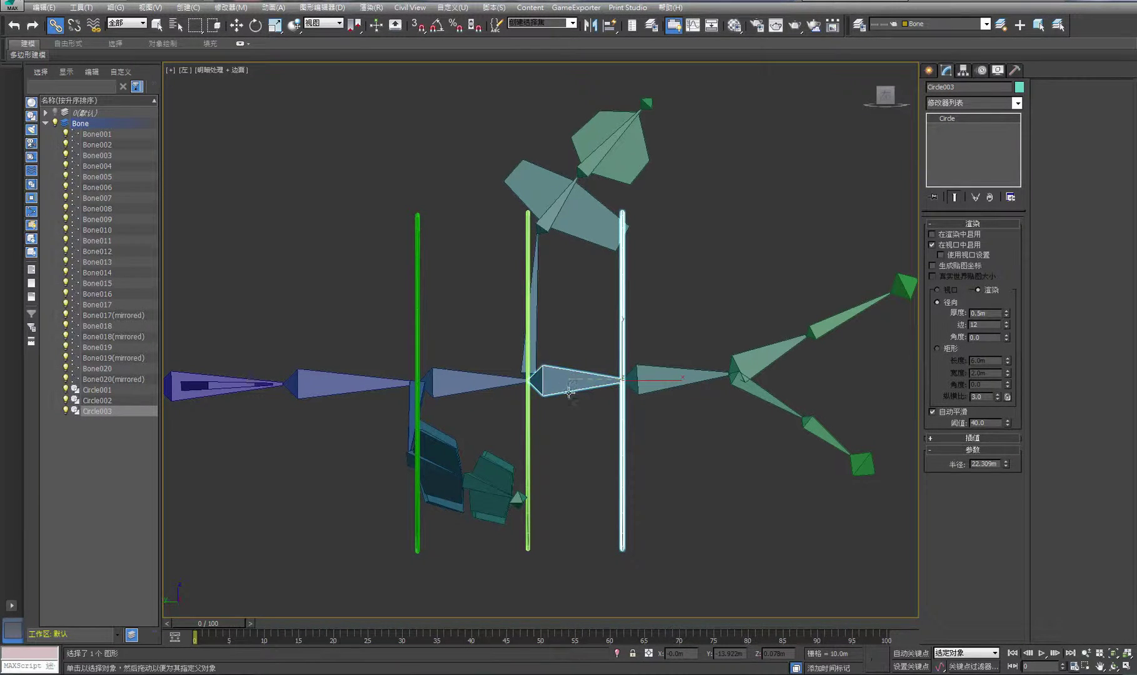
- Link Circle003 to Bone005, Bone005 to Circle002, Circle002 to Bone004, and Bone004 to Circle001, alternating circles and bones toward the head
middle_drag(572, 379, 599, 348)
click(599, 348)
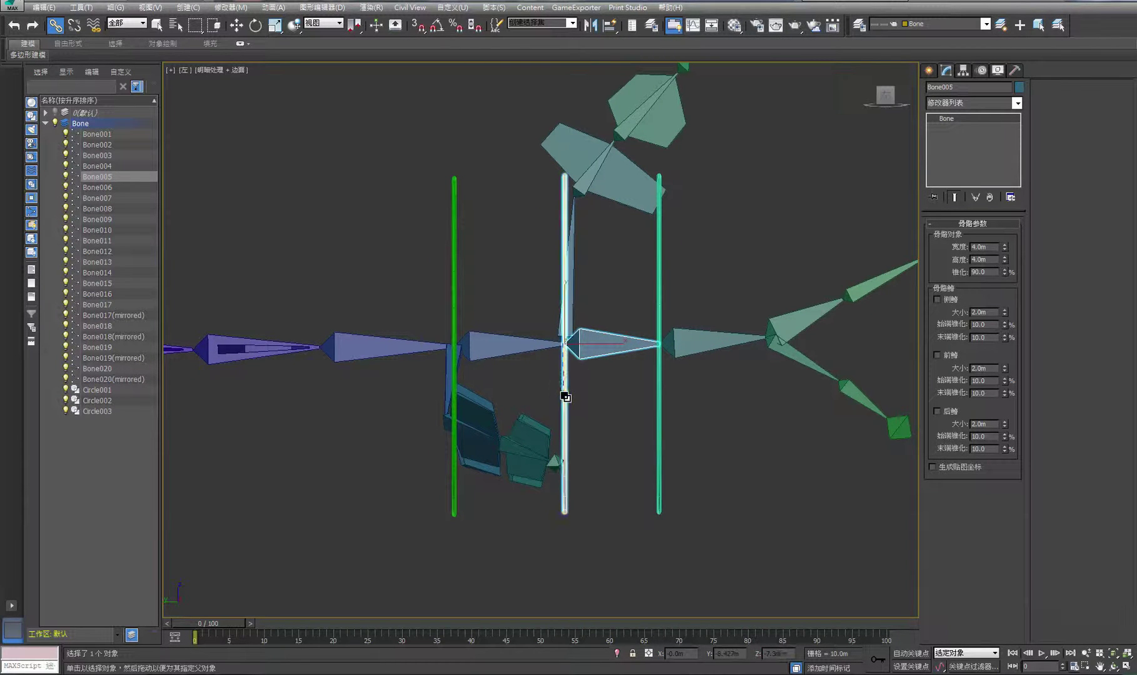
drag(566, 398, 456, 261)
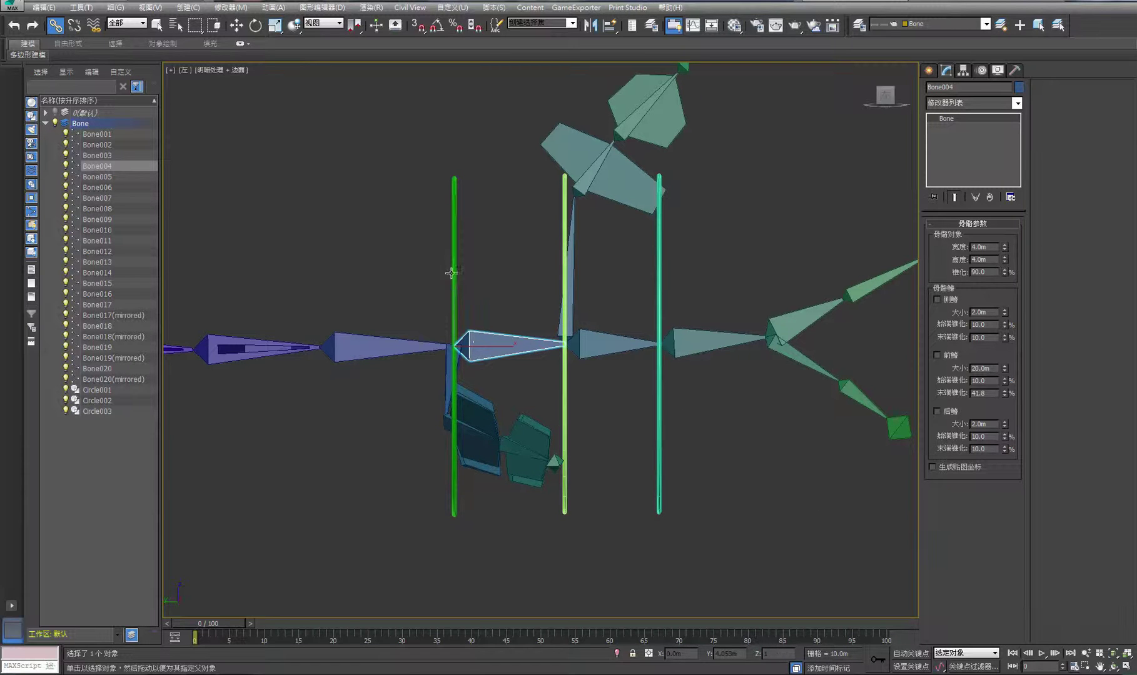
- In the maximized perspective view, select Circle003 and set the Rotate tool's reference coordinate system to Local
click(1128, 668)
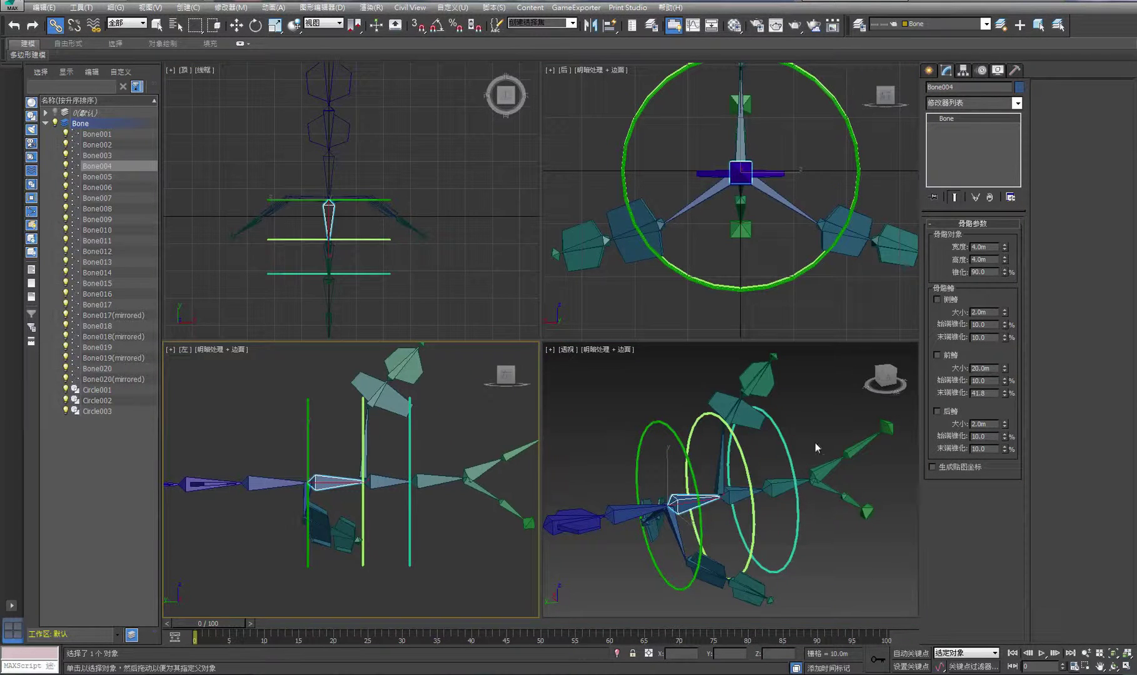
click(255, 25)
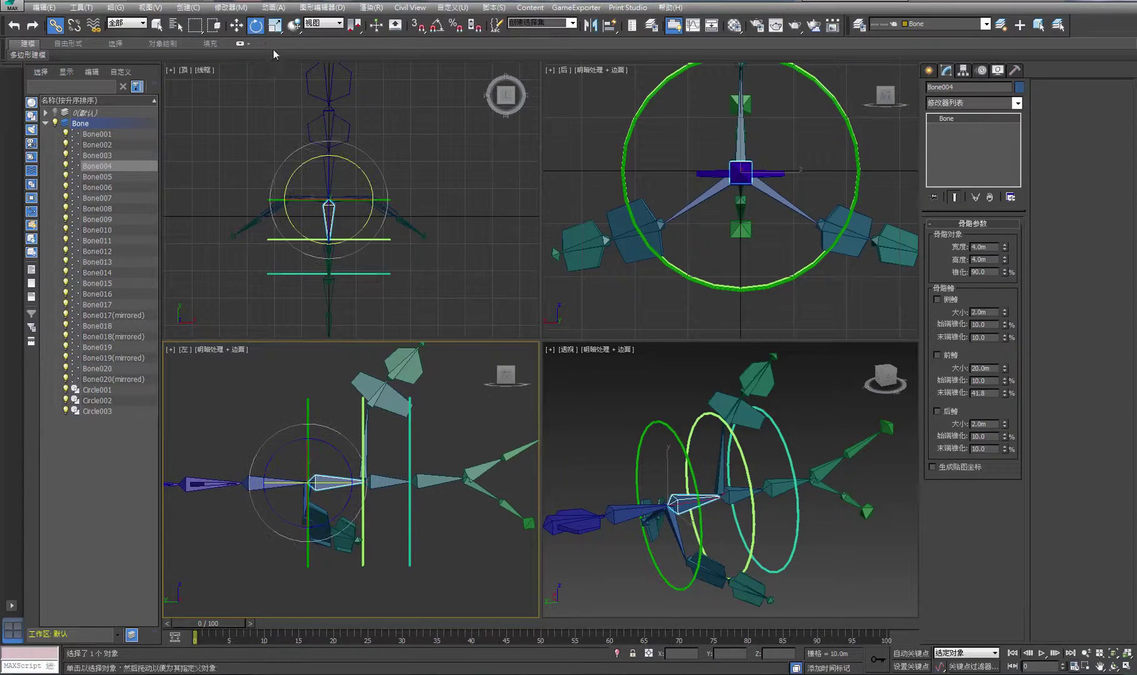
click(804, 431)
click(1128, 668)
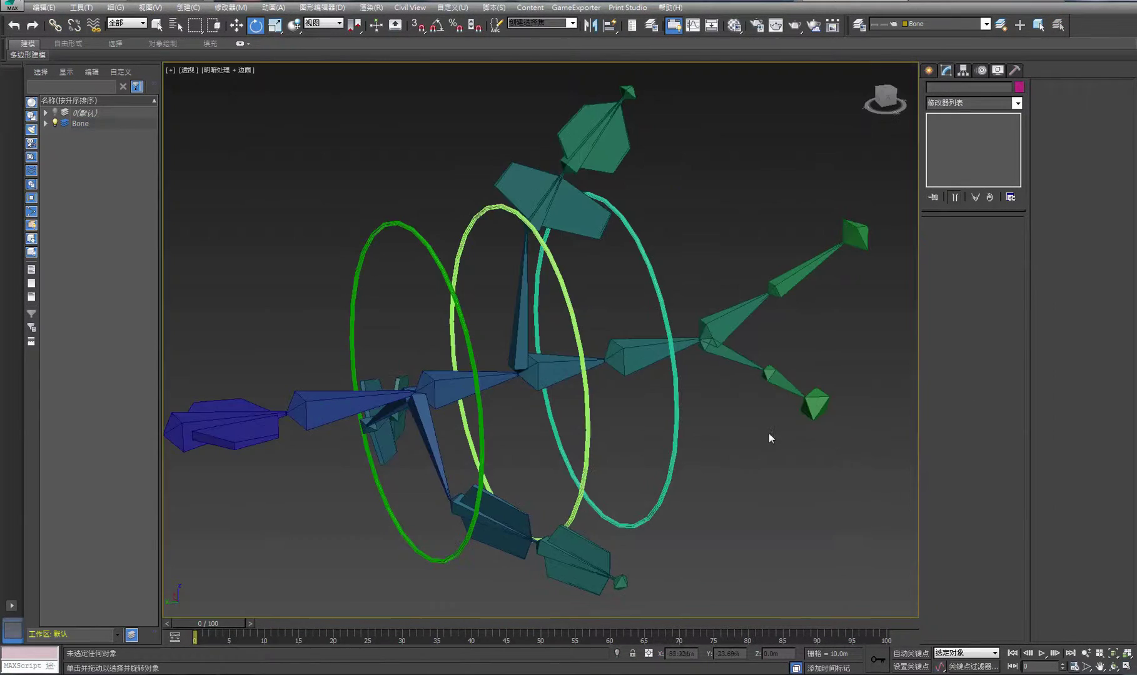
click(704, 351)
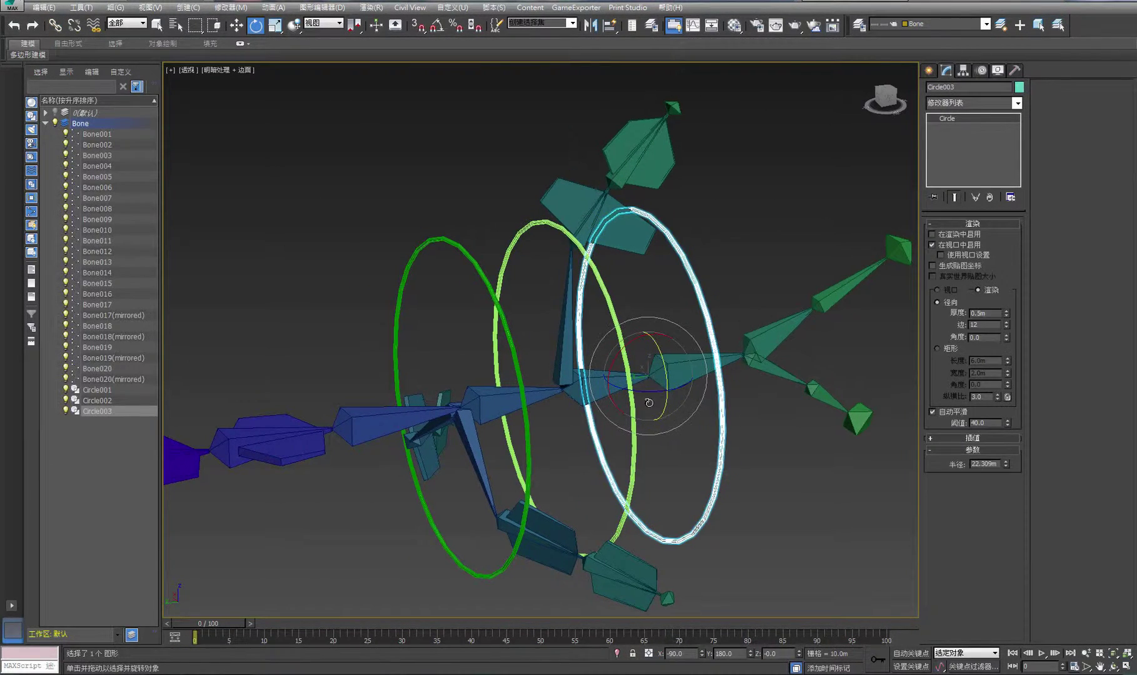
click(320, 23)
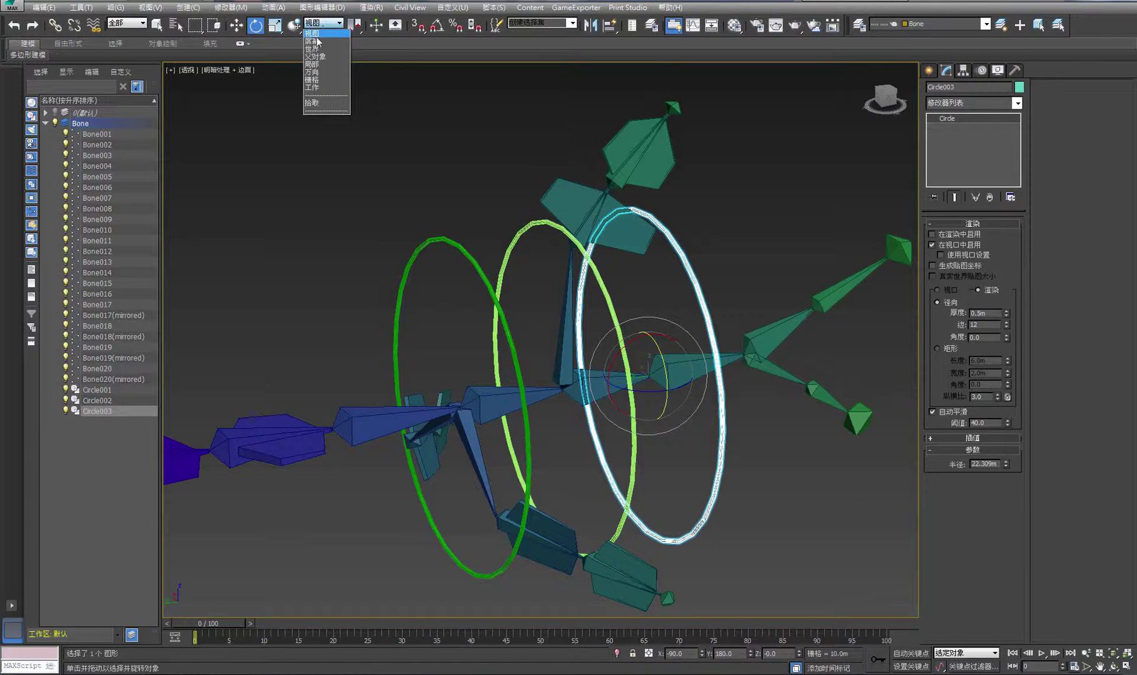
click(312, 64)
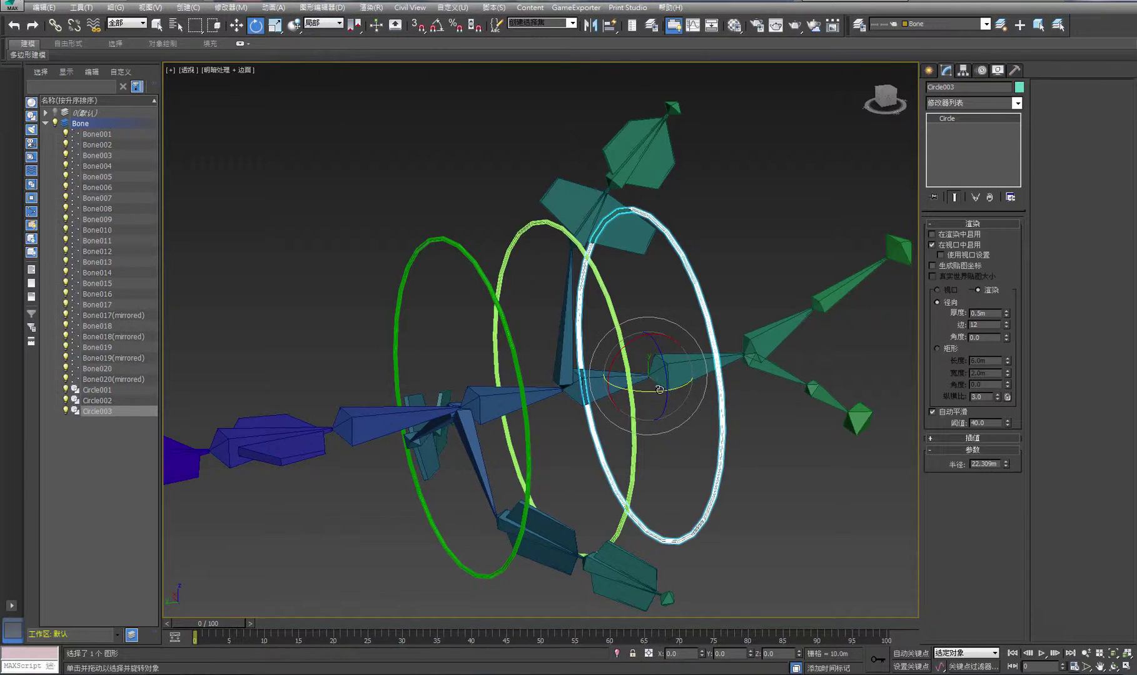
- Try rotating Circle003 and Circle002 separately to test how the linked tail bones follow, cancelling each rotation
drag(659, 390, 685, 313)
right_click(685, 312)
click(742, 218)
click(519, 235)
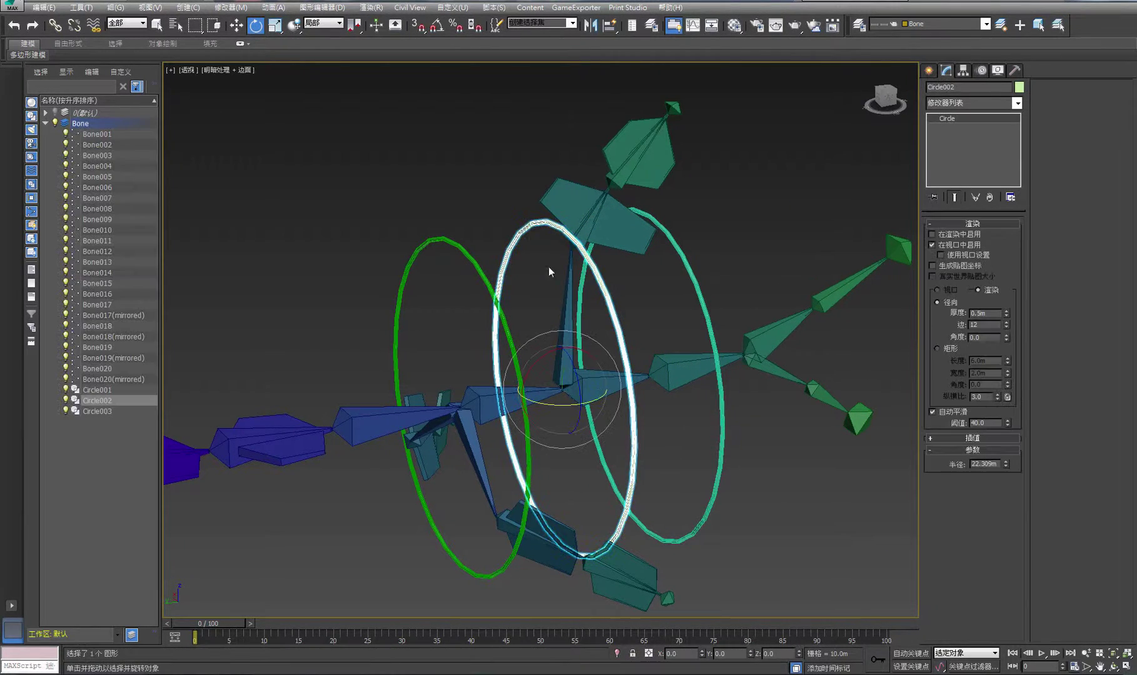
drag(528, 390, 648, 403)
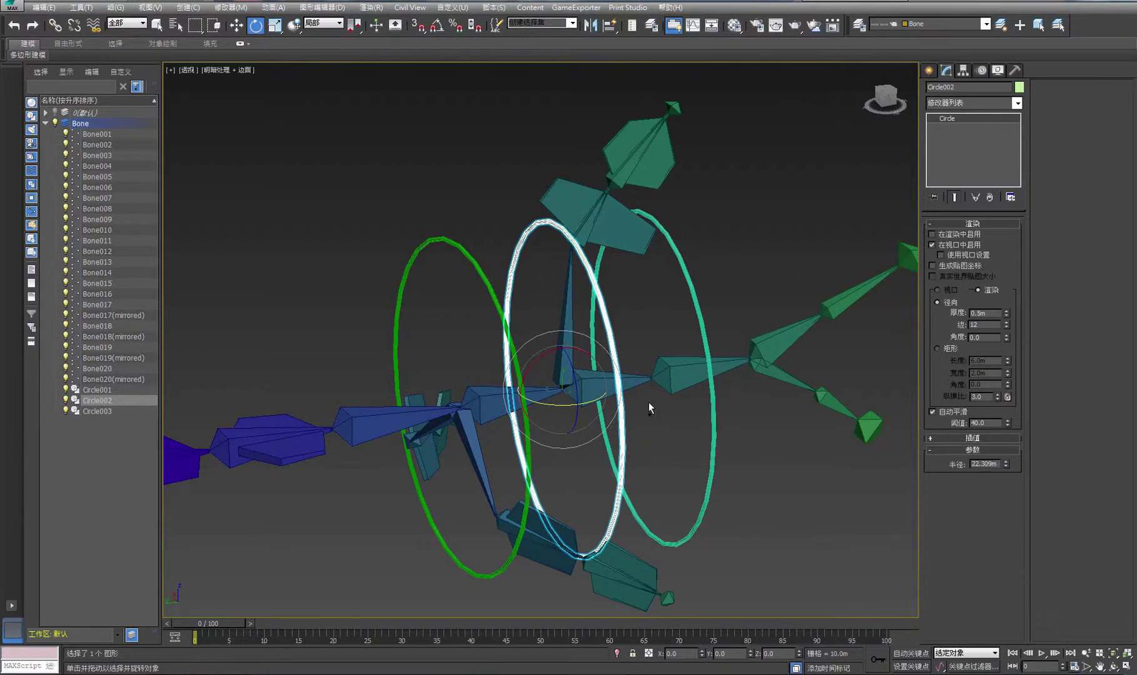
click(711, 277)
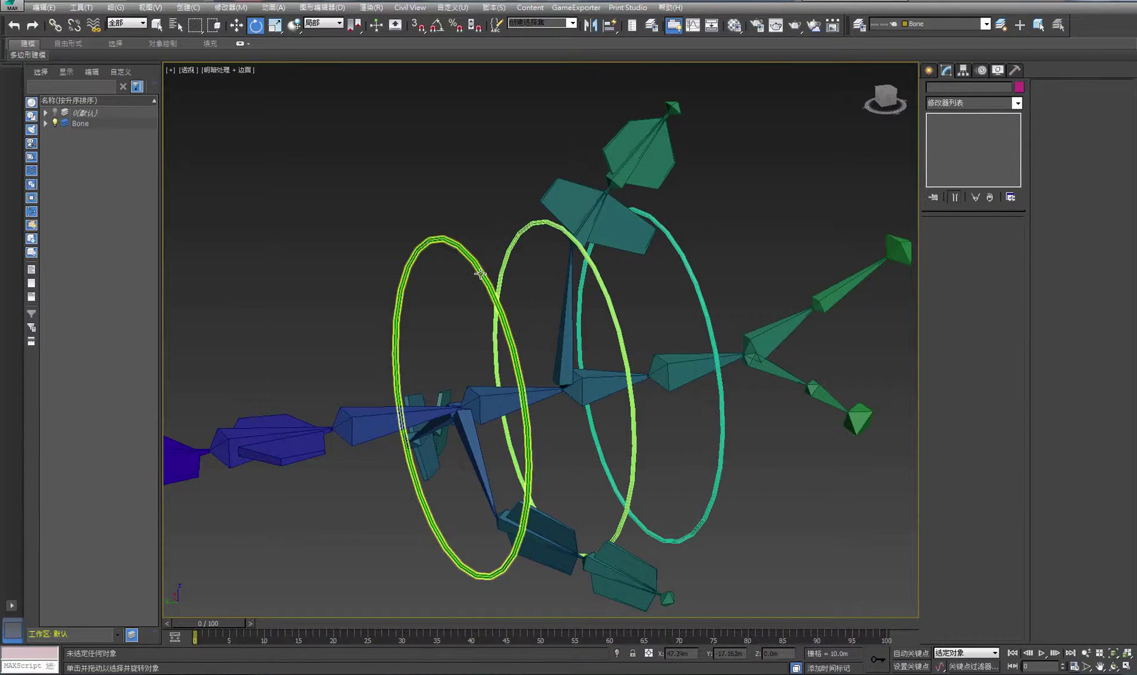
- Try rotating all three circles together in local coordinates to test bending the spine, restoring the original pose
click(479, 274)
click(237, 25)
click(443, 233)
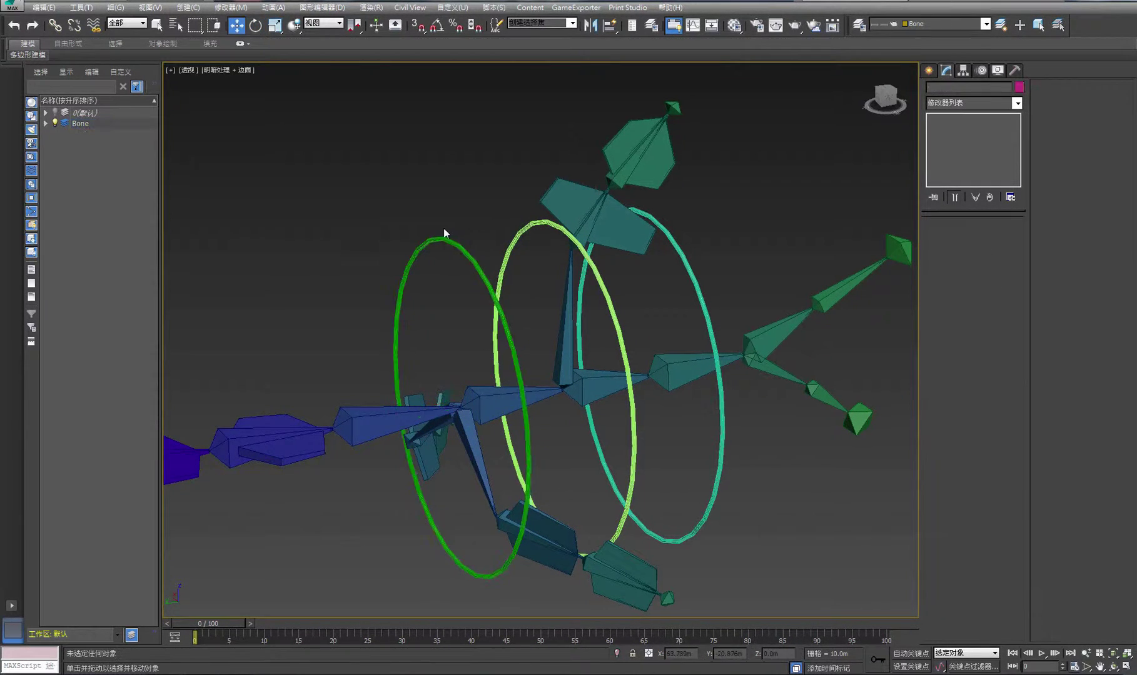
drag(507, 268, 526, 272)
ctrl+click(683, 259)
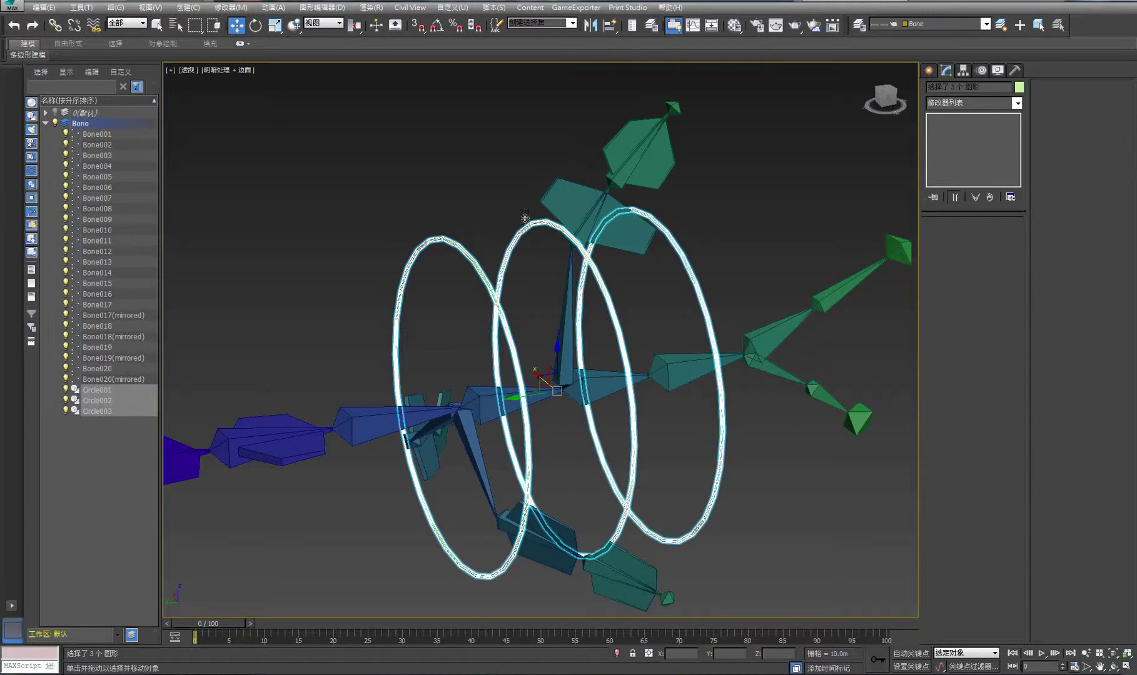
click(256, 25)
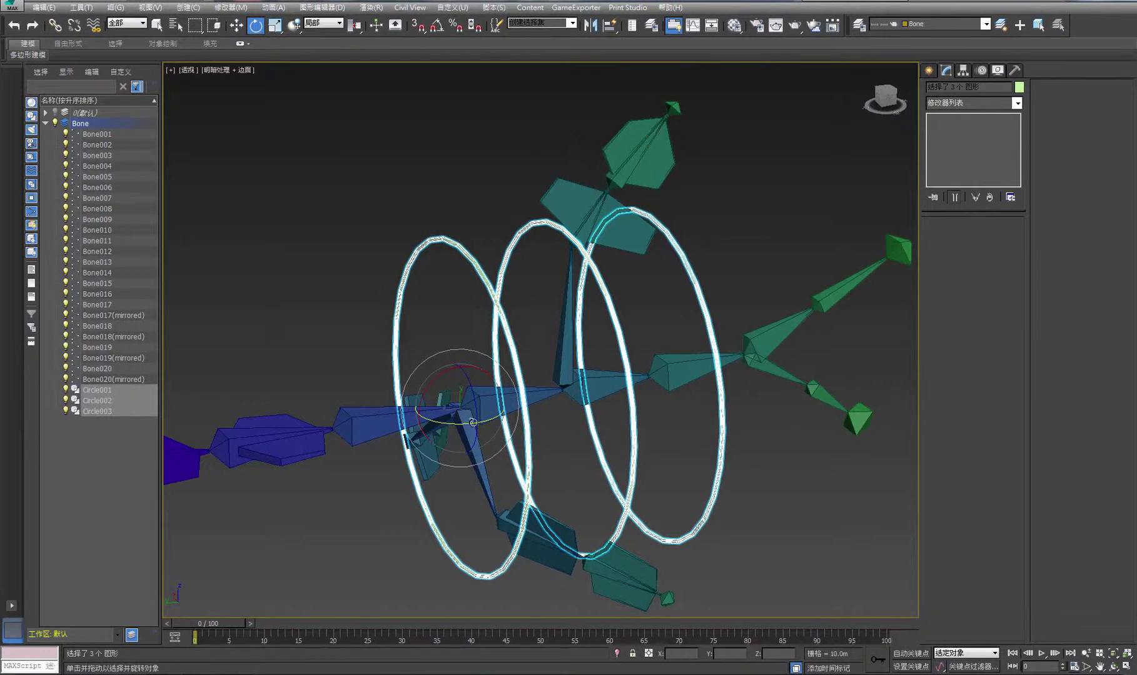
mouse_move(473, 422)
mouse_down()
mouse_move(505, 419)
mouse_move(436, 414)
mouse_move(493, 419)
mouse_up()
right_click(493, 419)
drag(354, 29, 355, 48)
drag(478, 421, 525, 414)
click(323, 316)
- Inspect the bones ahead of Circle001, checking Bone001 and Bone004 to work out which head bone Circle001 should be linked to
scroll(321, 319, down, 4)
middle_drag(320, 326, 510, 342)
click(241, 27)
scroll(463, 250, up, 4)
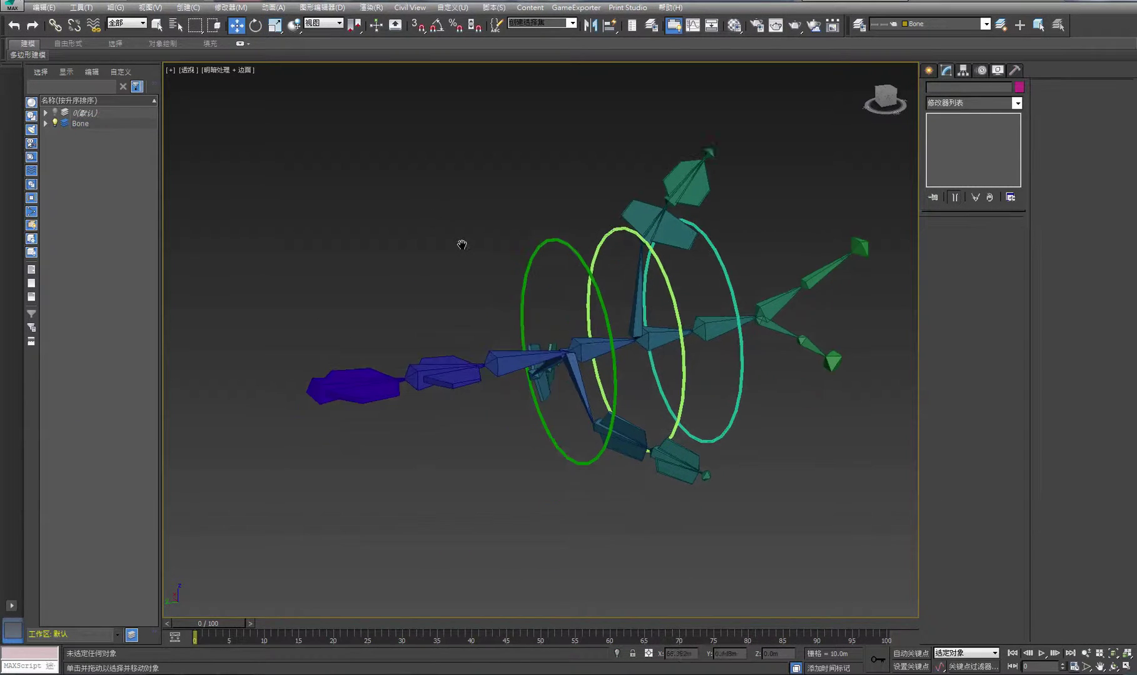
middle_drag(463, 364, 436, 347)
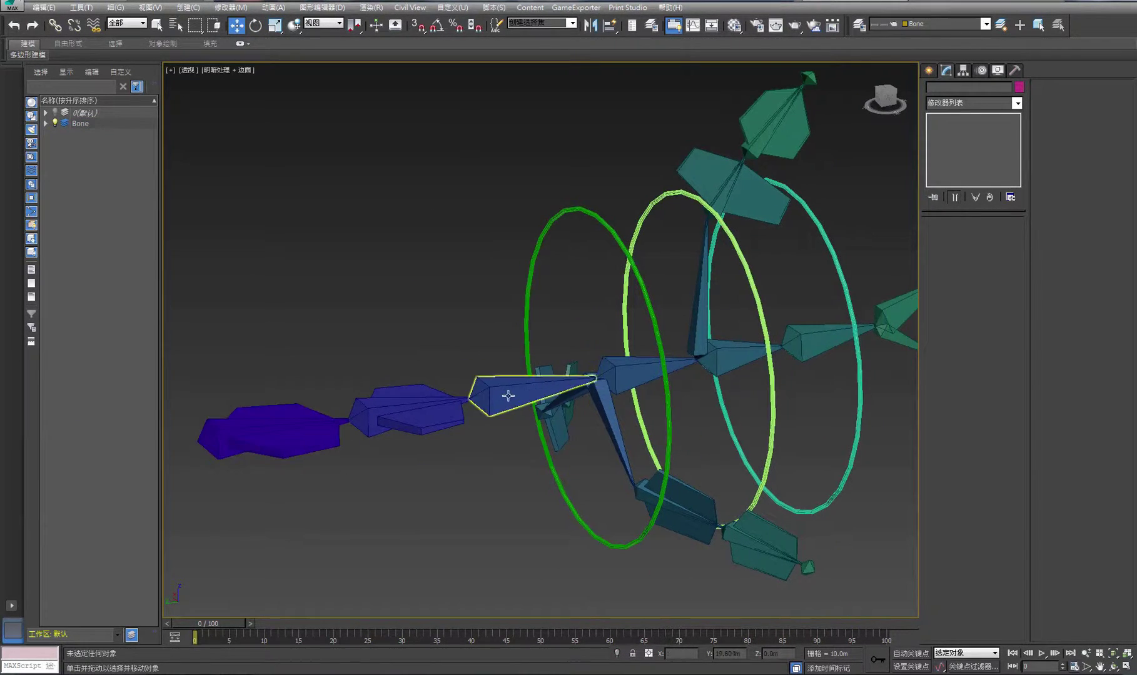
click(295, 421)
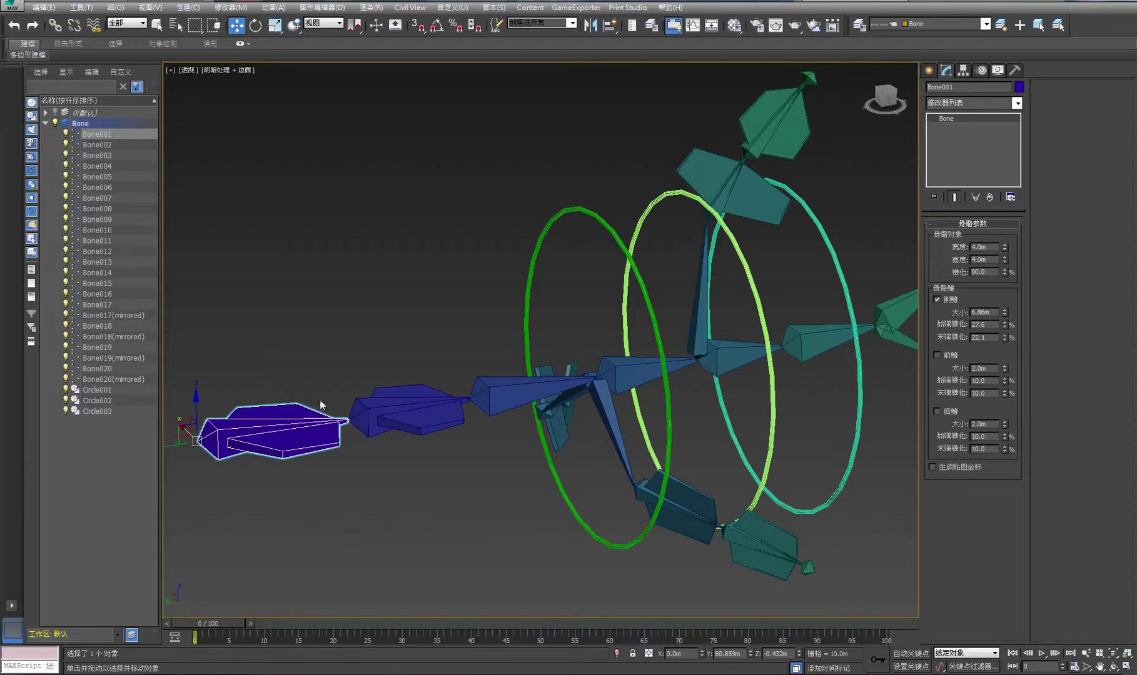
middle_drag(248, 423, 361, 398)
drag(316, 387, 332, 441)
alt+middle_drag(697, 339, 478, 325)
click(574, 374)
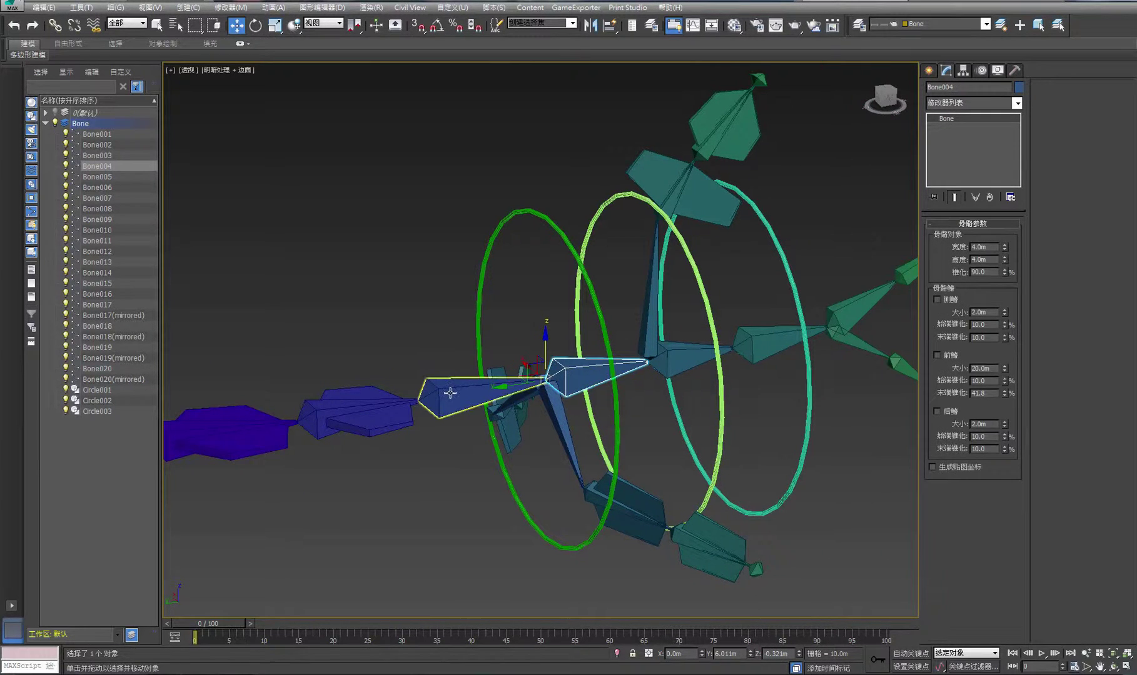
click(408, 298)
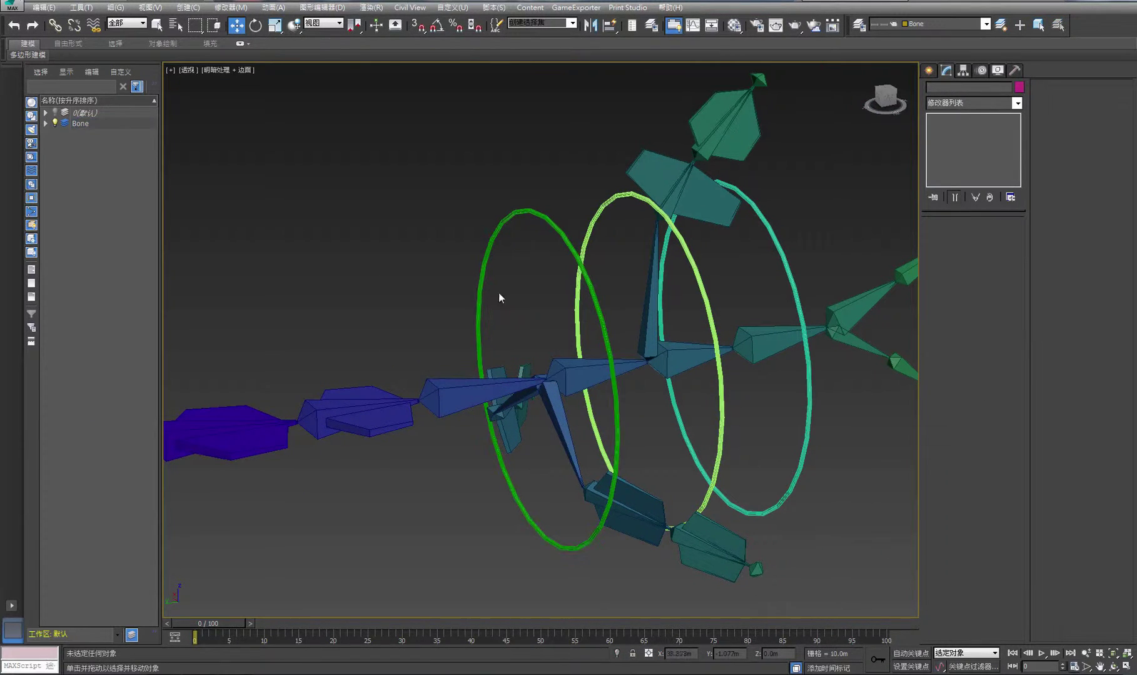
- Link Circle001 to Bone003, the bone just ahead of it, so the controller chain connects to the head bones
click(1115, 666)
drag(619, 378, 446, 327)
right_click(446, 327)
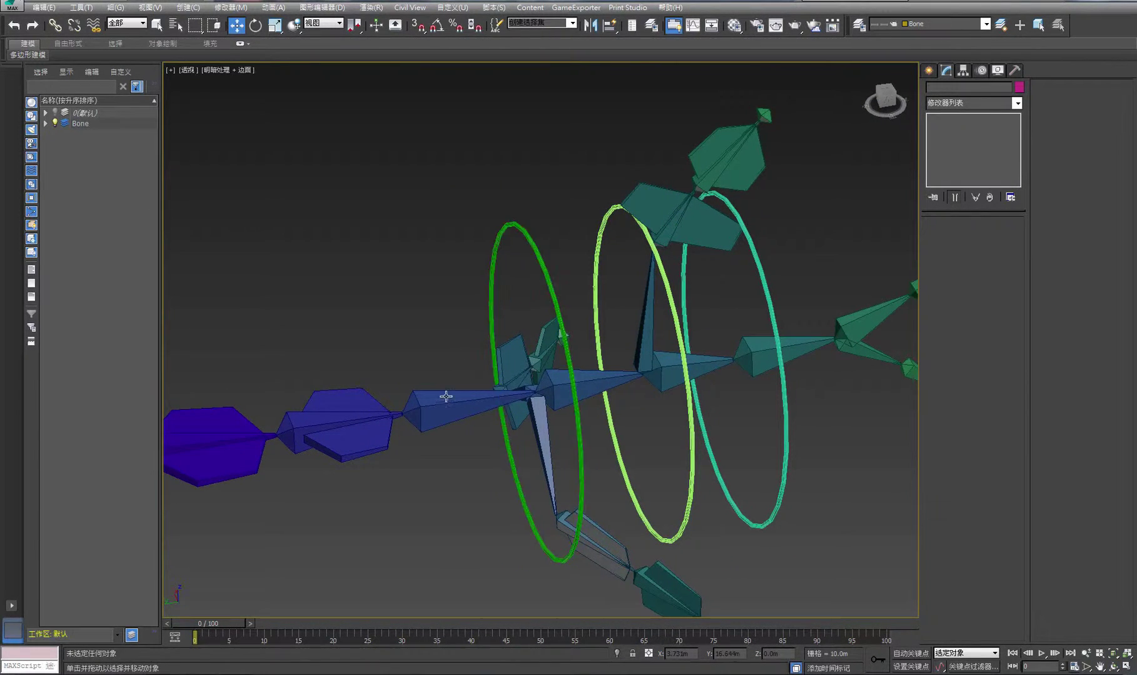
click(55, 25)
click(504, 236)
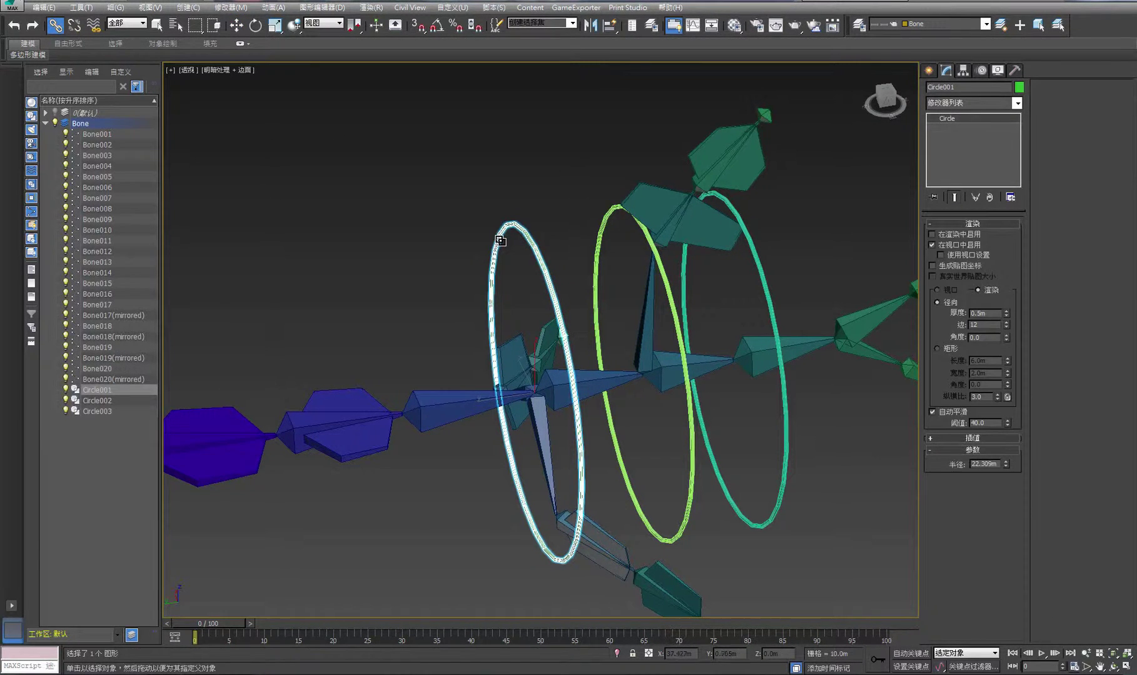
drag(496, 249, 448, 407)
- Try moving Bone001 at the mouth end to test whether the linked bones and circles follow, and undo the move
scroll(465, 318, down, 3)
middle_drag(465, 318, 498, 316)
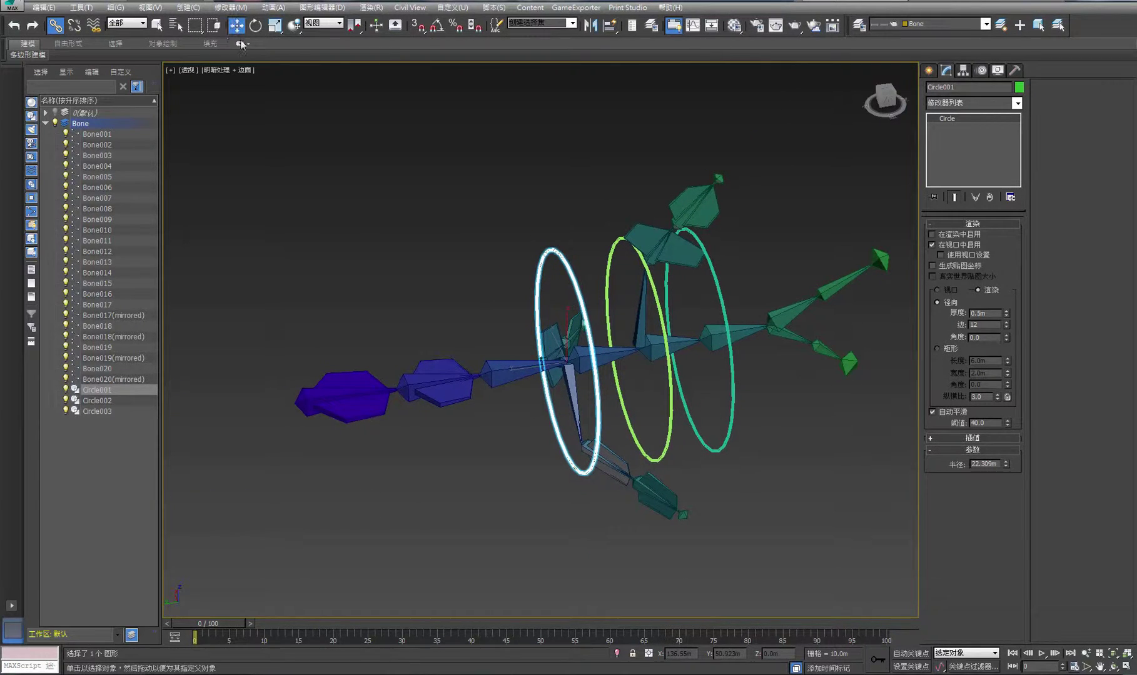
click(388, 366)
click(367, 401)
drag(256, 409, 222, 411)
key(ctrl+z)
- Try rotating Circle001, Circle002 and Circle003 together to test bending the spine, undo the rotation and clear the selection
click(515, 253)
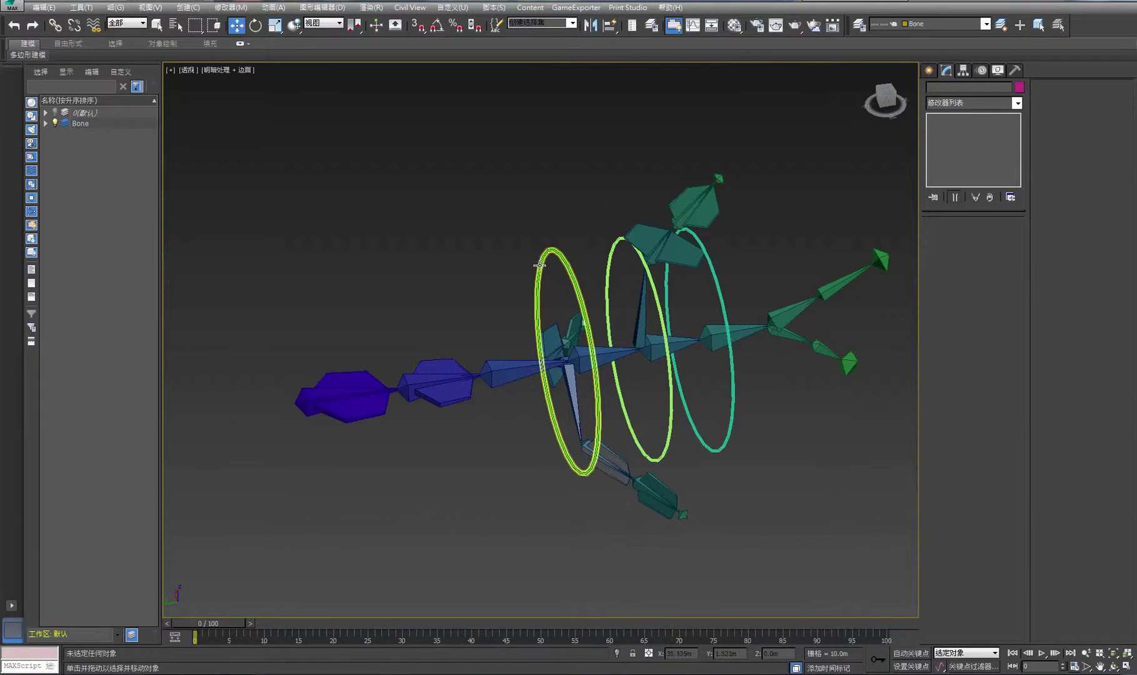
click(539, 265)
ctrl+click(609, 264)
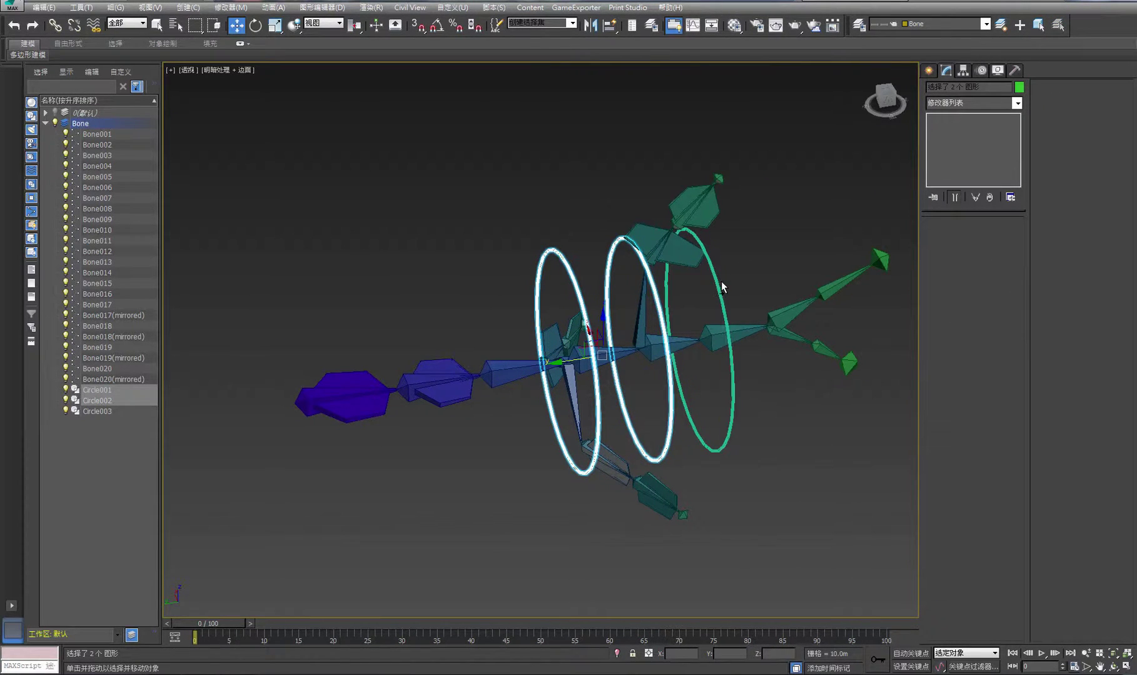
ctrl+click(721, 289)
key(e)
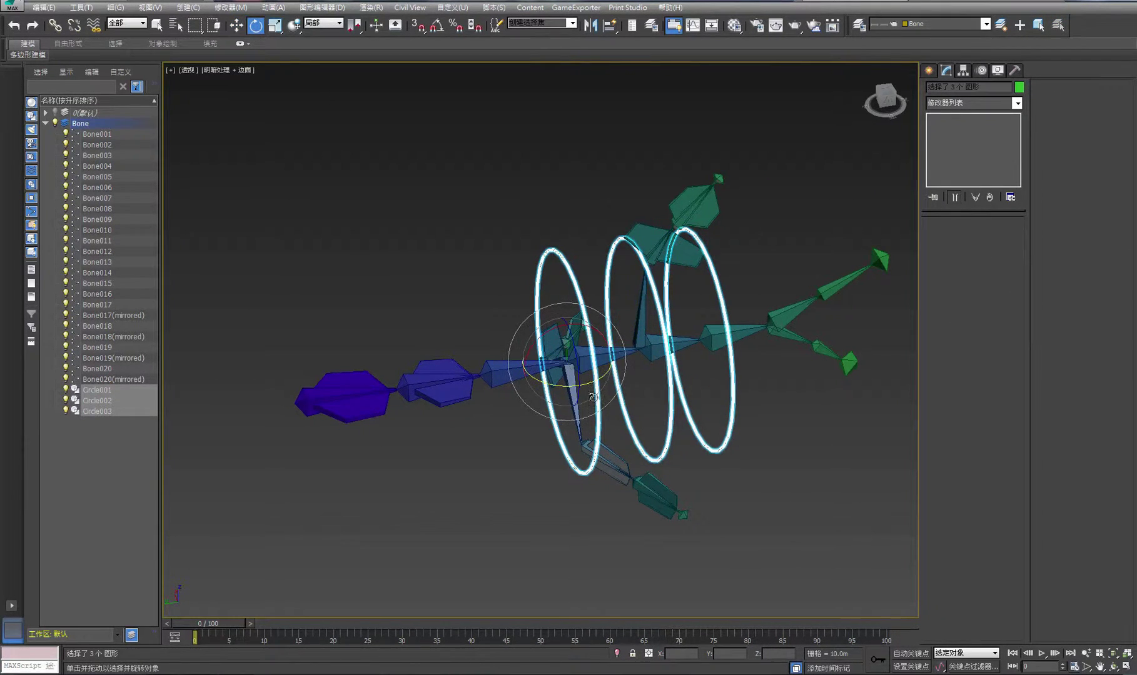
drag(576, 386, 550, 366)
key(ctrl+z)
click(500, 199)
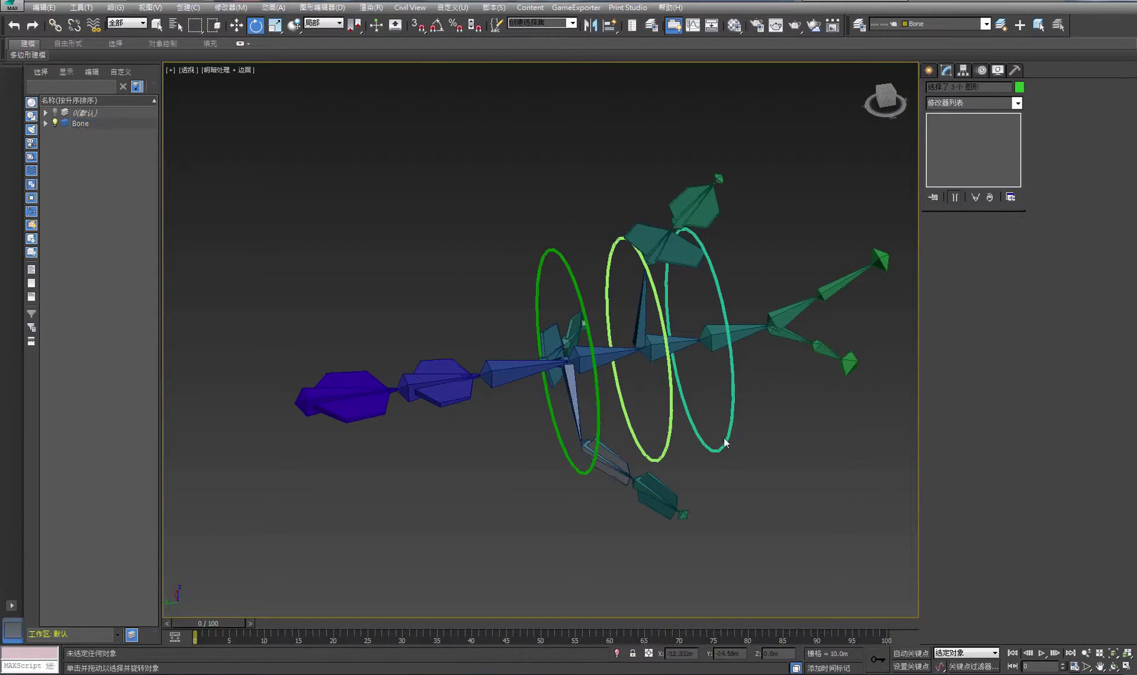
- Unhide the 0(默认) layer containing the fish mesh and frame the whole model in the perspective view
click(1112, 667)
drag(603, 394, 543, 345)
middle_drag(542, 345, 535, 379)
scroll(535, 380, up, 2)
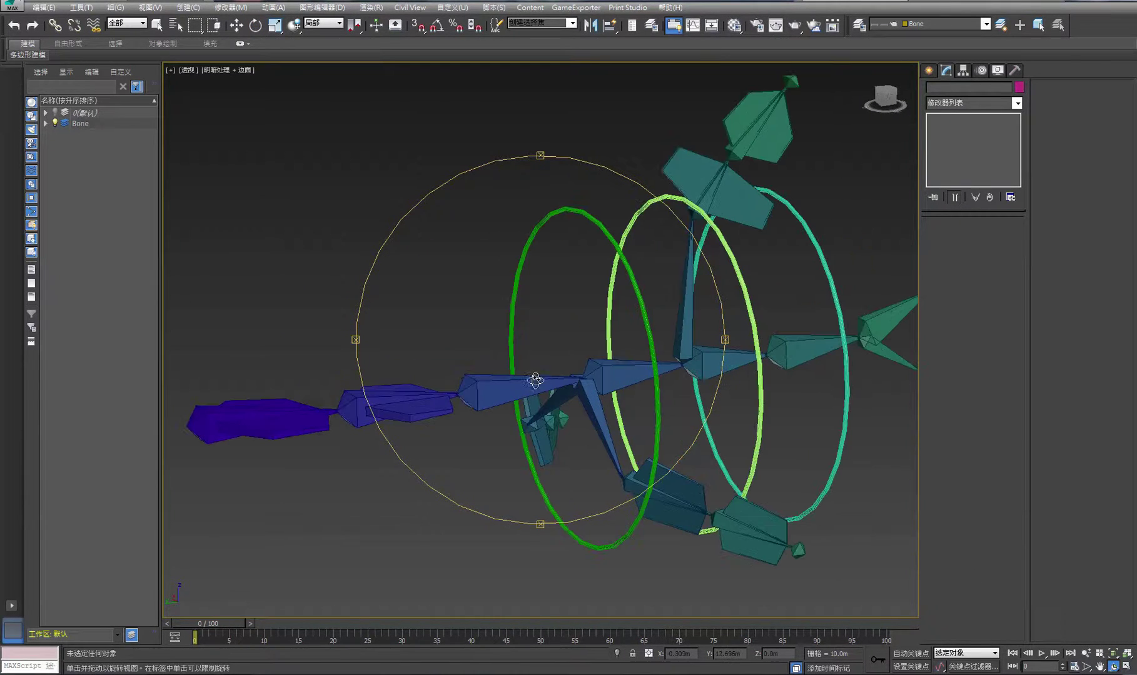
right_click(437, 225)
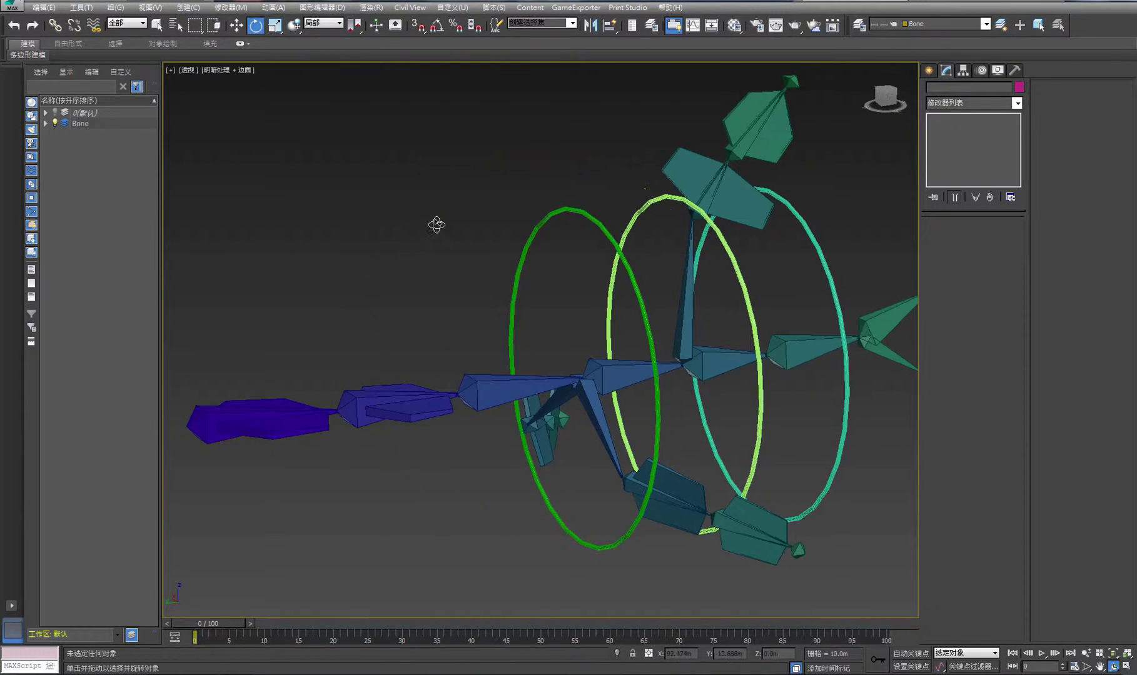
click(55, 113)
key(z)
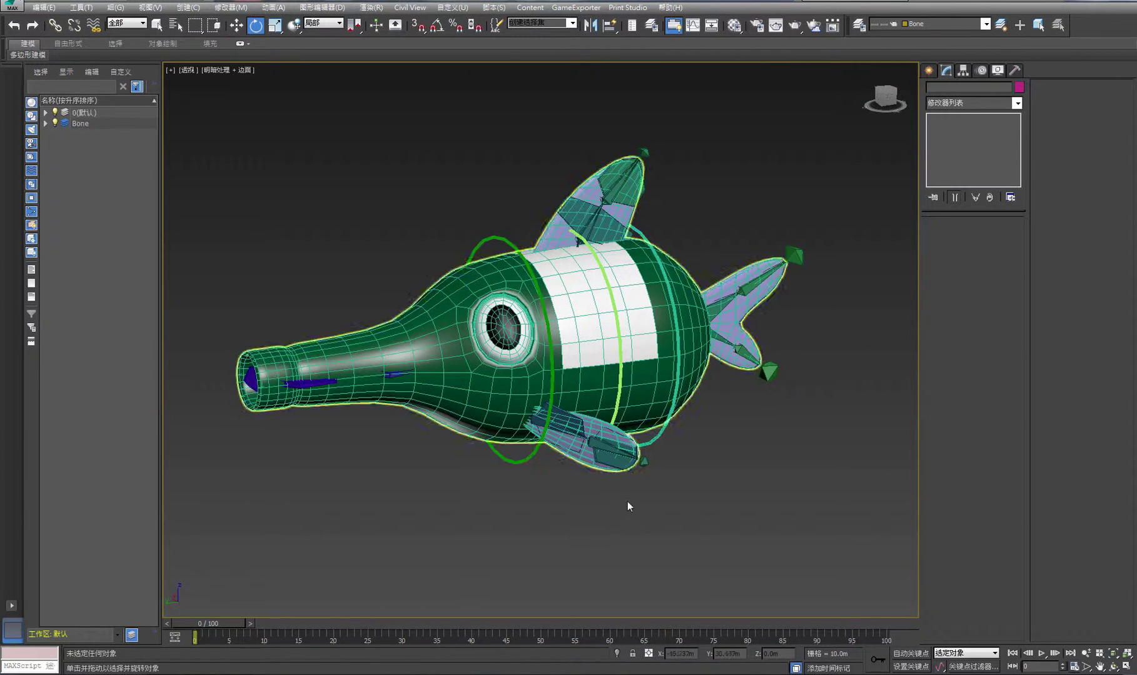
- Try rotating Circle003 with the mesh shown to test how the tail bends, restoring the original pose
click(1113, 667)
drag(504, 437, 498, 394)
right_click(637, 471)
click(620, 459)
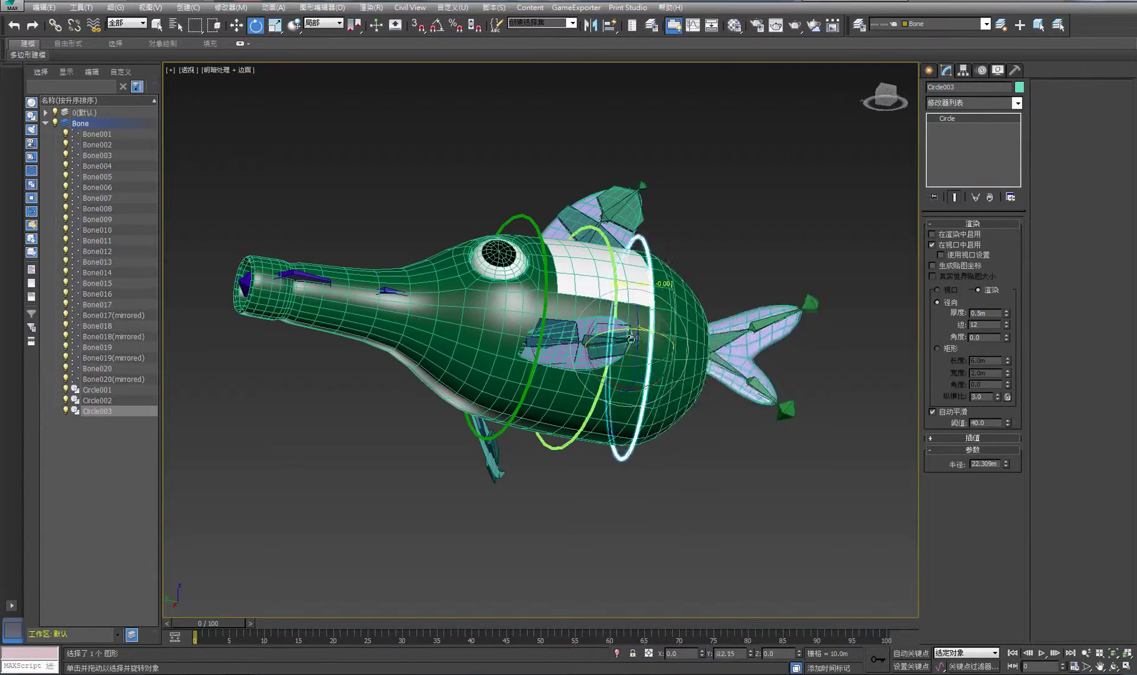
click(1113, 667)
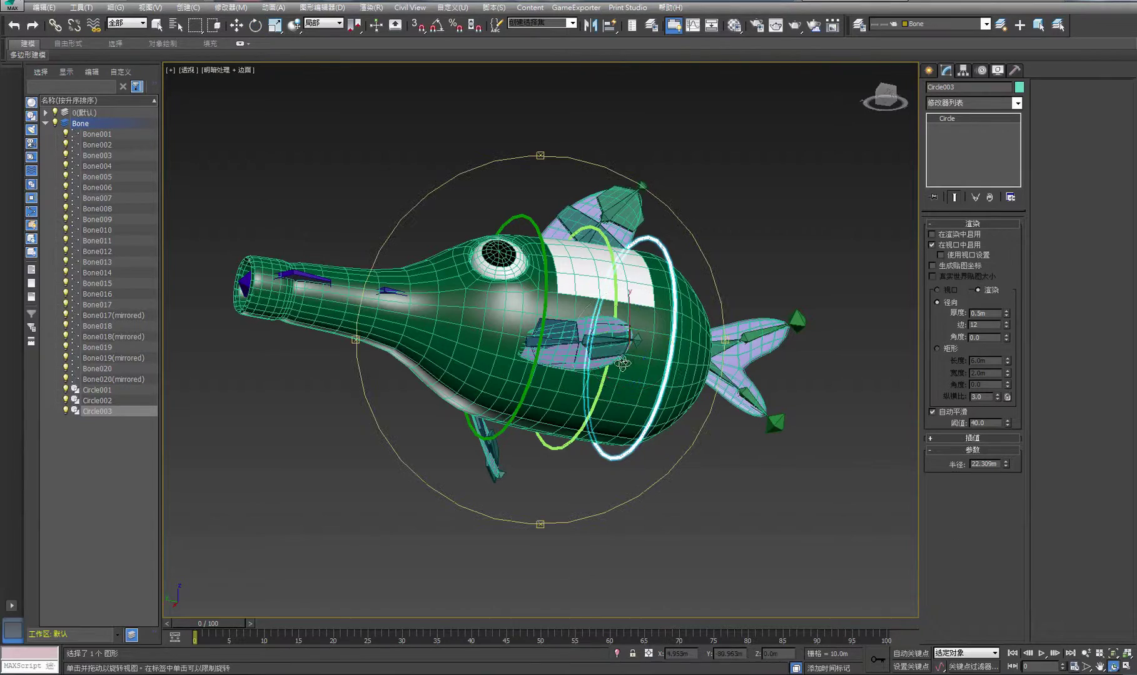
drag(769, 400, 794, 479)
right_click(794, 479)
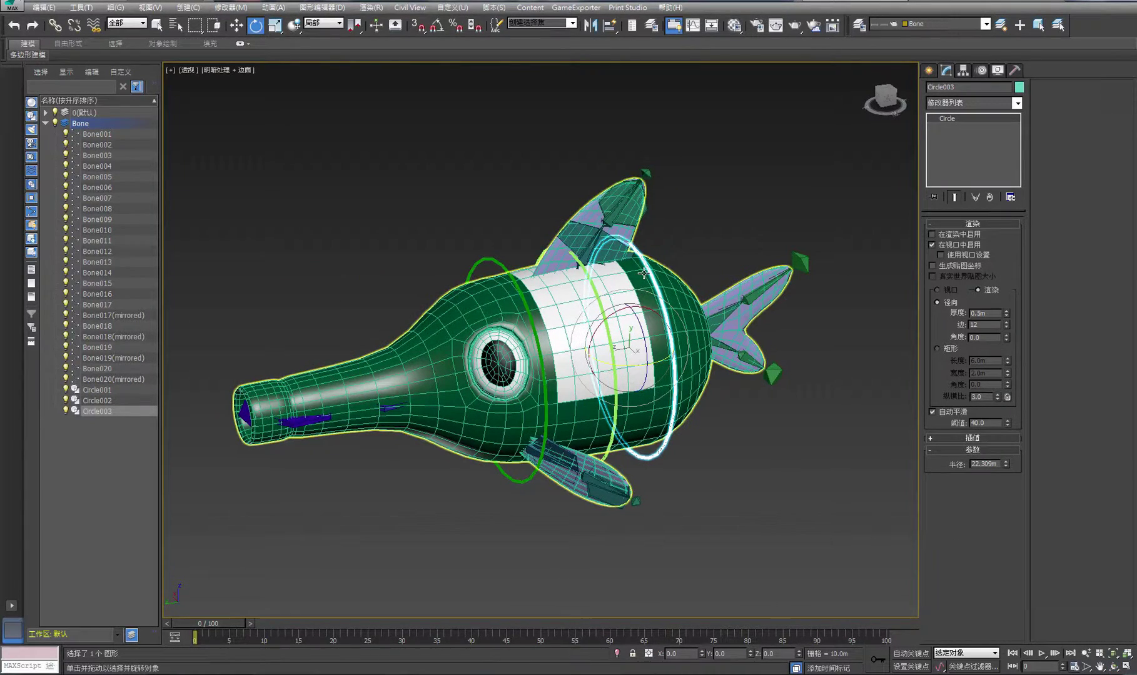
scroll(774, 429, up, 3)
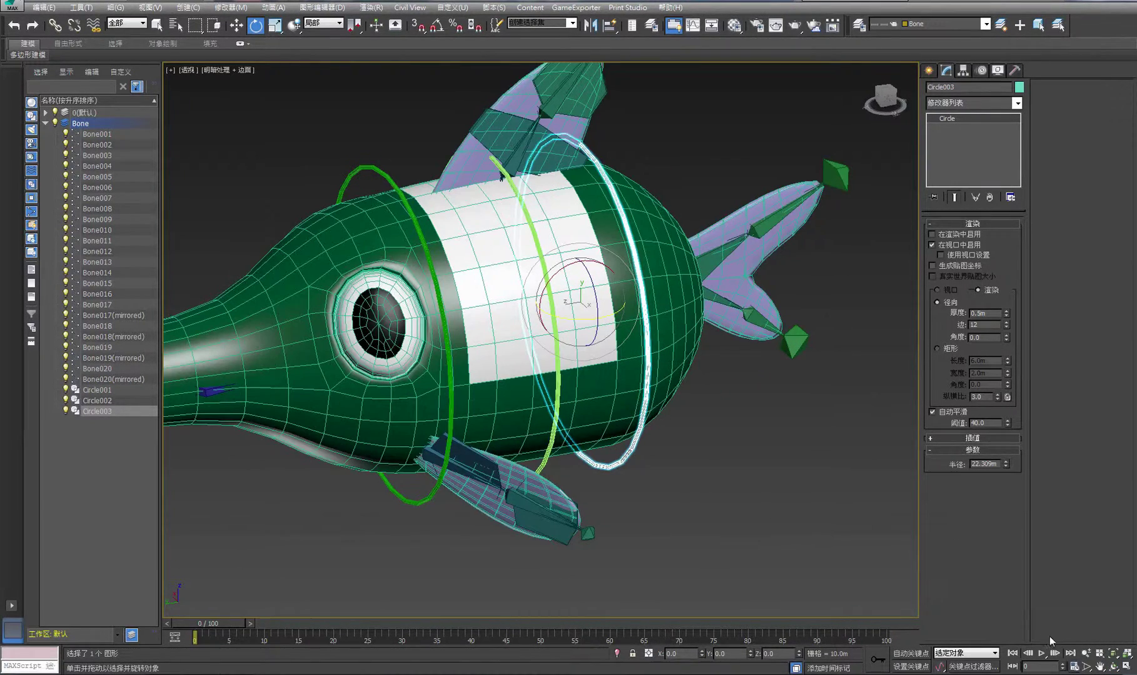
click(1113, 667)
drag(558, 372, 601, 381)
scroll(602, 380, down, 3)
right_click(407, 196)
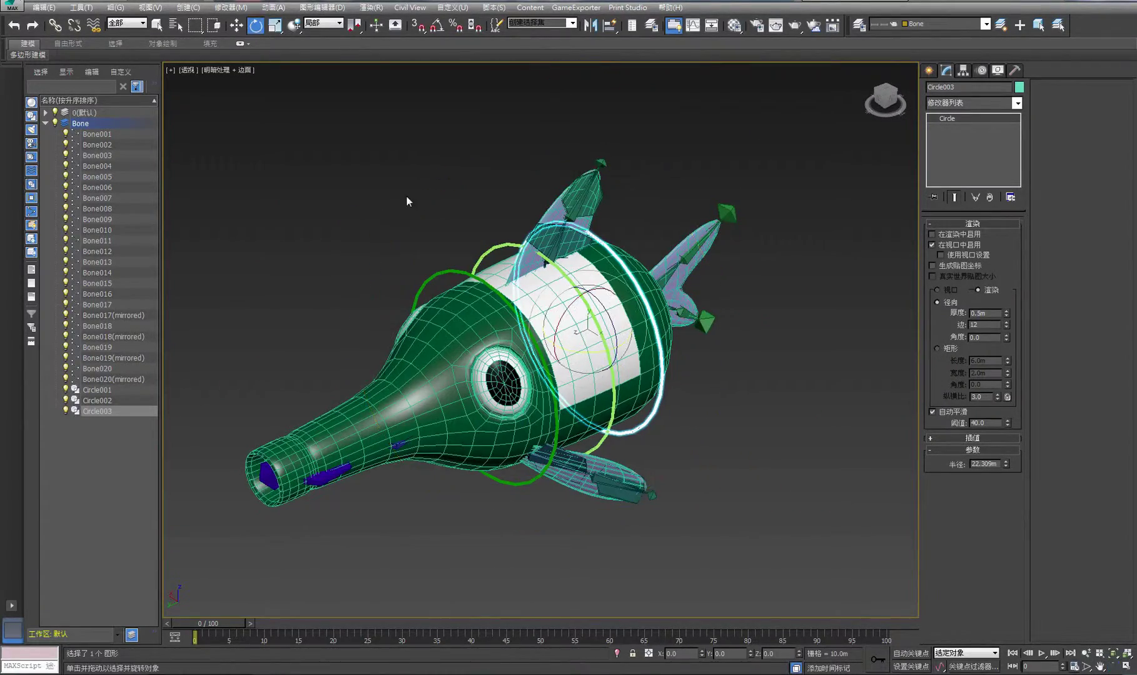
middle_drag(424, 264, 440, 259)
- Select the three circle controllers Circle001, Circle002 and Circle003 together around the fish body
click(236, 25)
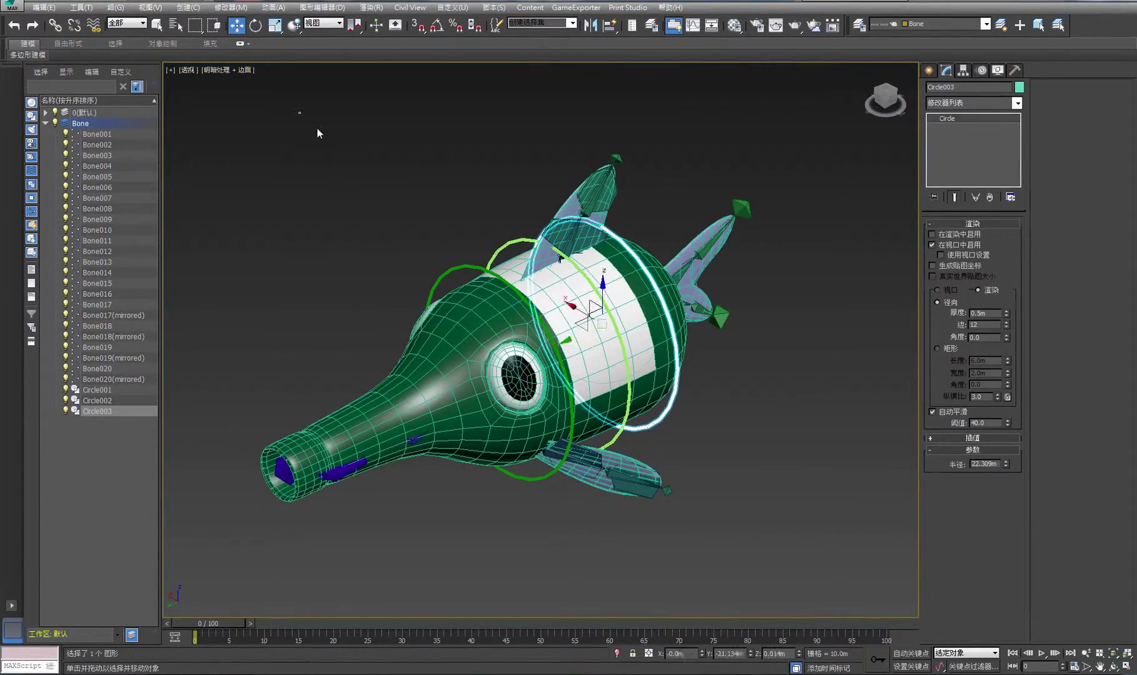
click(317, 132)
click(472, 265)
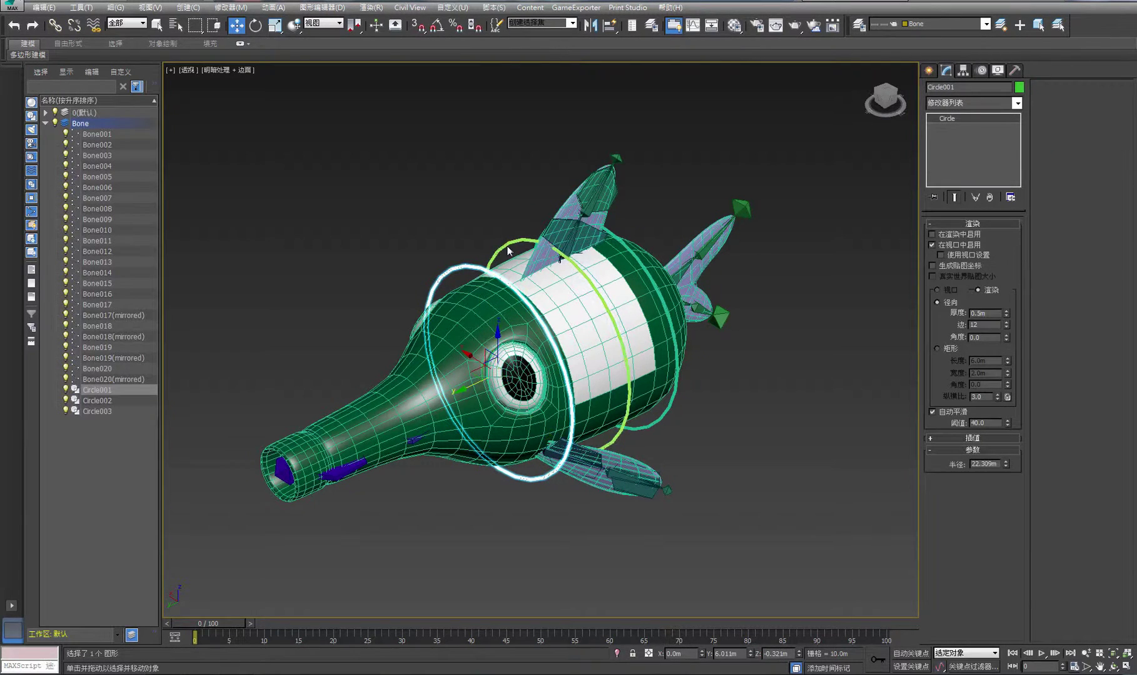
click(1115, 666)
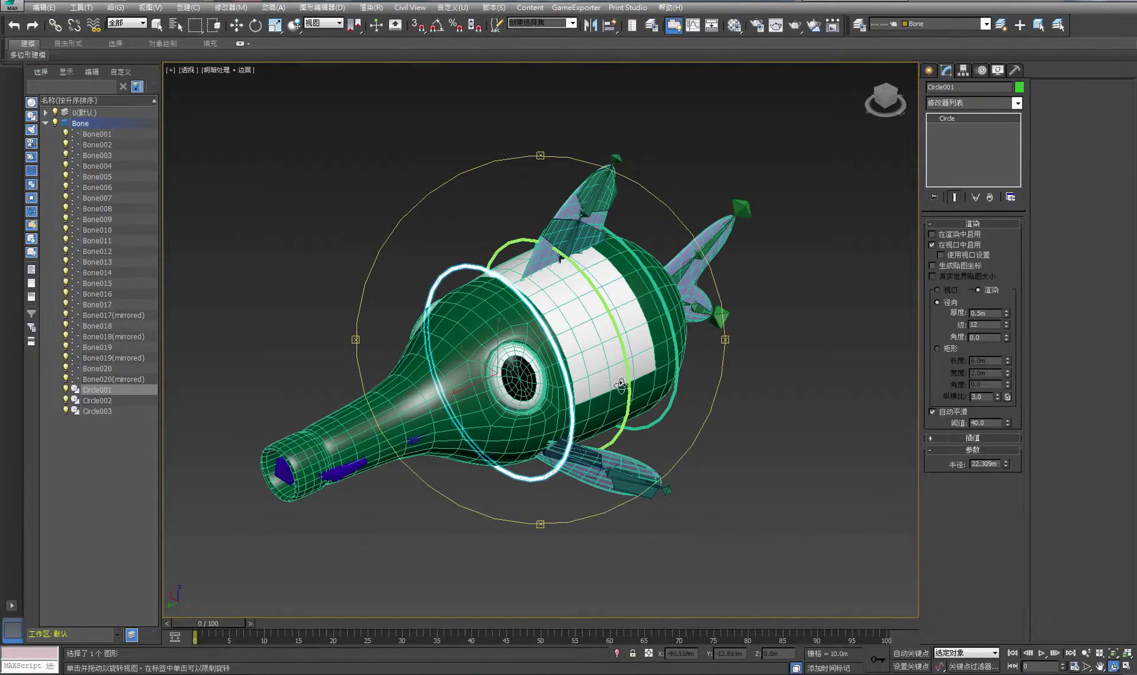
drag(606, 390, 575, 338)
right_click(698, 516)
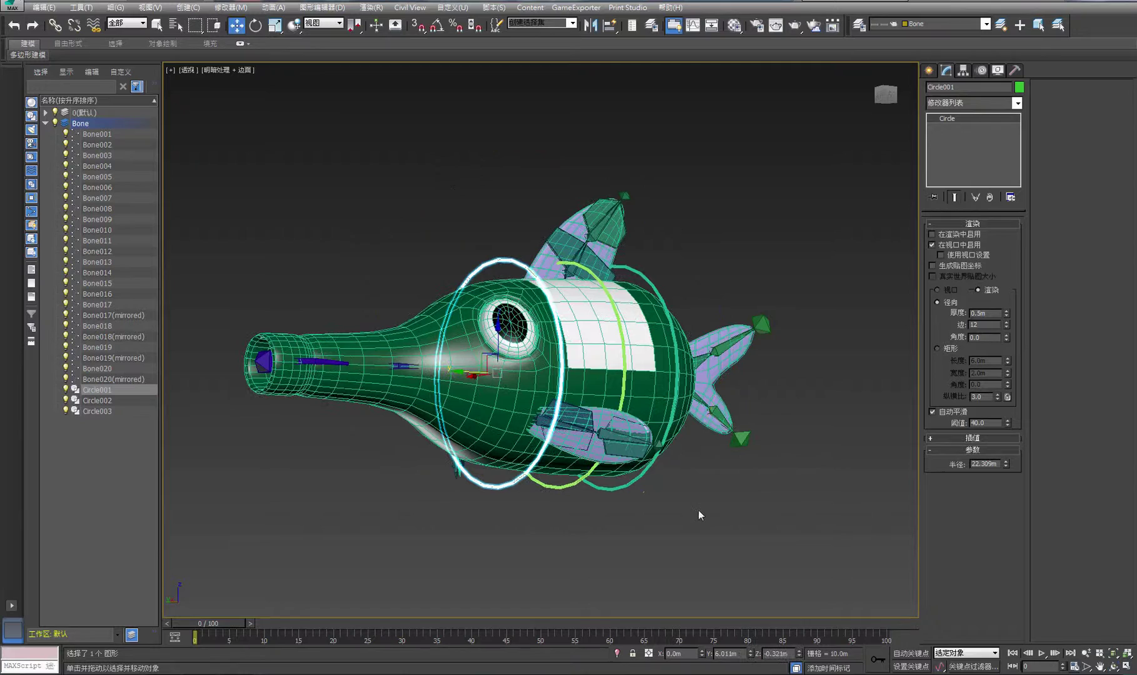
ctrl+click(559, 490)
ctrl+click(604, 494)
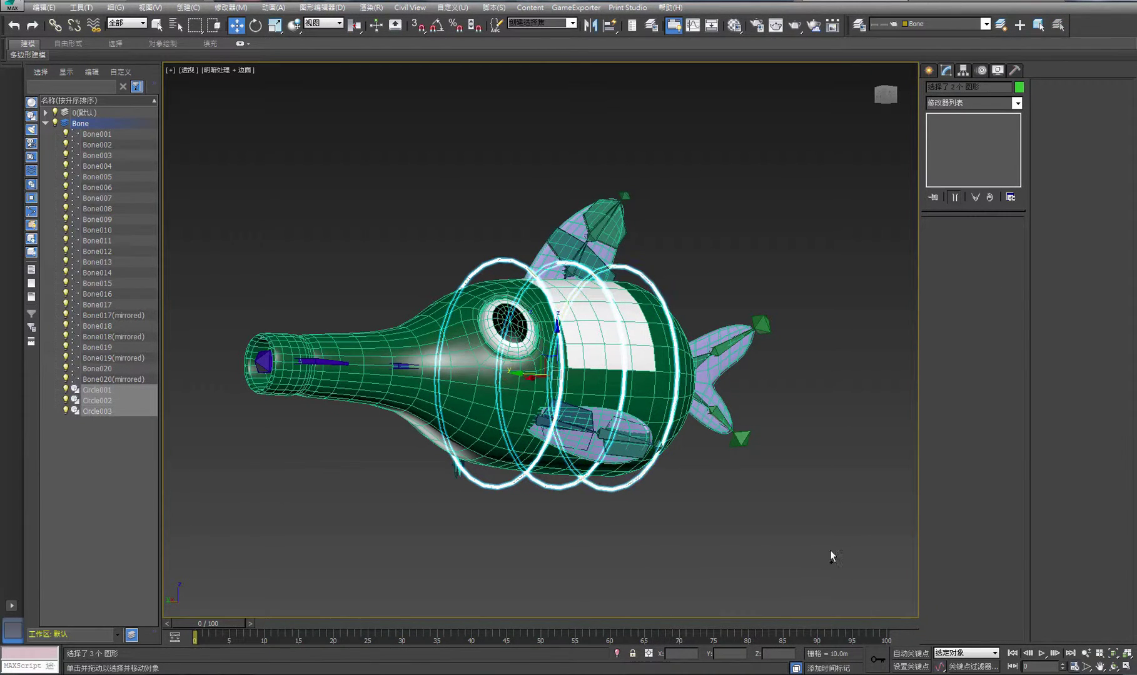
- Try rotating the three selected circles together in local coordinates to test bending the fish mesh, restoring the original pose
click(1112, 666)
drag(459, 325, 516, 402)
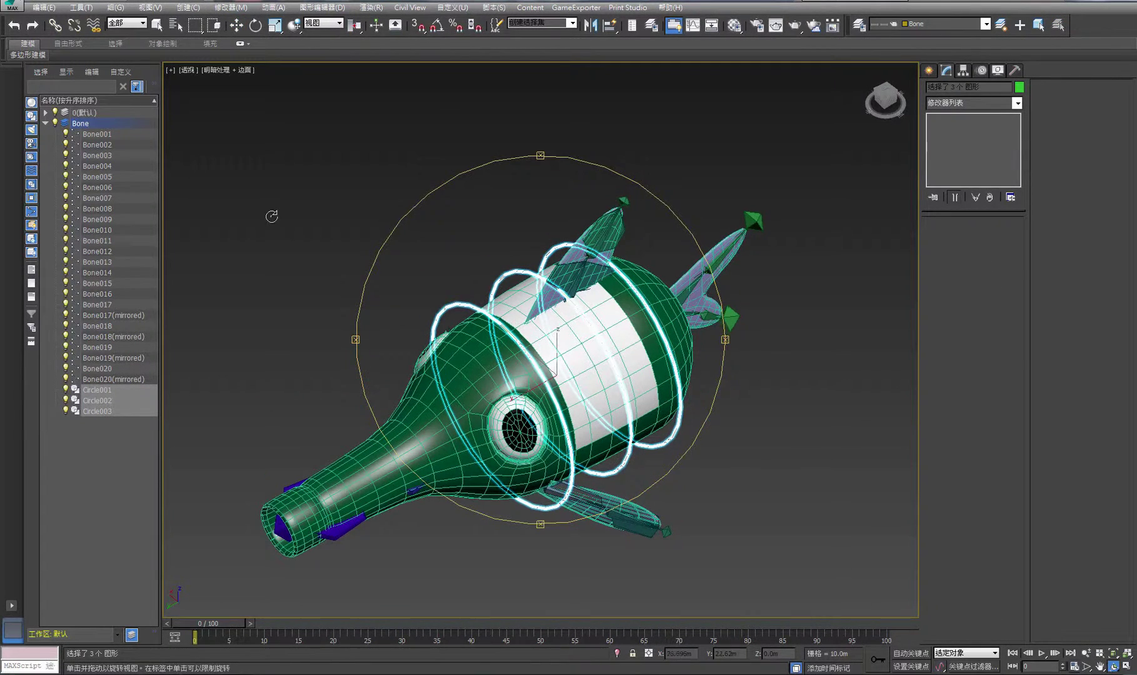
right_click(271, 216)
click(256, 25)
middle_drag(413, 281, 400, 209)
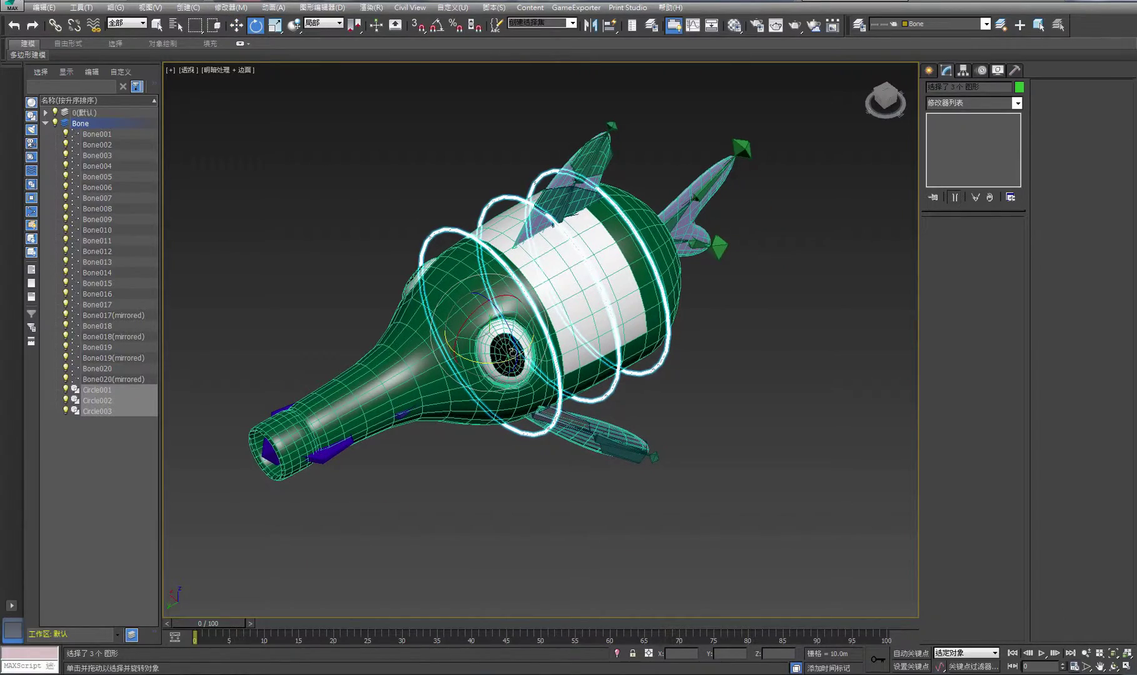
drag(508, 361, 574, 351)
click(1113, 667)
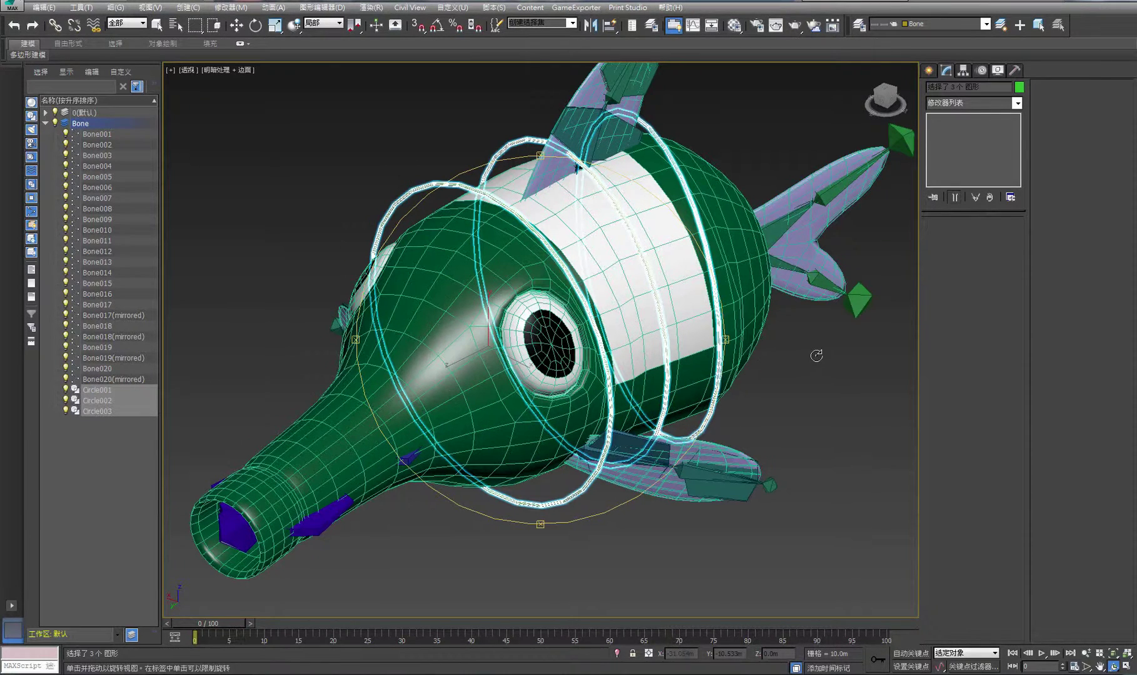
drag(816, 356, 811, 392)
key(e)
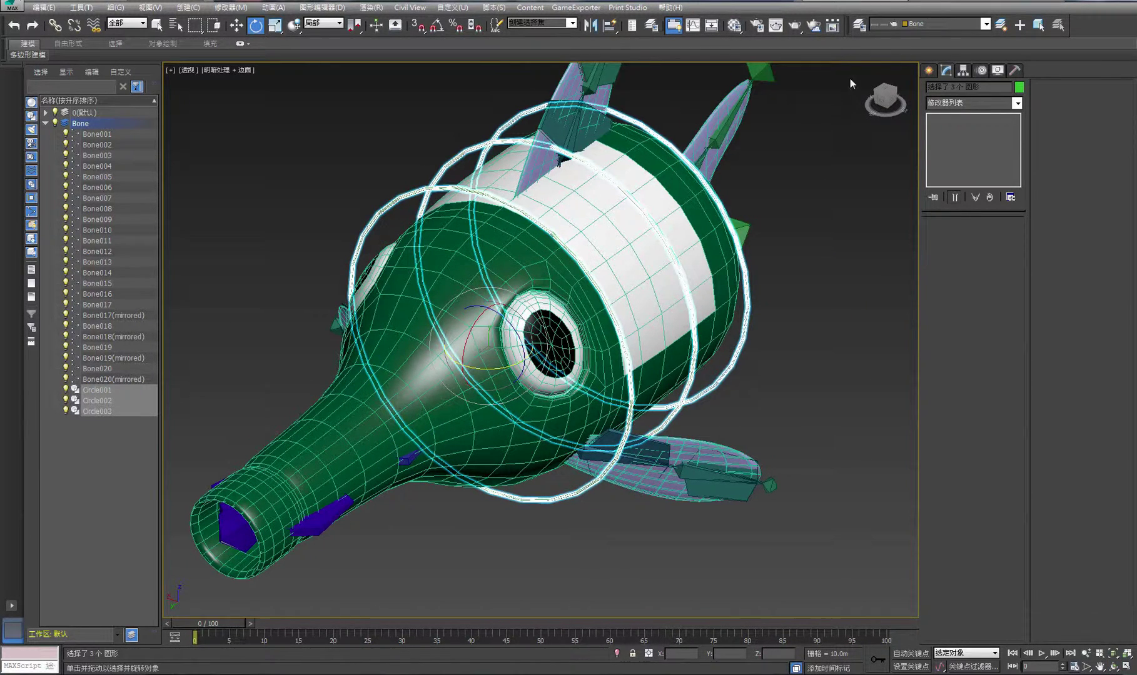
- Try rendering the perspective view, cancelling the frame sequence and closing the rendered frame window
click(794, 25)
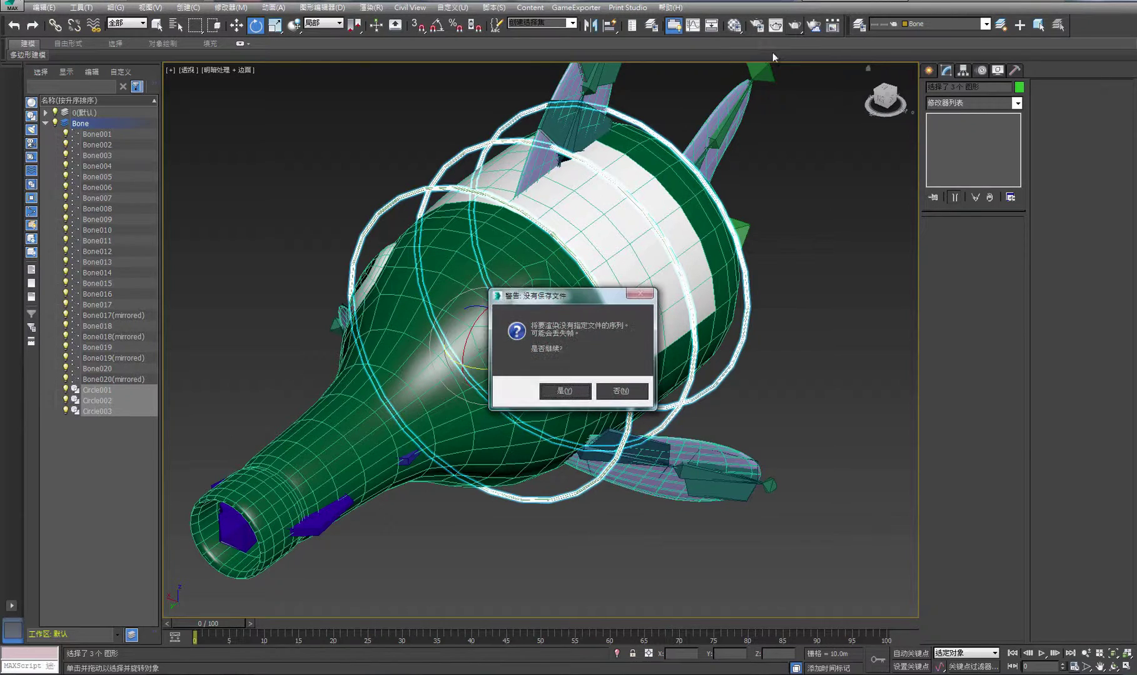
click(554, 391)
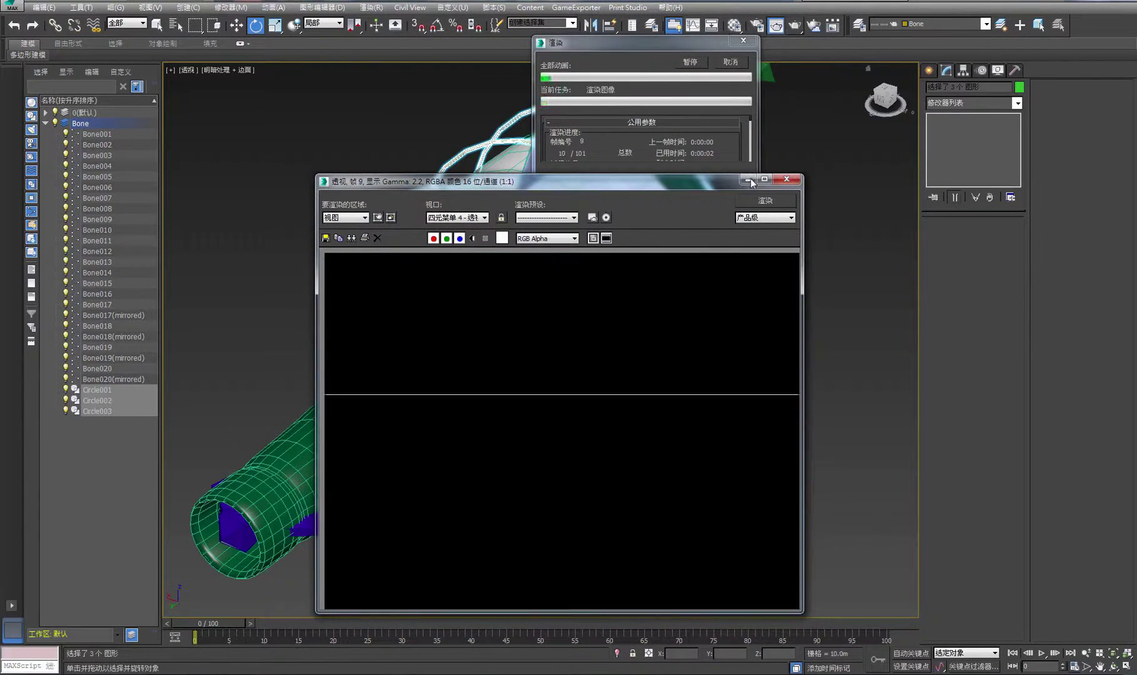
click(730, 62)
click(786, 178)
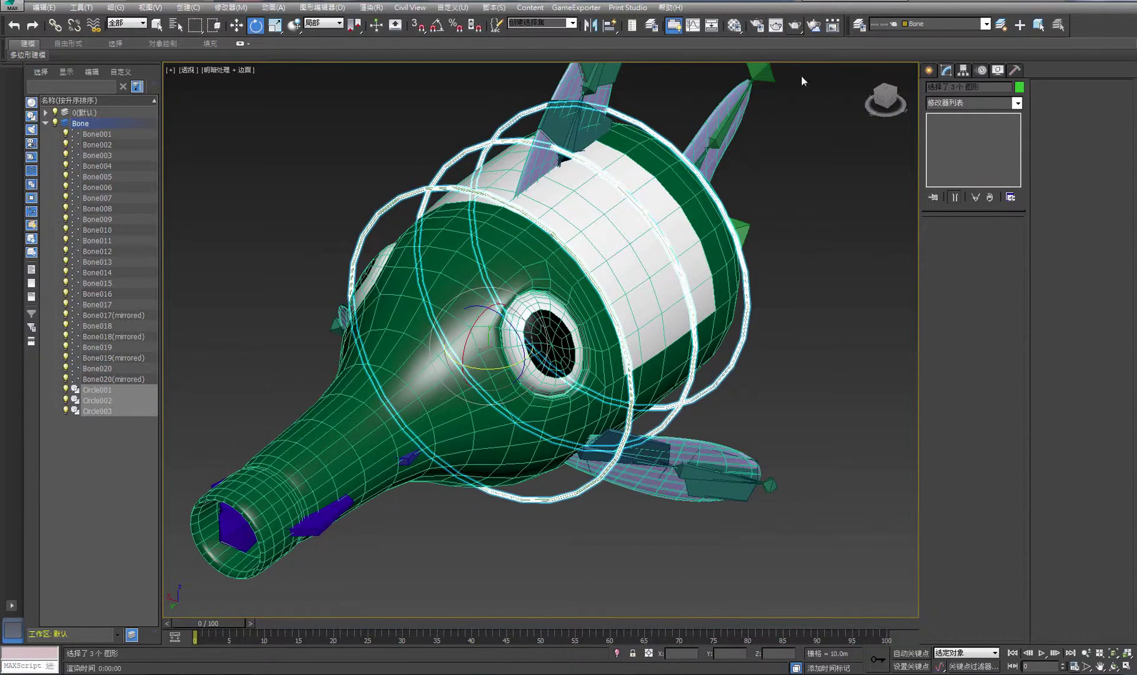
- Set the render time output to a single frame (单帧) and close the render settings
click(754, 27)
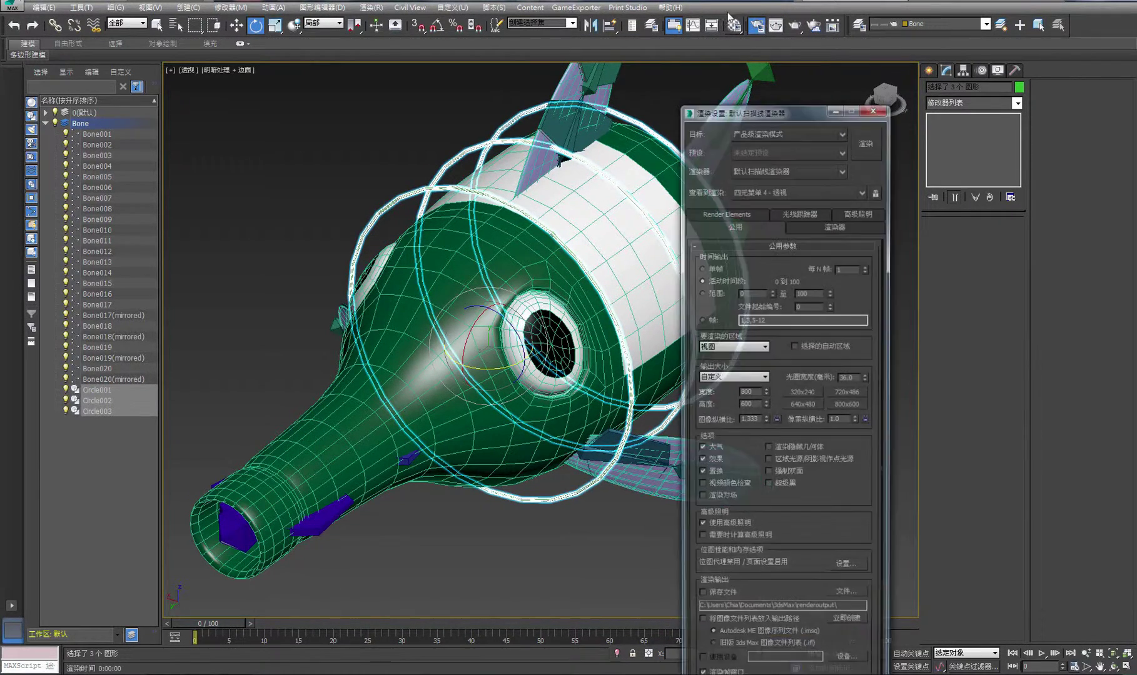
click(701, 267)
click(879, 109)
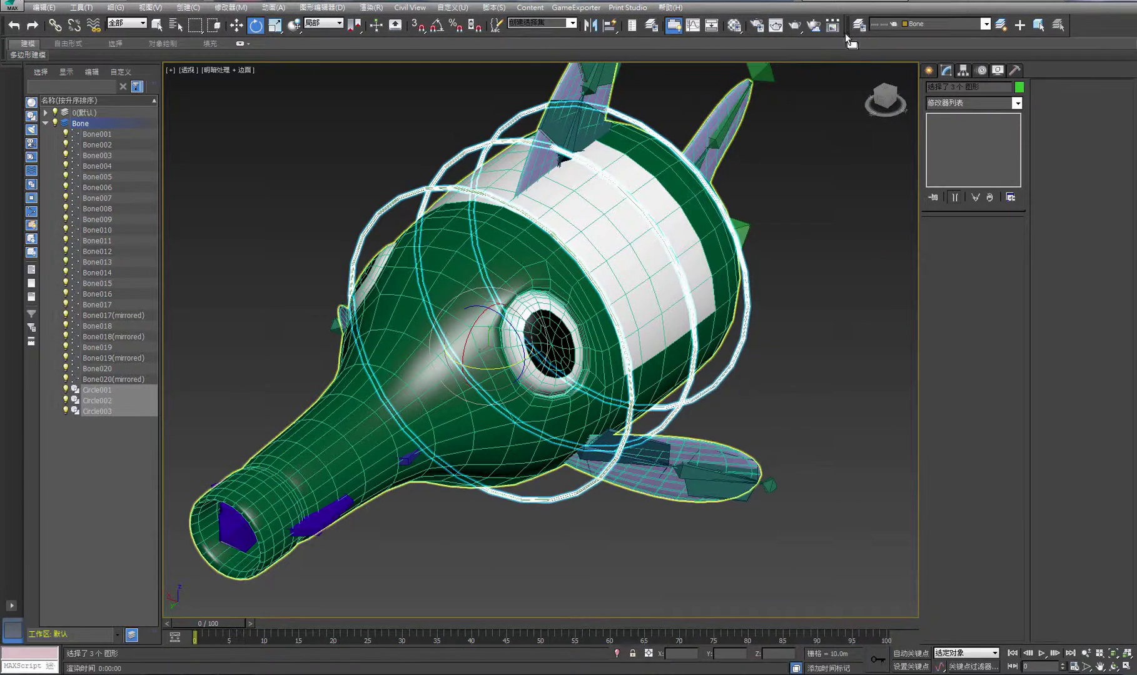
- Create a new layer containing the three selected circle controllers
click(1001, 25)
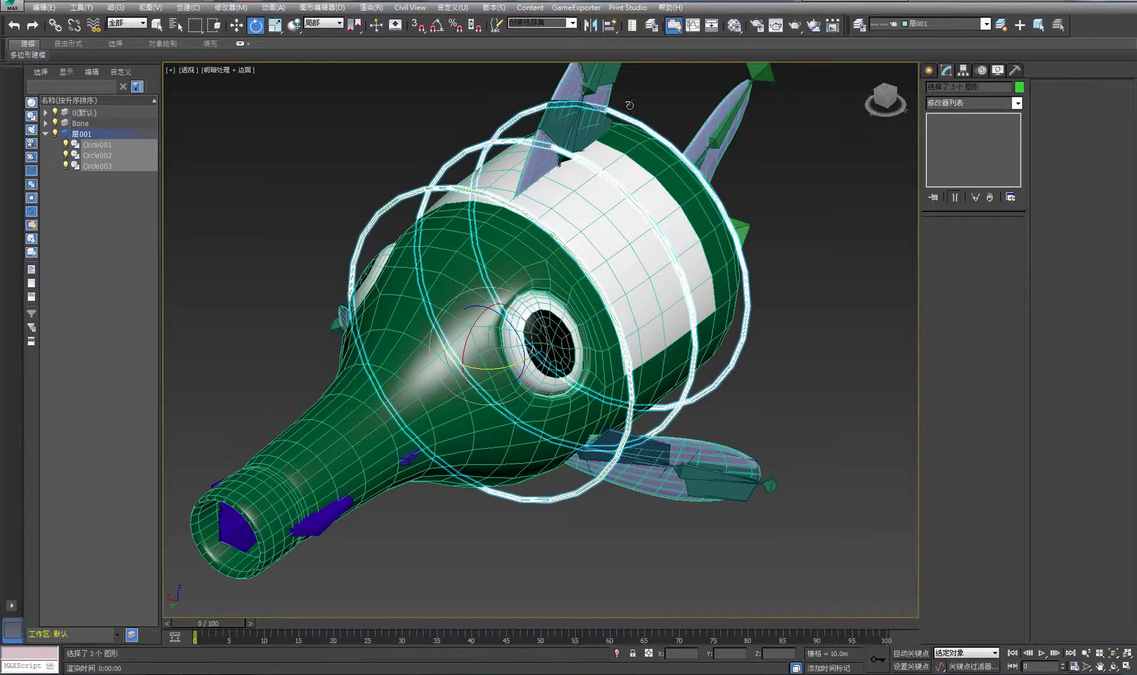
- Create another new layer holding the three selected circle controllers, expand the Bone layer's object list and clear the selection
click(1001, 25)
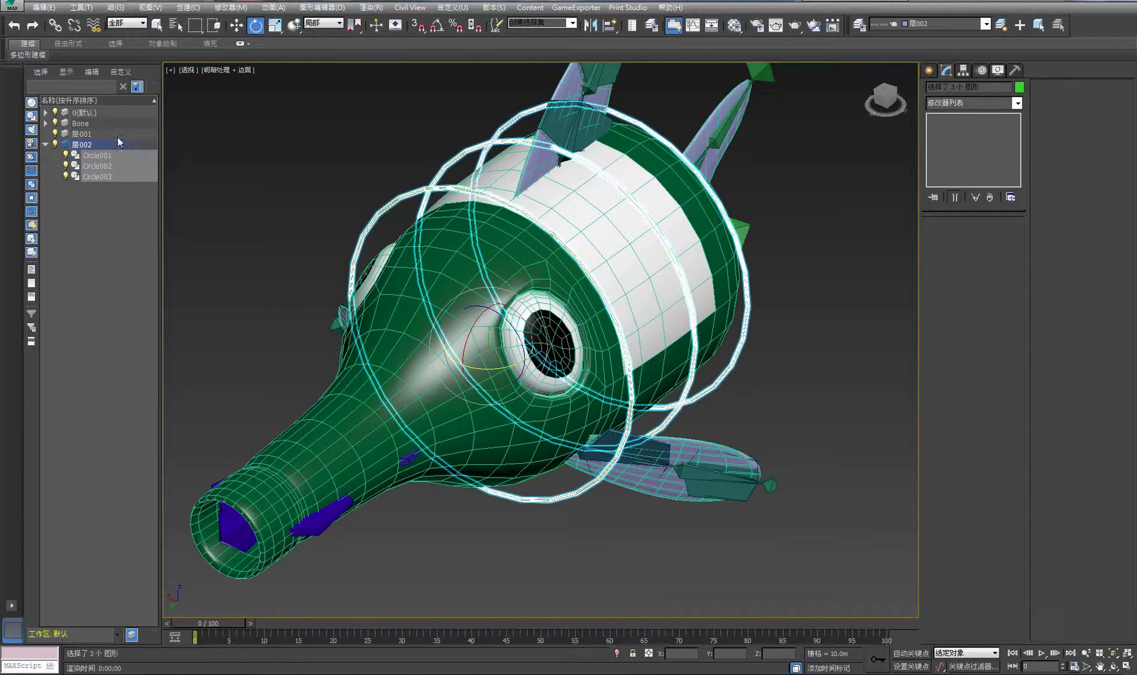
click(45, 145)
click(46, 124)
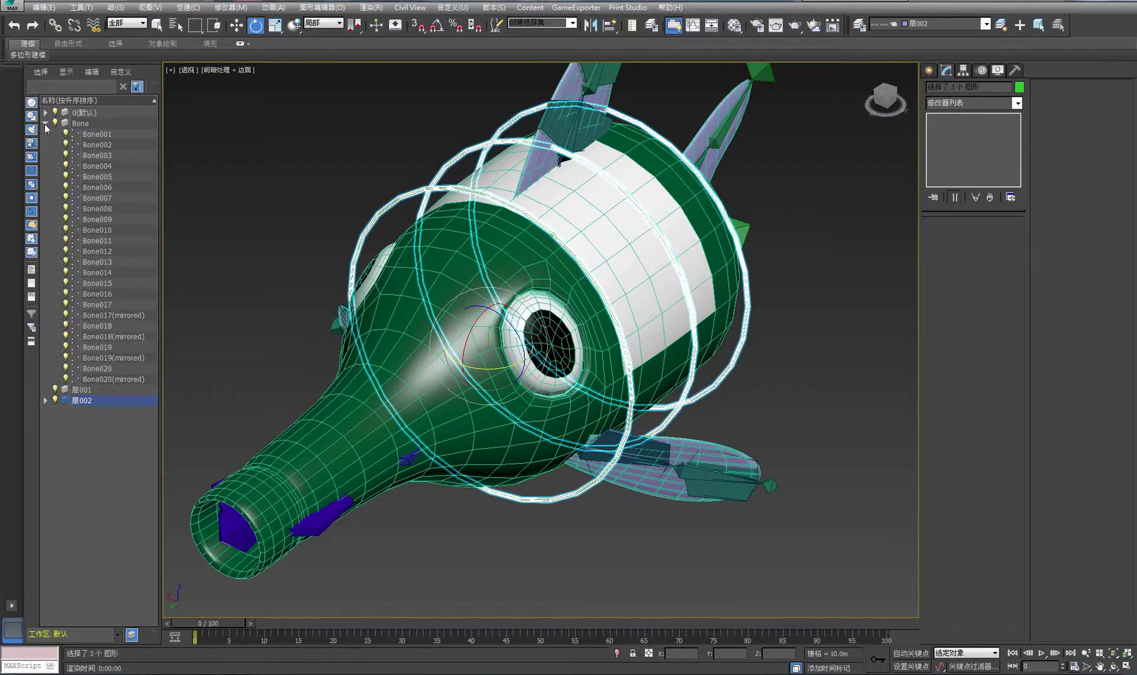
key(ctrl+d)
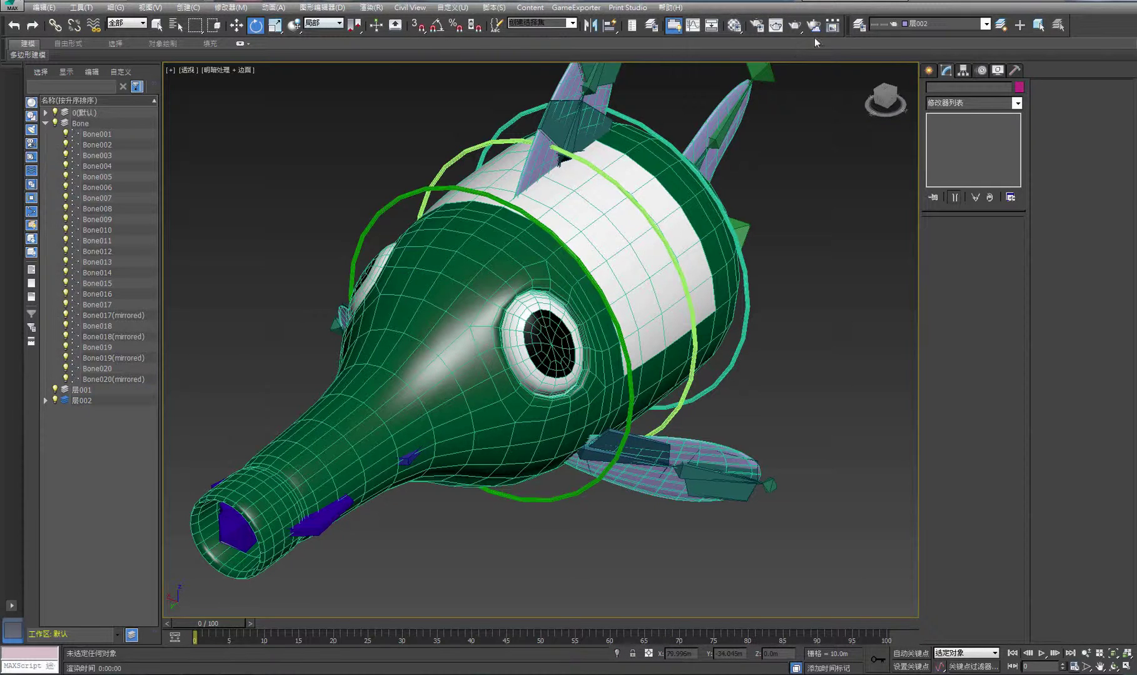
- Review the scene's layers and the contents of the default layer in the Layer Explorer, closing it when done
click(858, 25)
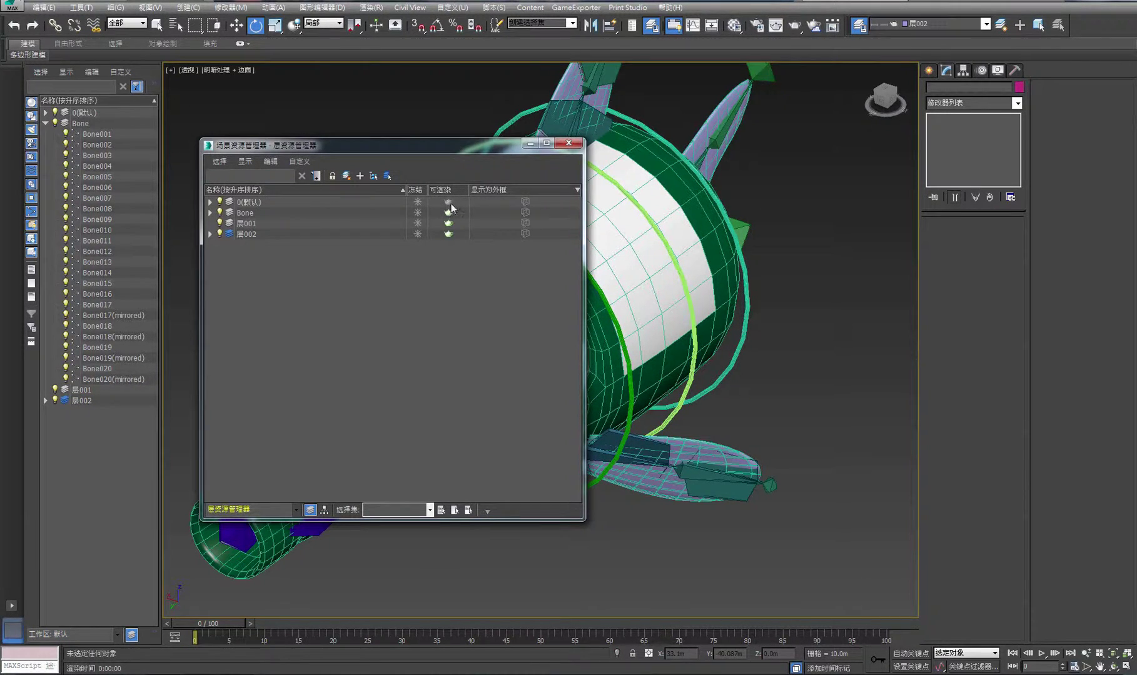
click(210, 202)
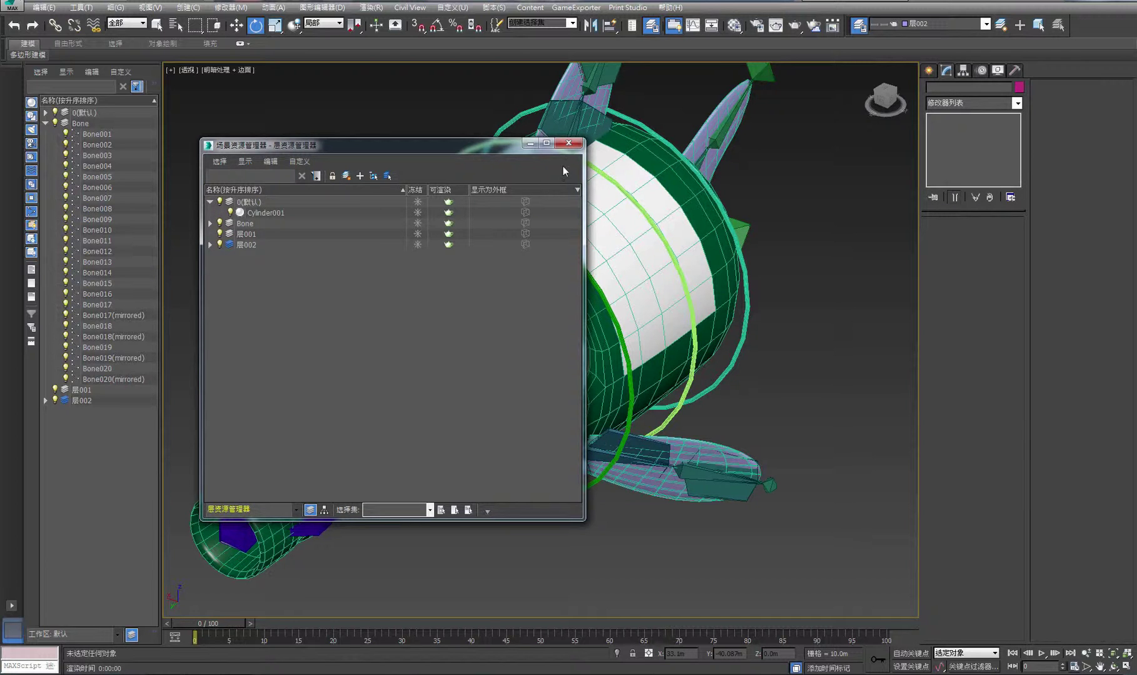
click(569, 143)
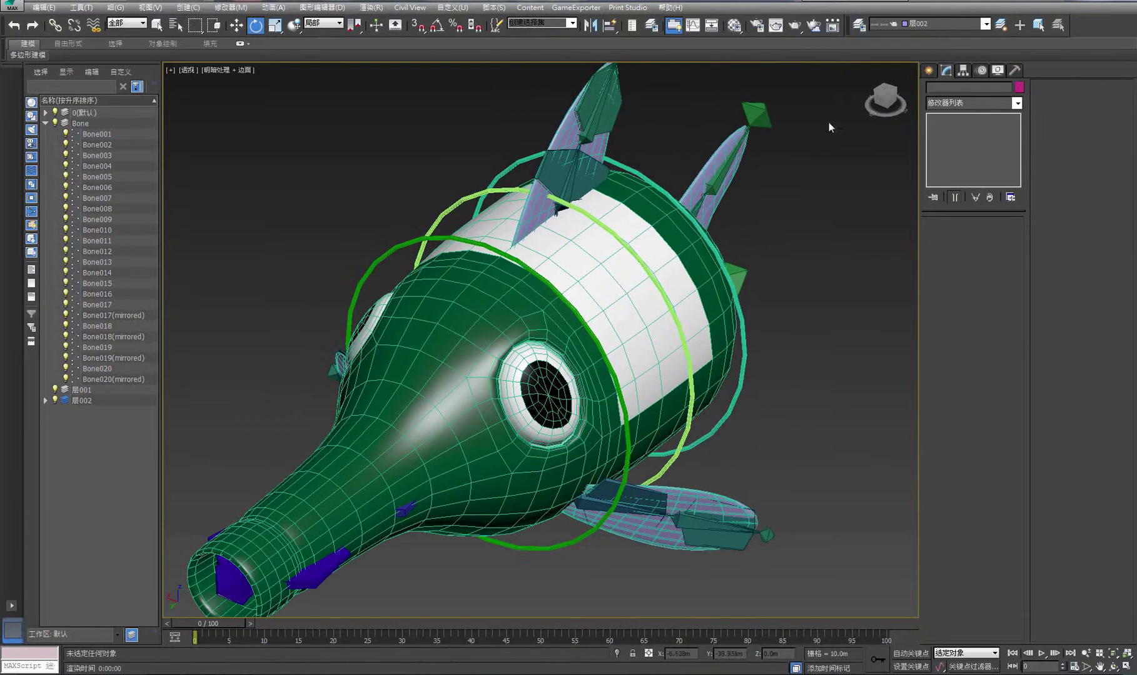
- Test render the fish in the perspective view from two different angles, closing each rendered frame window
click(792, 27)
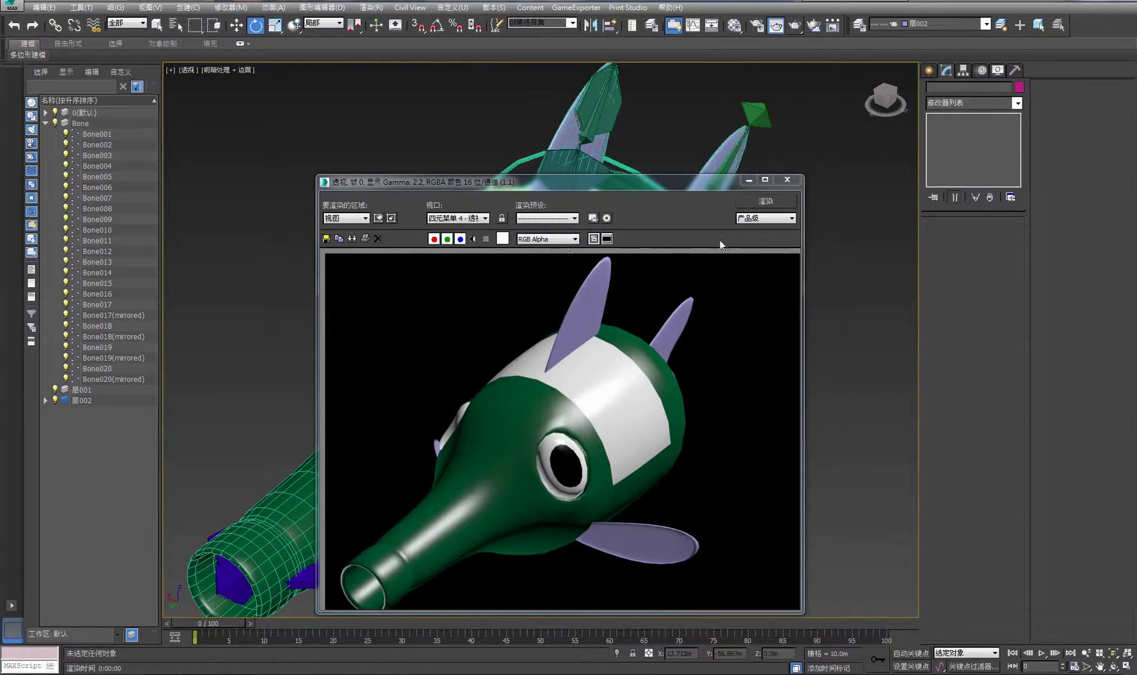
click(787, 180)
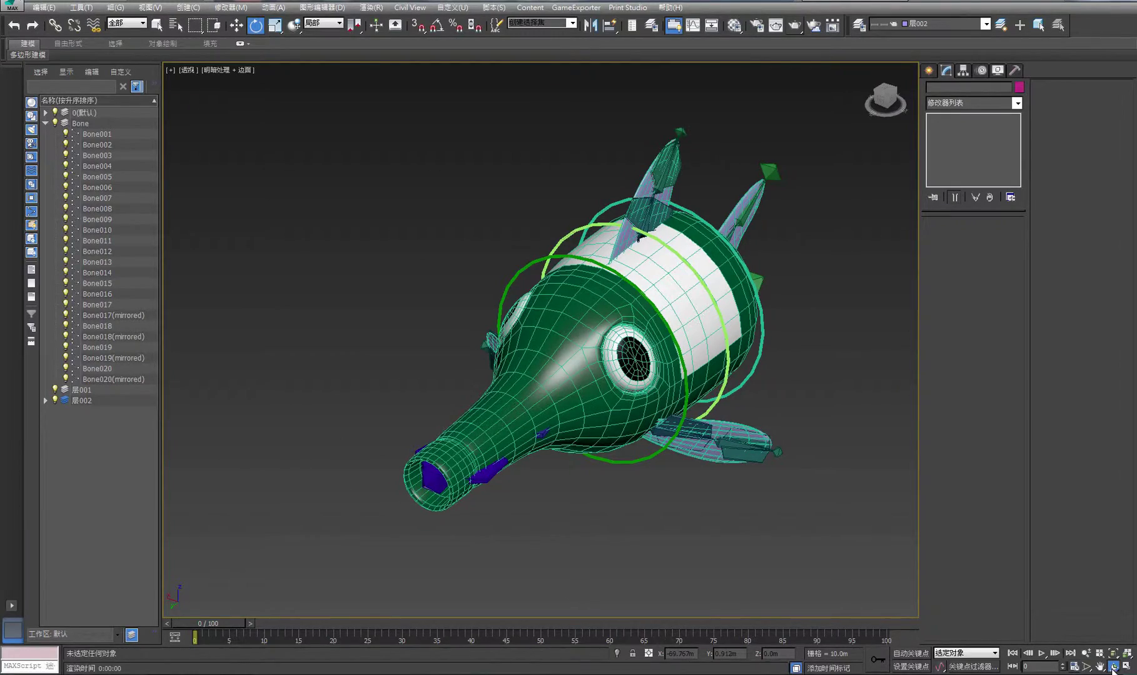
click(1113, 667)
drag(672, 369, 631, 341)
scroll(599, 340, up, 3)
scroll(621, 361, down, 4)
scroll(664, 316, up, 2)
key(e)
click(793, 28)
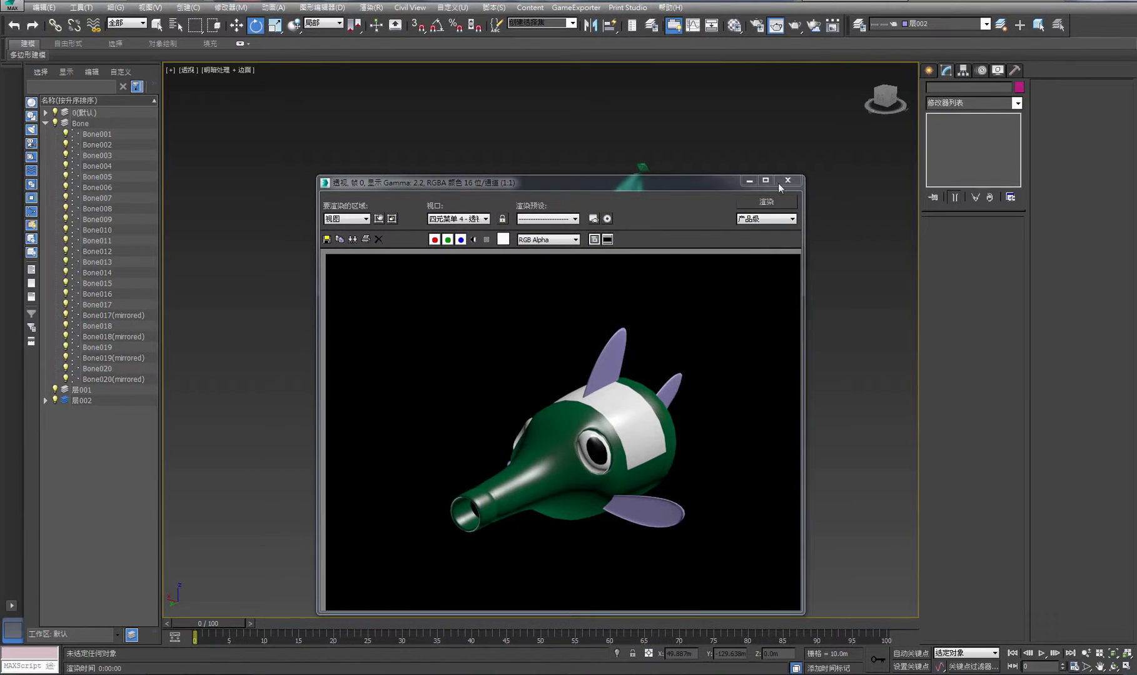
click(784, 181)
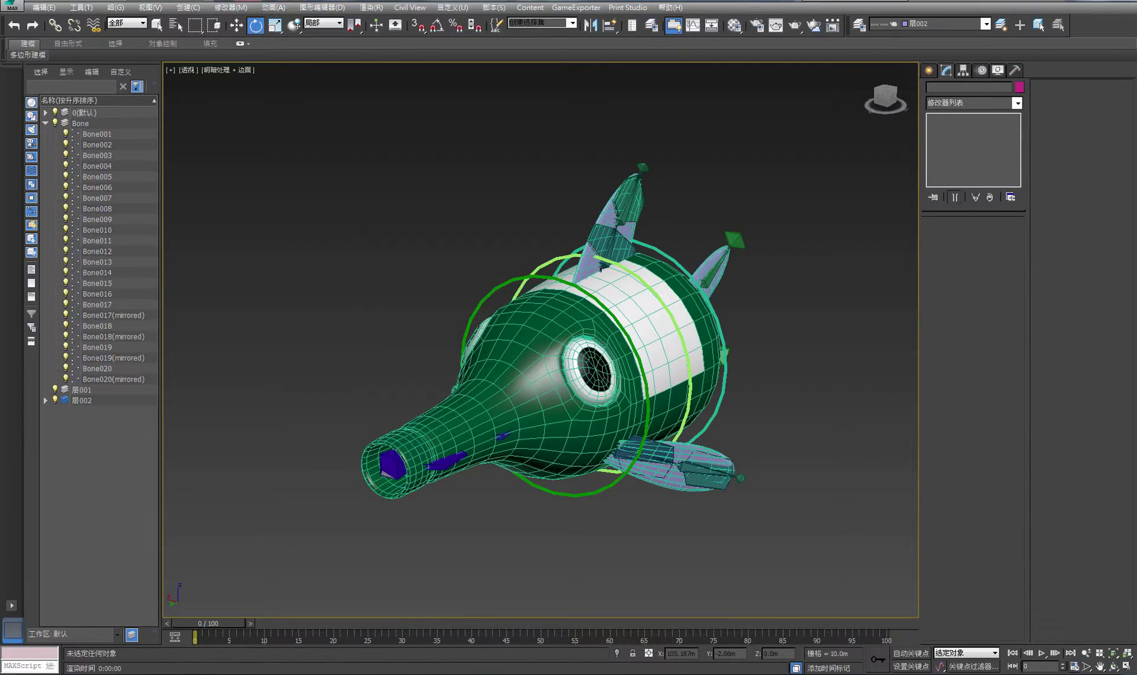